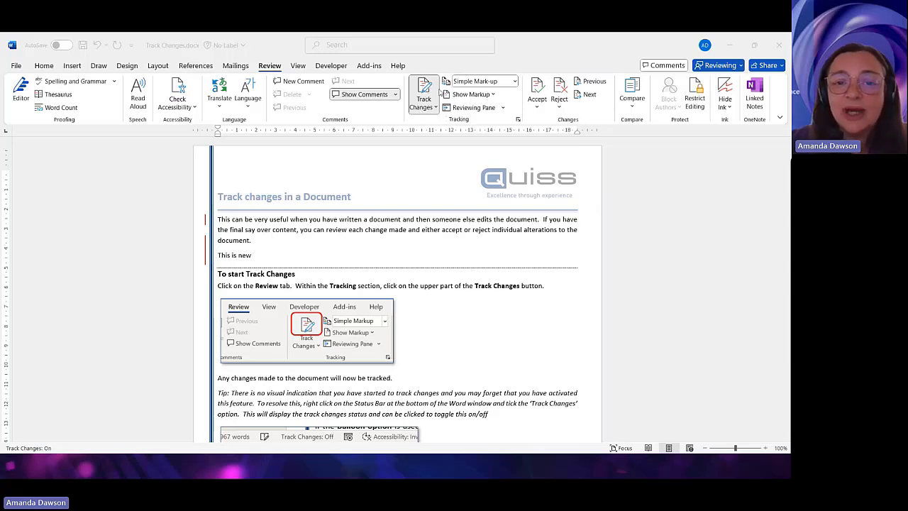
Switch Track Changes off for the document and turn it back on.
left_click(424, 154)
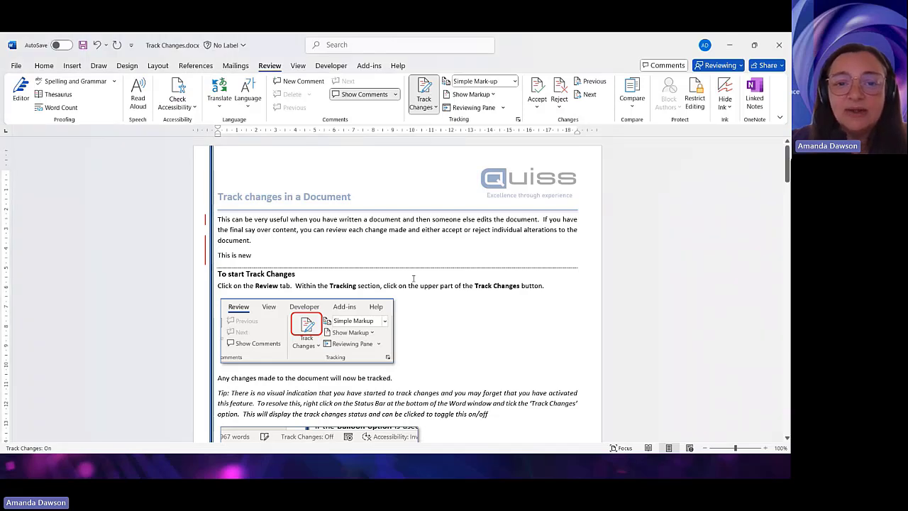
left_click(424, 92)
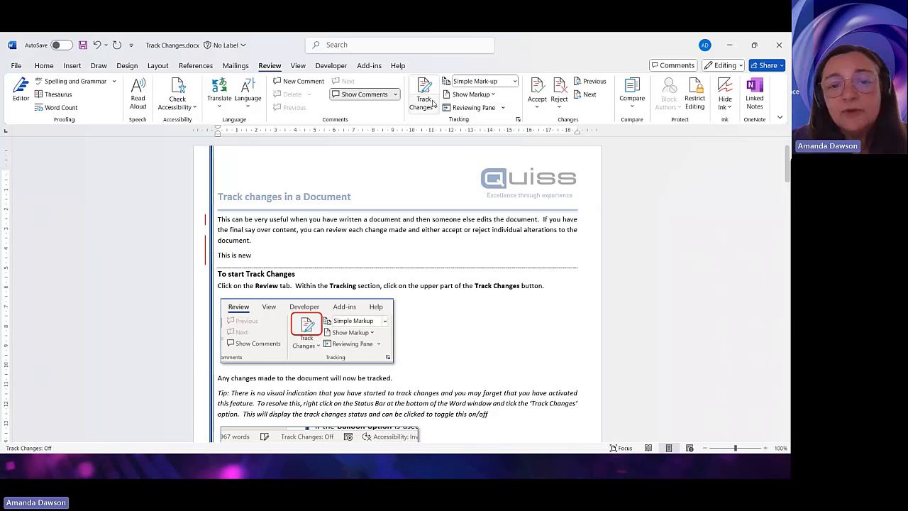
left_click(430, 88)
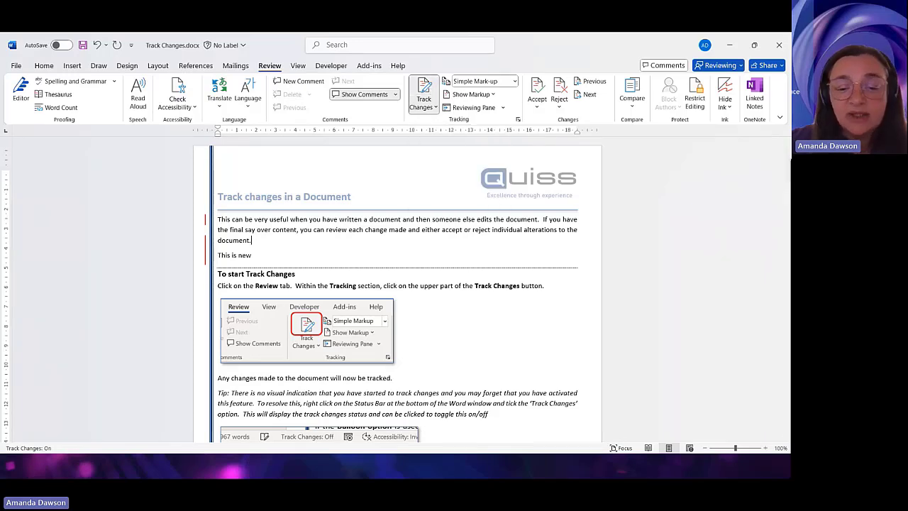
Check that Track Changes is enabled in the status bar options, and use its status indicator to toggle tracking off and on.
right_click(463, 449)
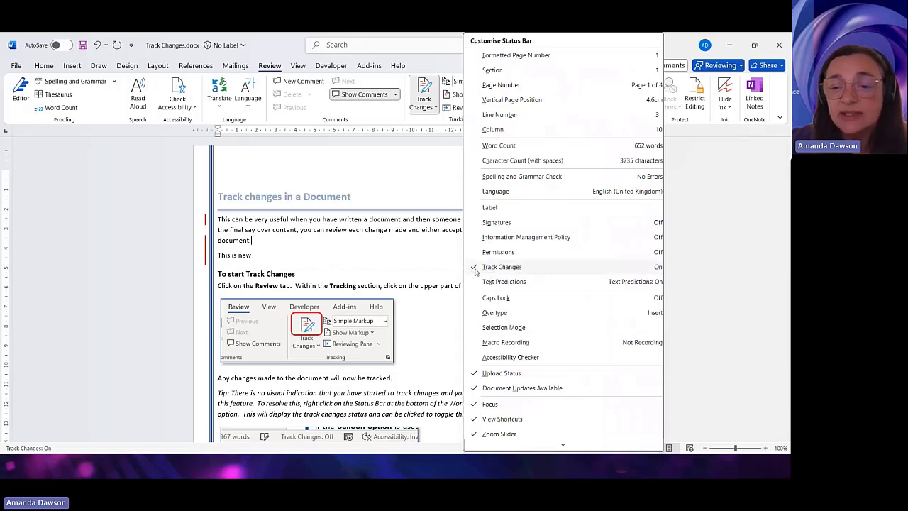
left_click(380, 447)
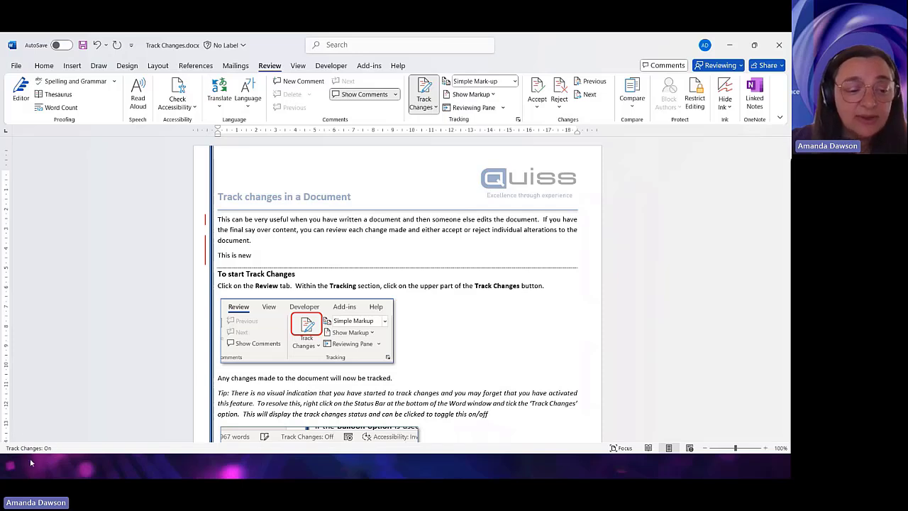
left_click(29, 448)
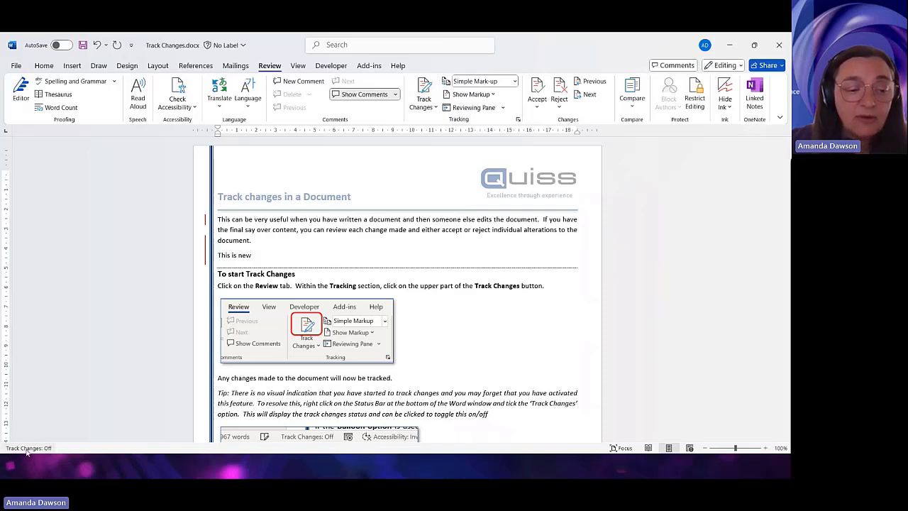
left_click(27, 449)
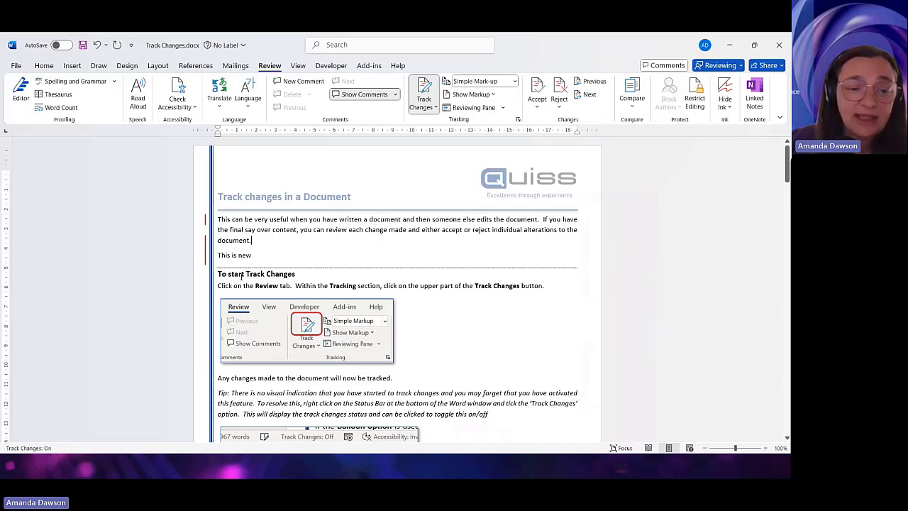
Delete "Track Changes" from the "To start Track Changes" heading and expand the tracked edits inline before collapsing them to simple markup.
left_click_drag(254, 275, 296, 276)
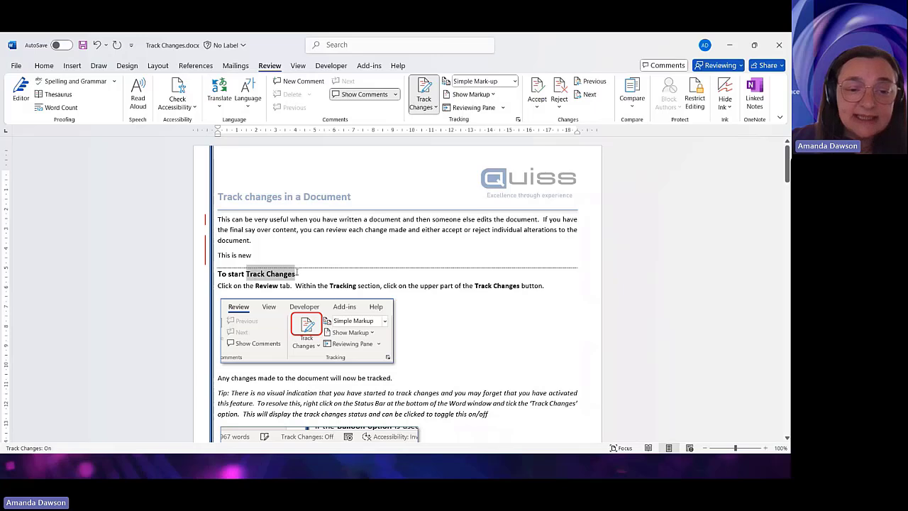
key("Delete")
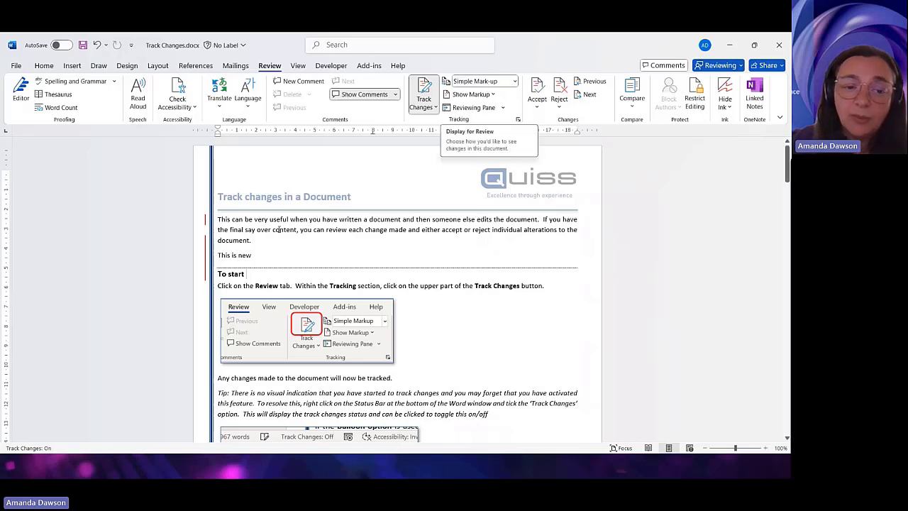
left_click(206, 279)
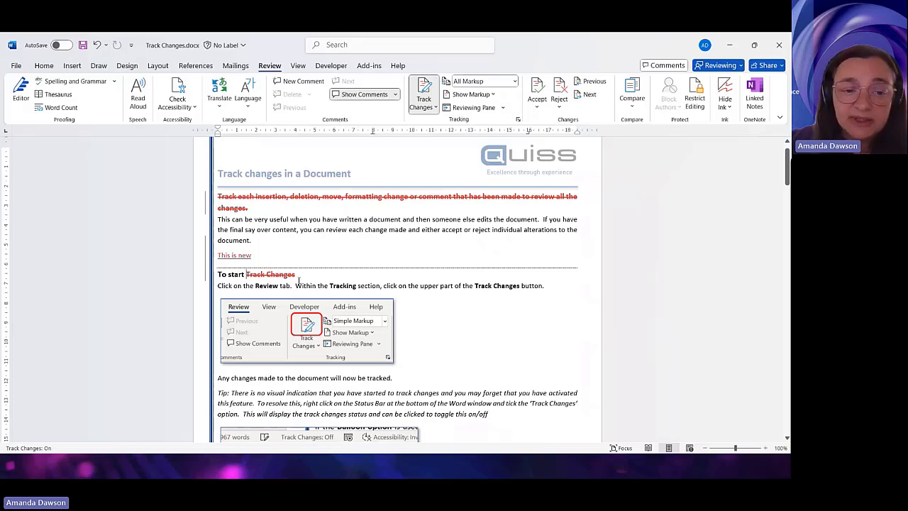
left_click(206, 269)
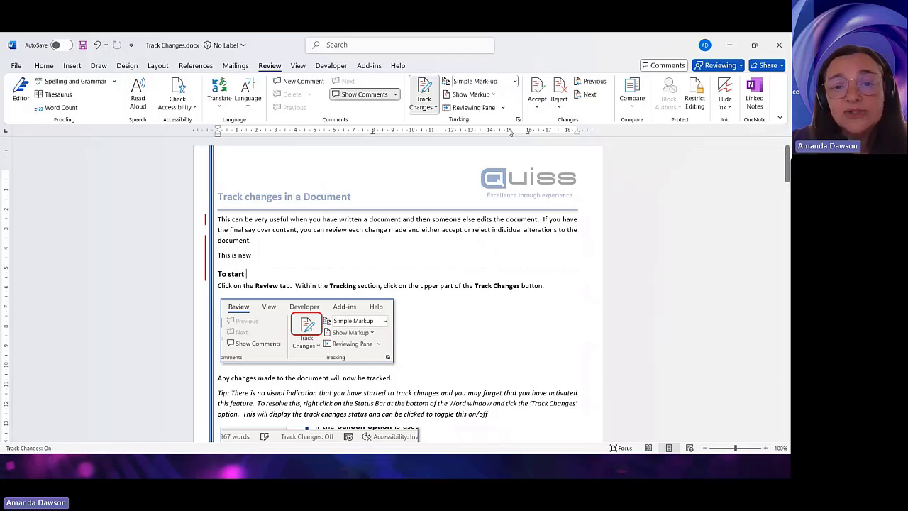
Compare how the document displays in the All Markup, No Markup and Original review views.
left_click(516, 82)
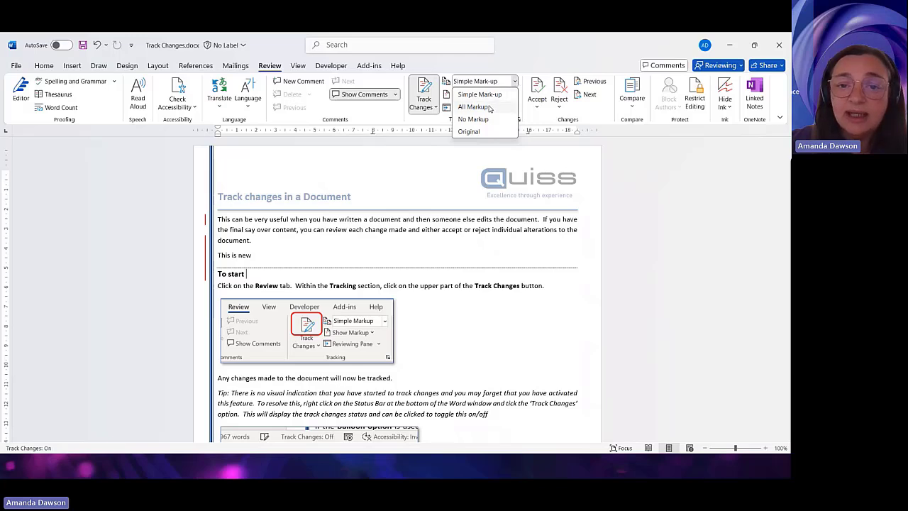
left_click(490, 107)
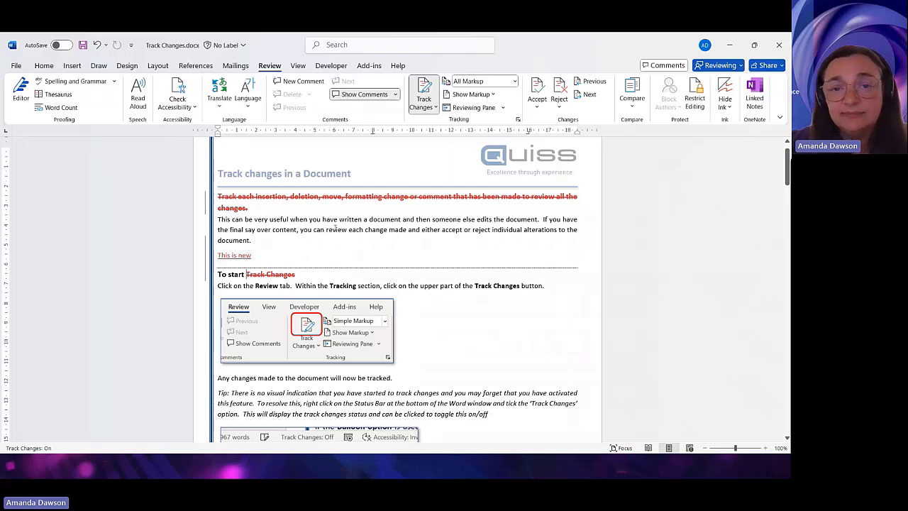
left_click(515, 81)
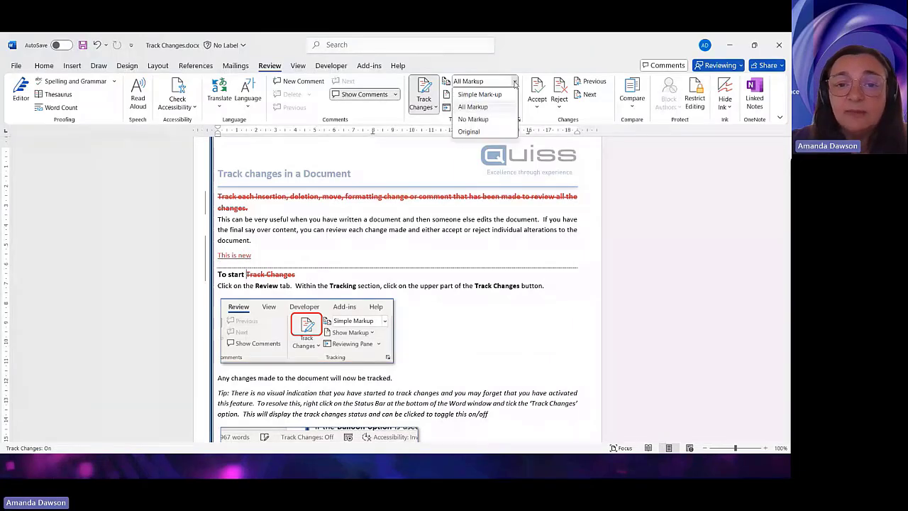
left_click(473, 119)
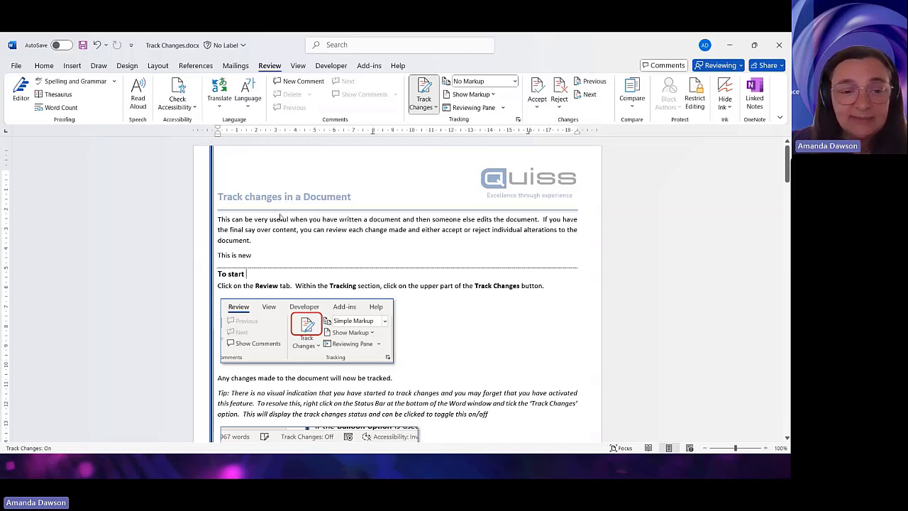
left_click(514, 81)
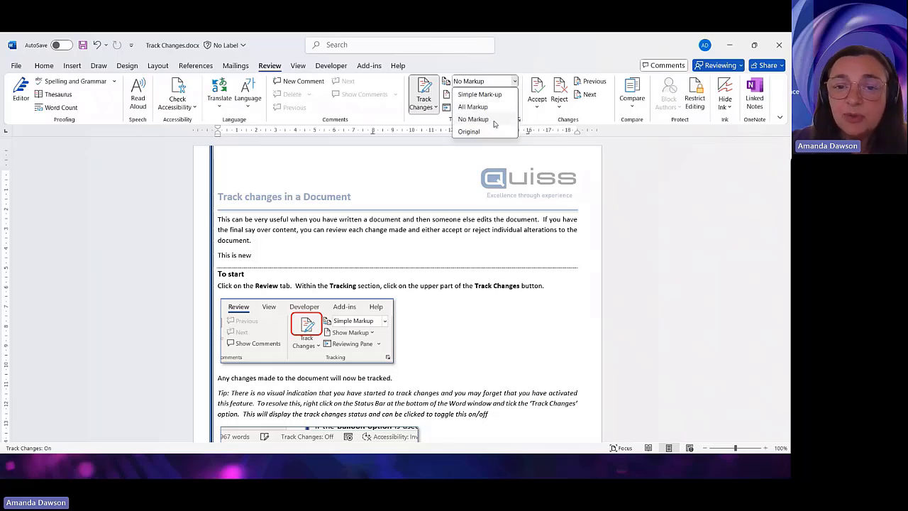
left_click(490, 121)
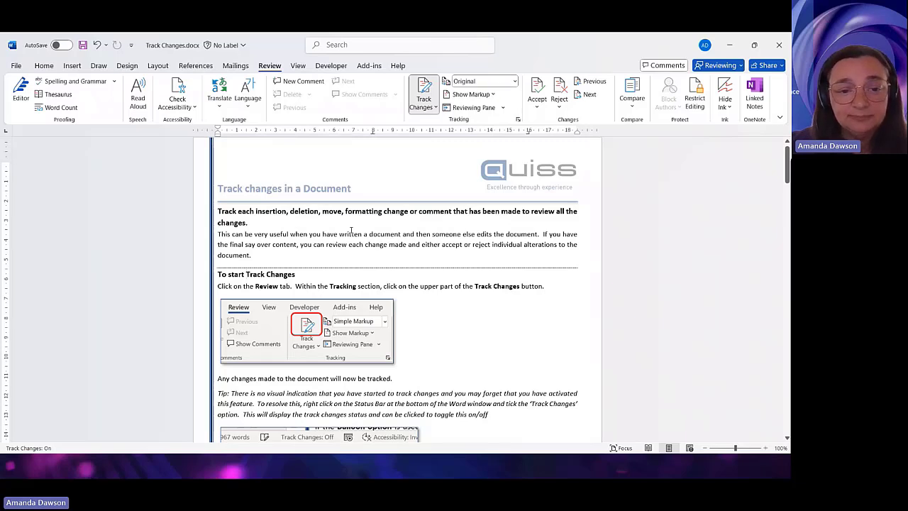
Change the font colour of the word "Tracking" in the sentence below the "To start" heading to Blue.
triple_click(242, 222)
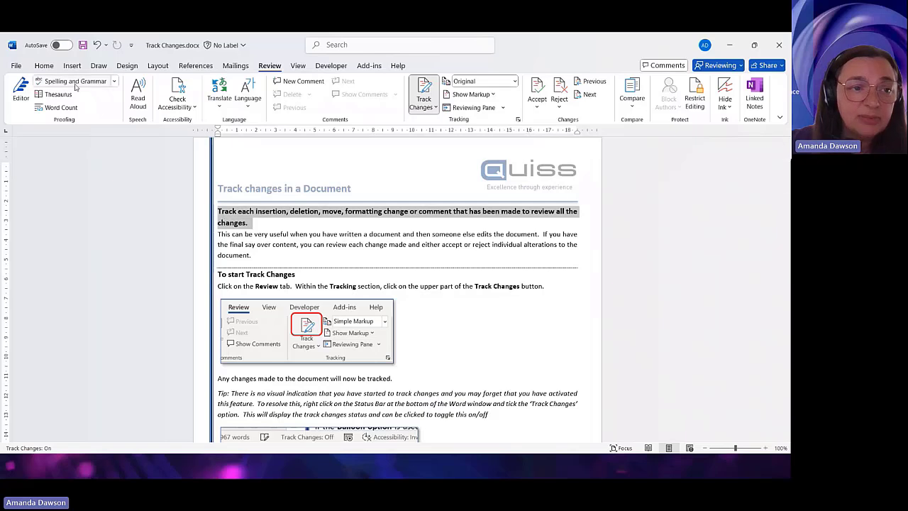
left_click(44, 66)
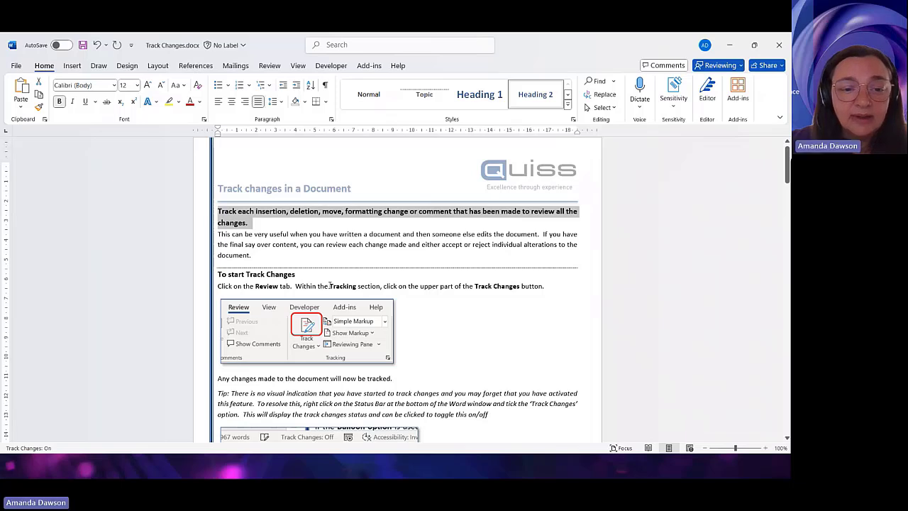
left_click_drag(330, 285, 357, 286)
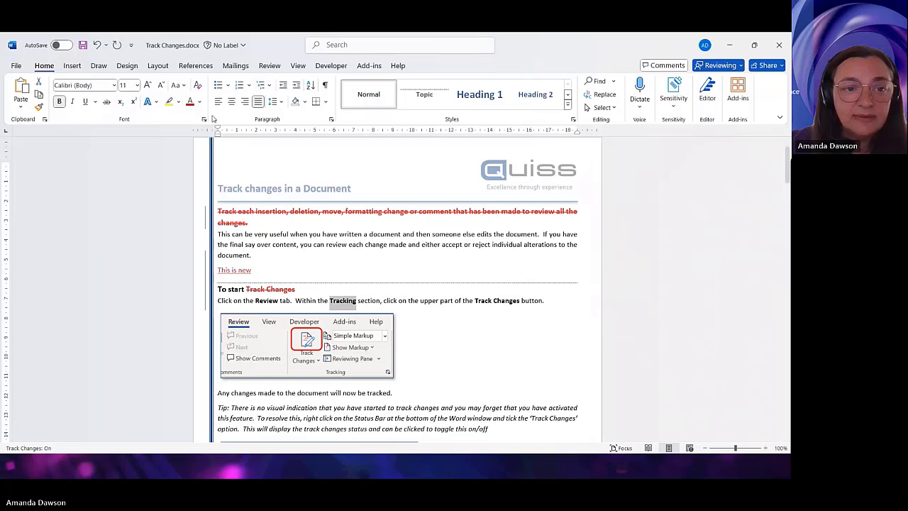
left_click(200, 102)
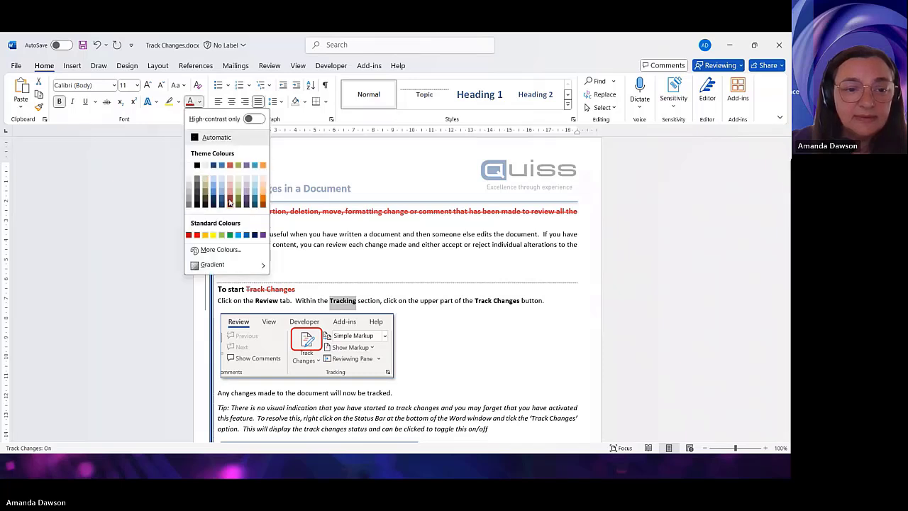
left_click(246, 235)
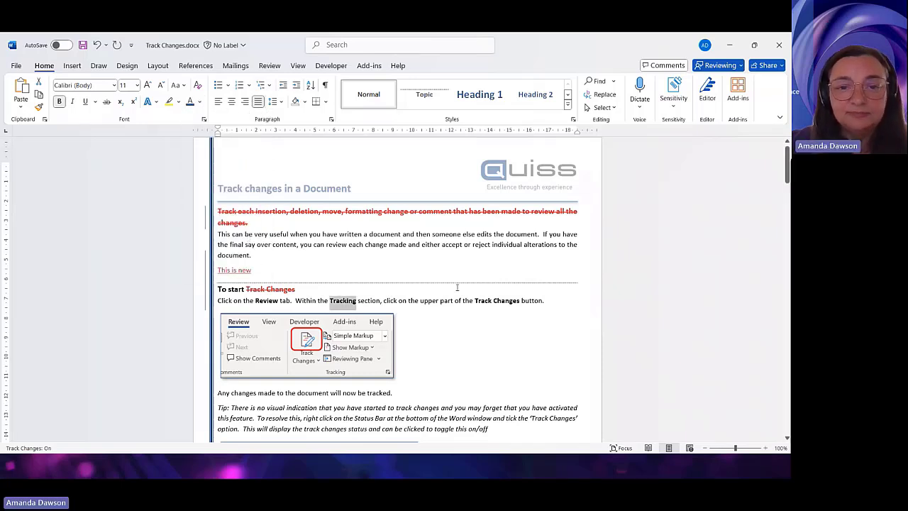
Set the document's review display to Simple Mark-up.
left_click(271, 68)
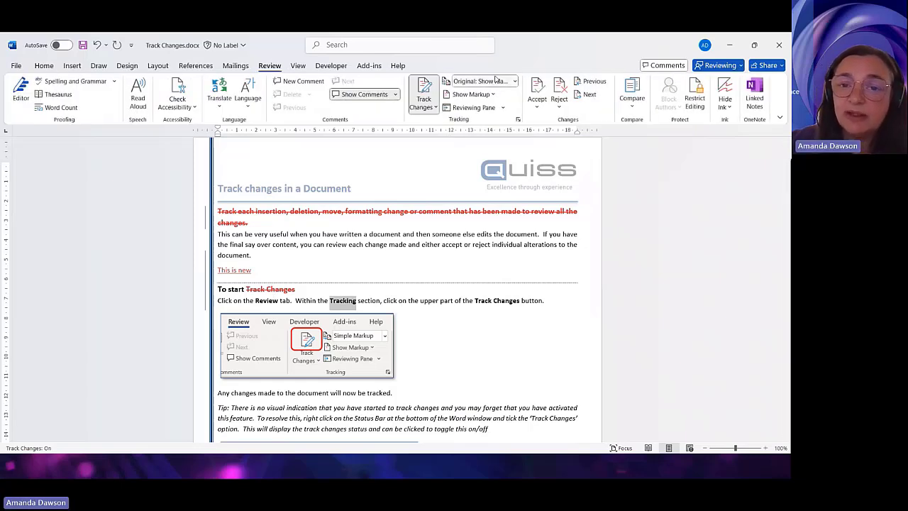
left_click(515, 84)
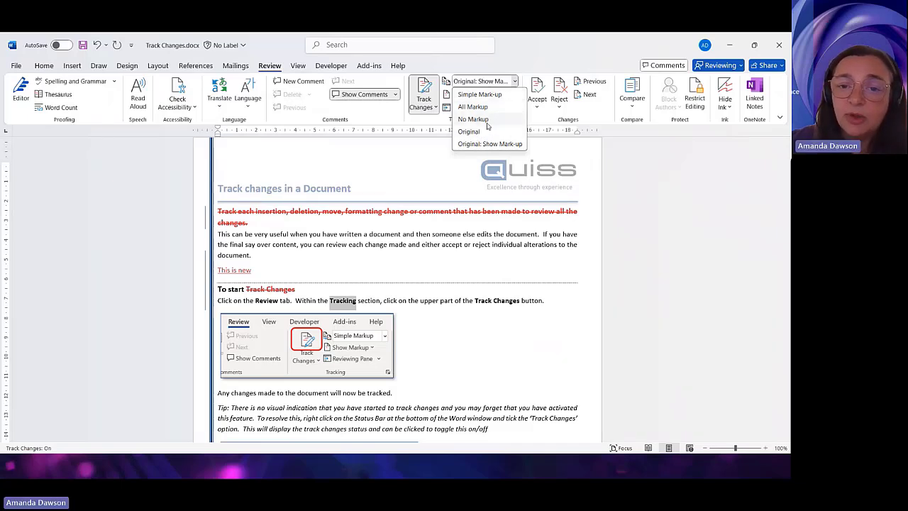
left_click(495, 99)
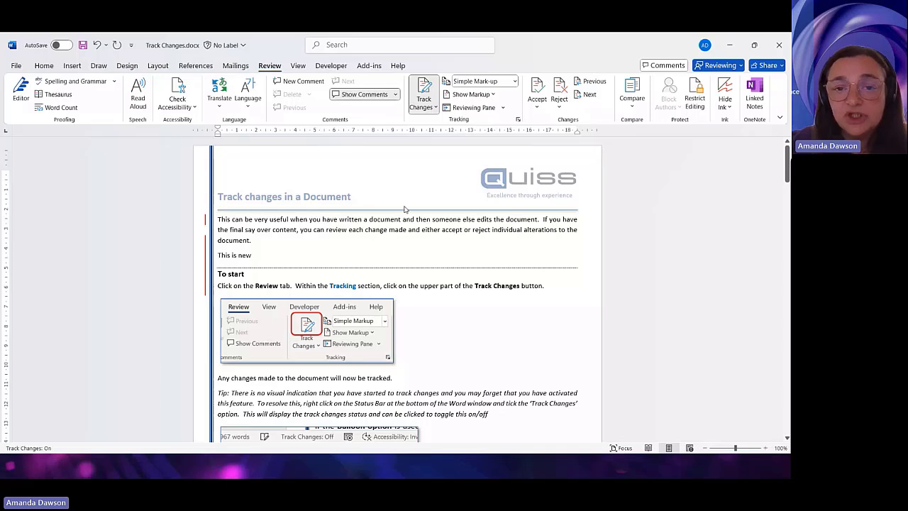
Open the Reviewing Pane in the vertical layout and try the horizontal layout.
left_click(504, 108)
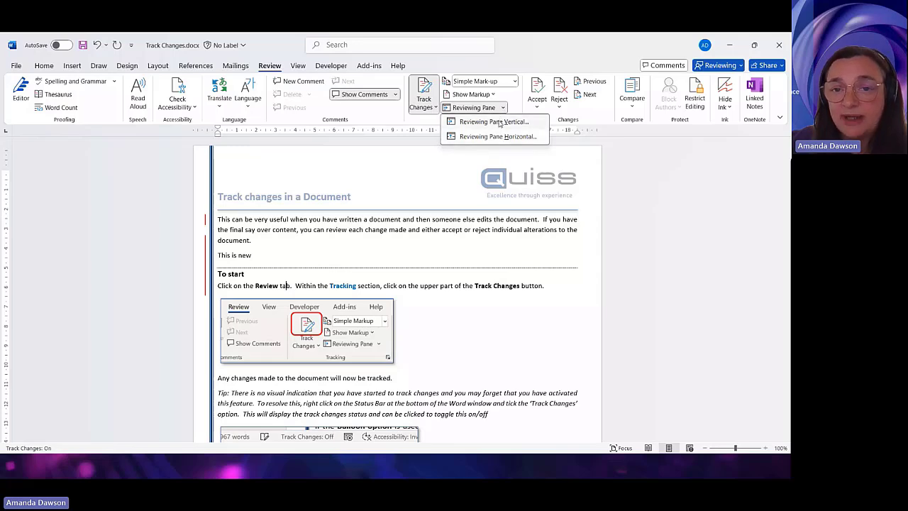
left_click(501, 123)
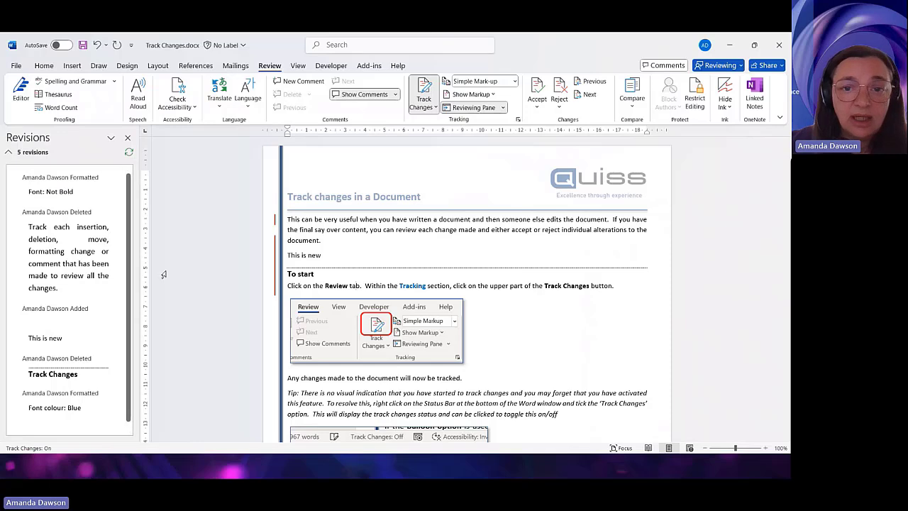
left_click(505, 108)
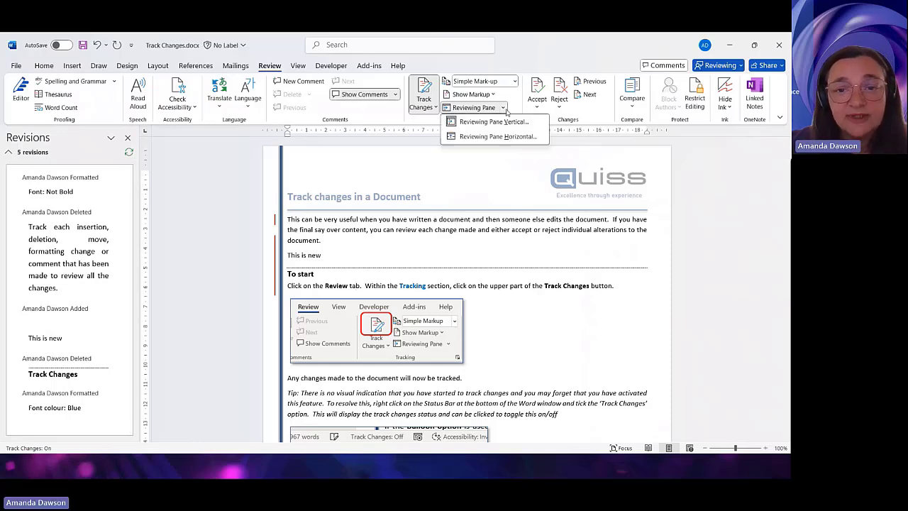
left_click(494, 136)
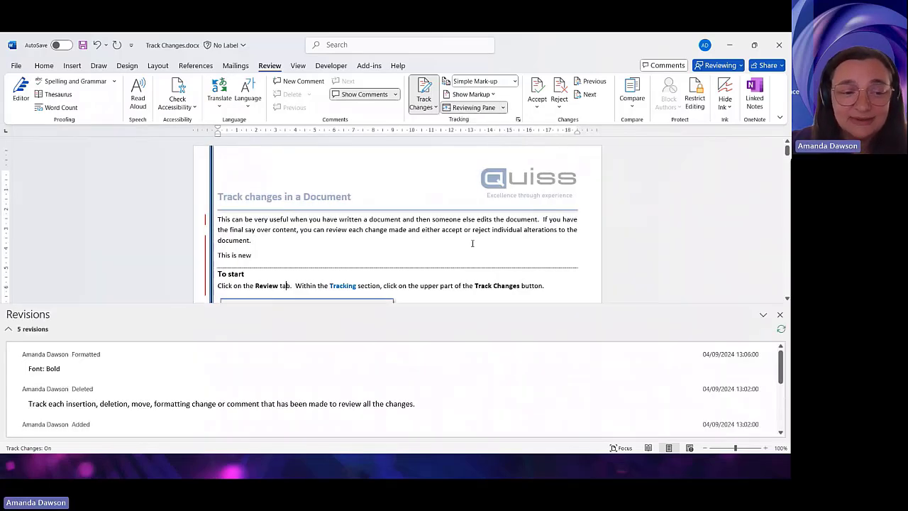
Set the Reviewing Pane to the vertical layout and look through the listed revisions.
left_click(503, 108)
left_click(495, 122)
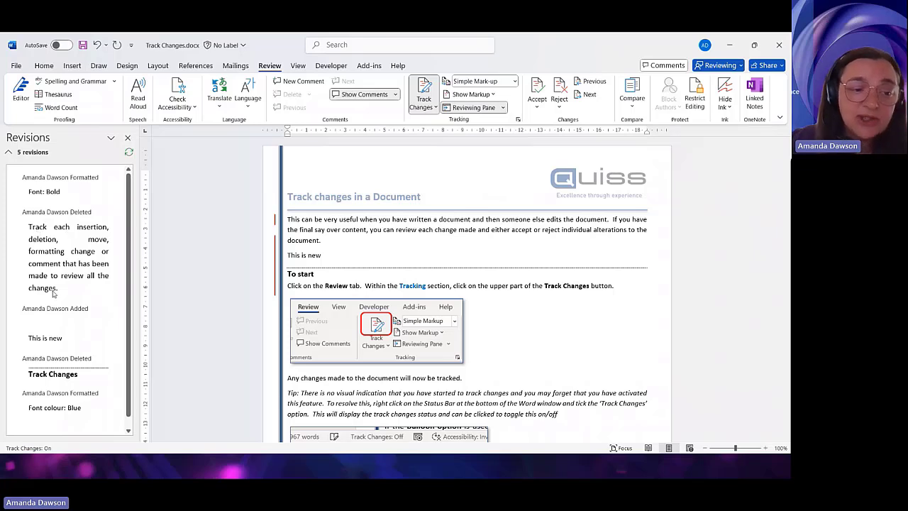
scroll(59, 323, "down", 1)
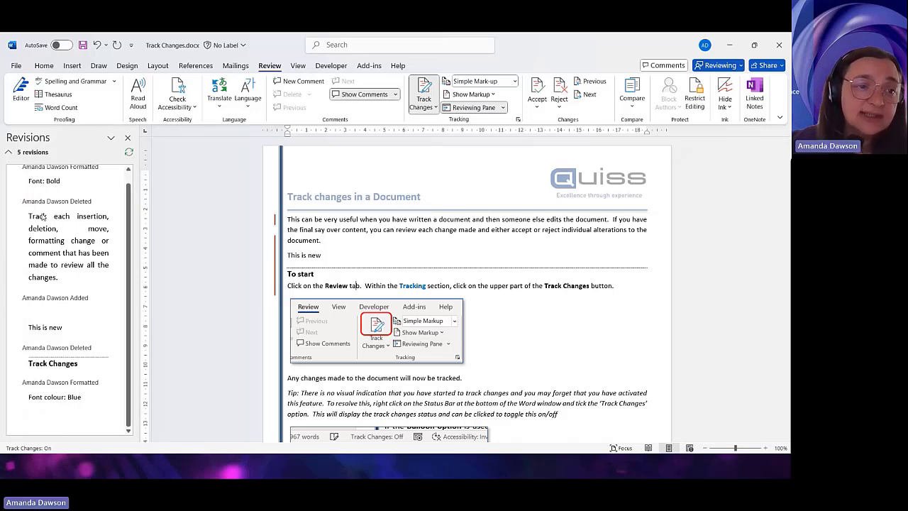
Examine the print settings for Print Mark-up and List of Mark-up without printing, and return to the document.
left_click(16, 65)
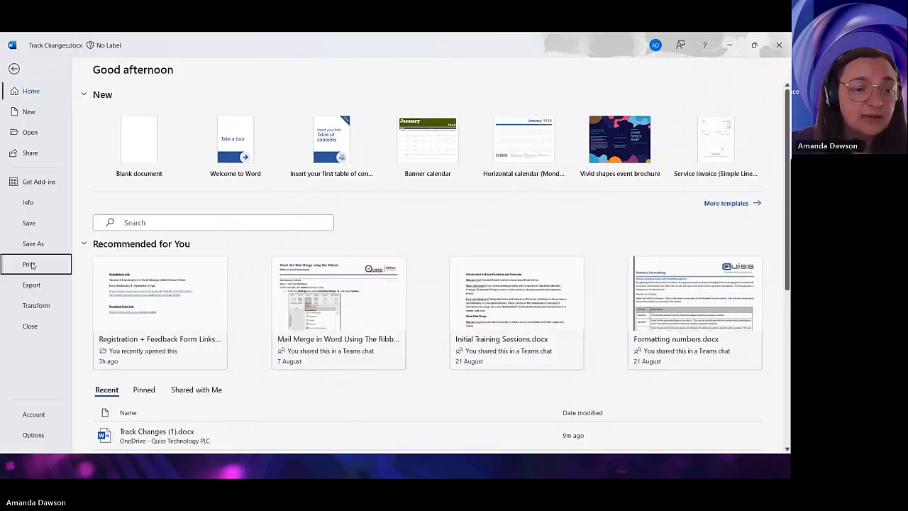
left_click(29, 265)
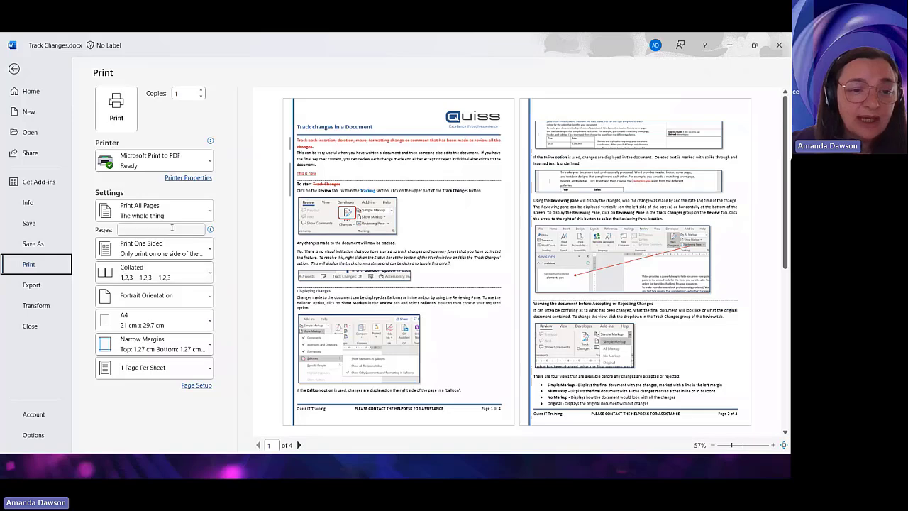
left_click(211, 211)
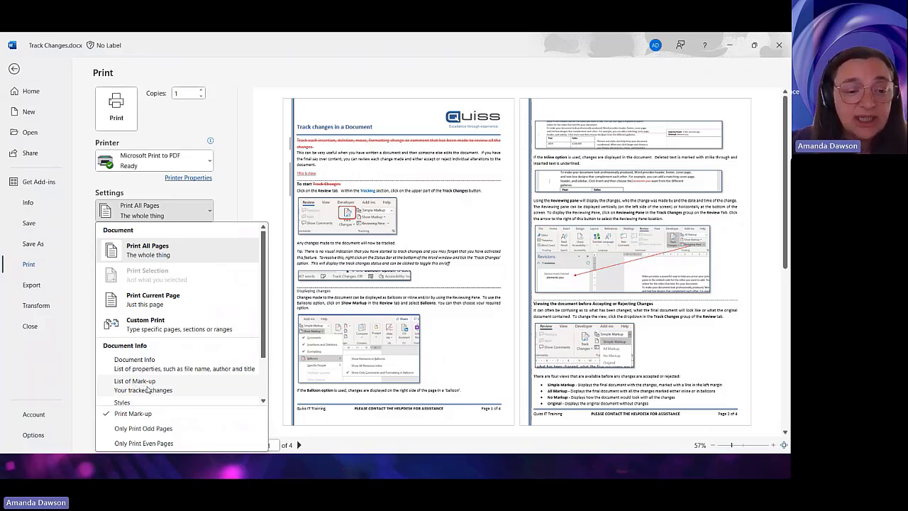
left_click(15, 68)
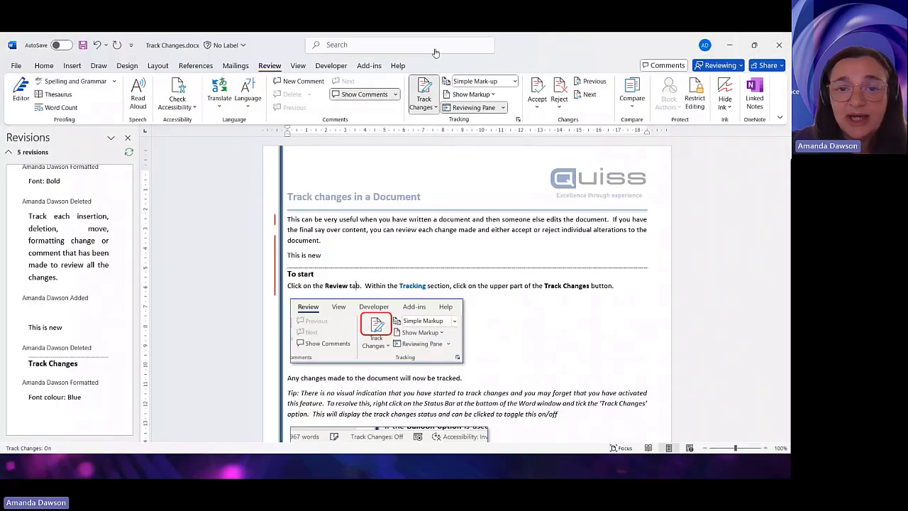
Close the Reviewing Pane and turn off change tracking.
left_click(128, 139)
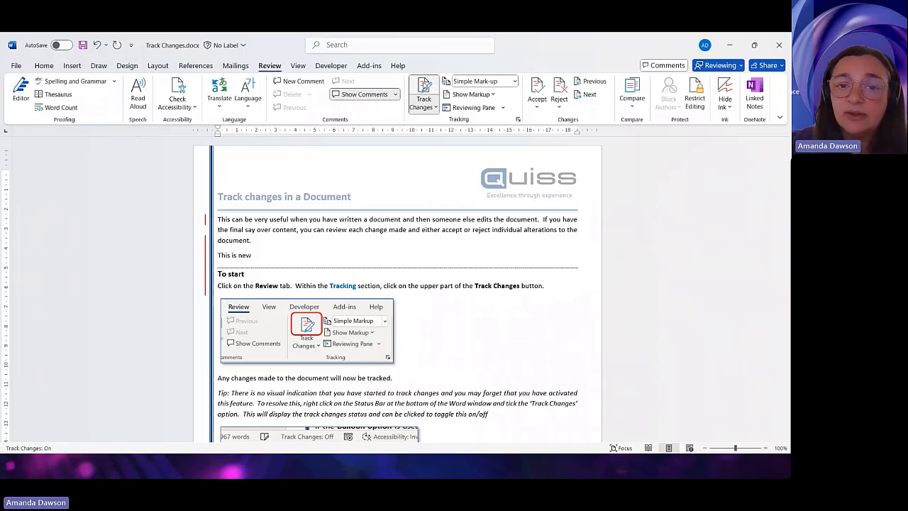
left_click(424, 90)
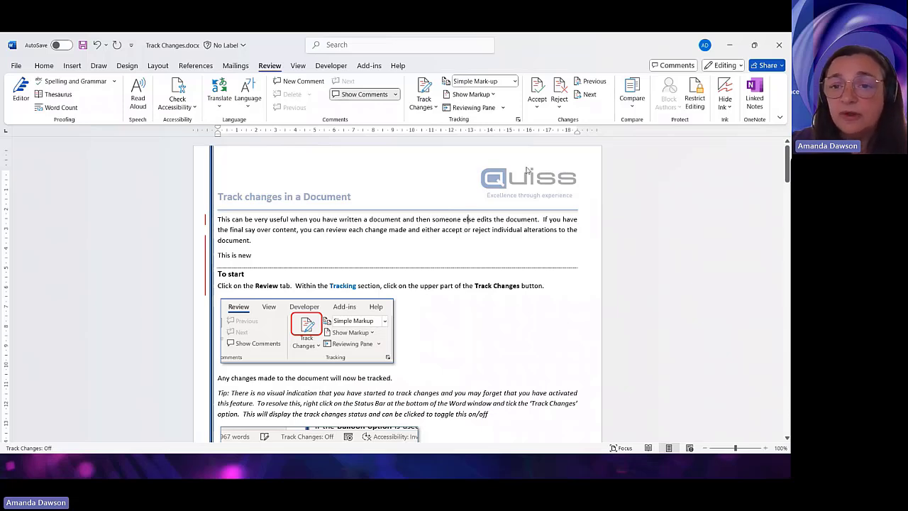
Reject the tracked insertion "This is new" and accept the blue font colour change on the word "Tracking".
left_click(588, 95)
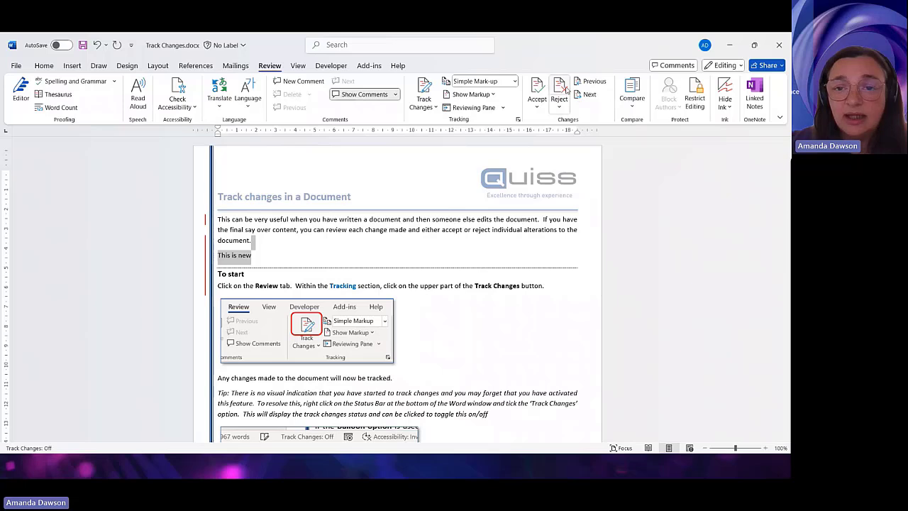
left_click(566, 88)
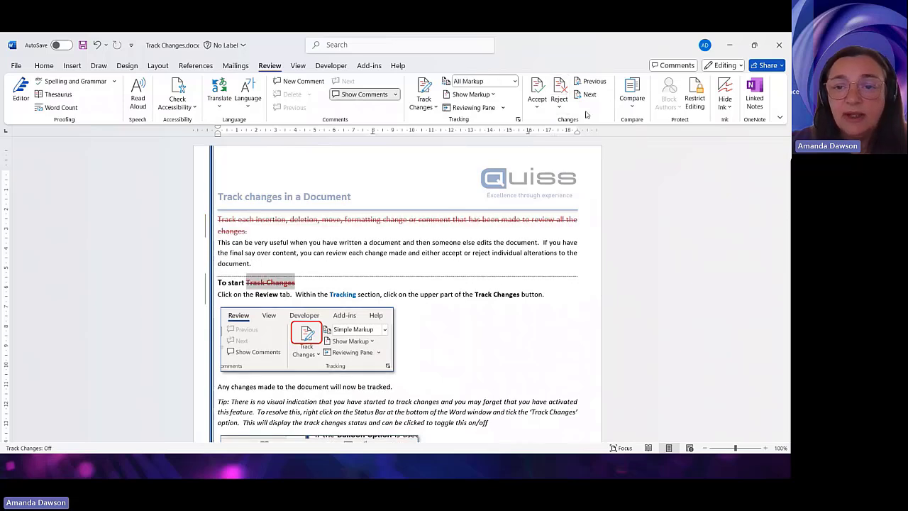
left_click(590, 95)
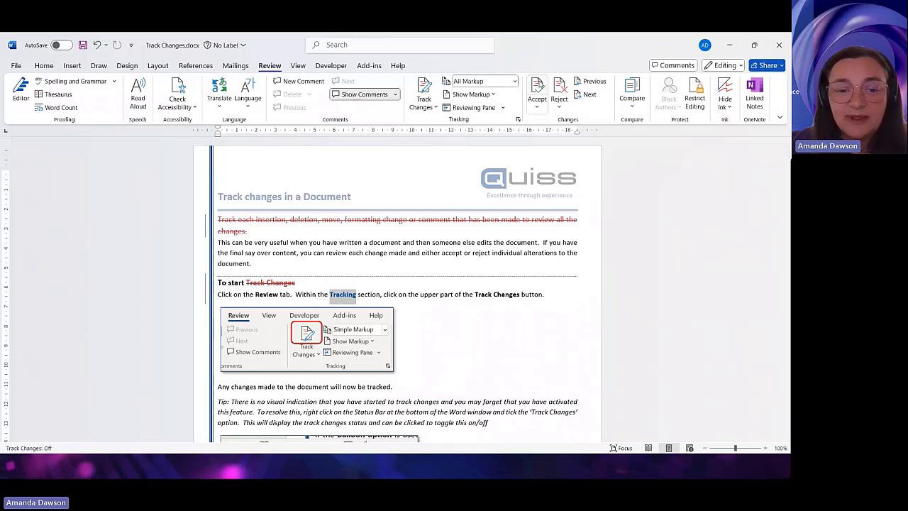
triple_click(469, 221)
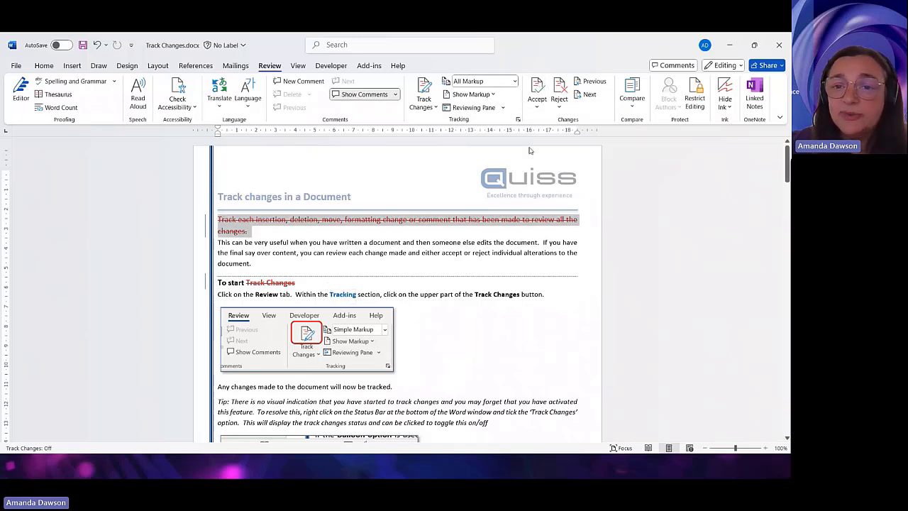
Examine the available options for accepting and for rejecting changes without applying any of them.
left_click(537, 108)
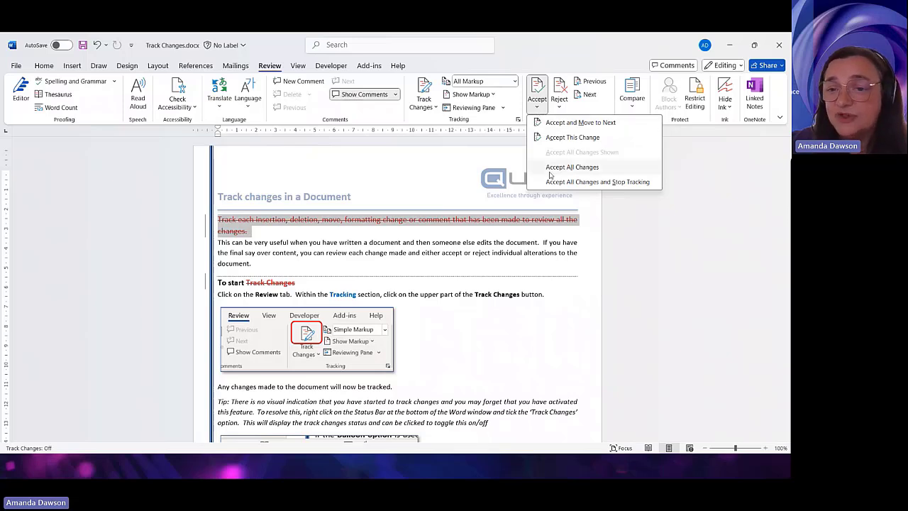
left_click(513, 254)
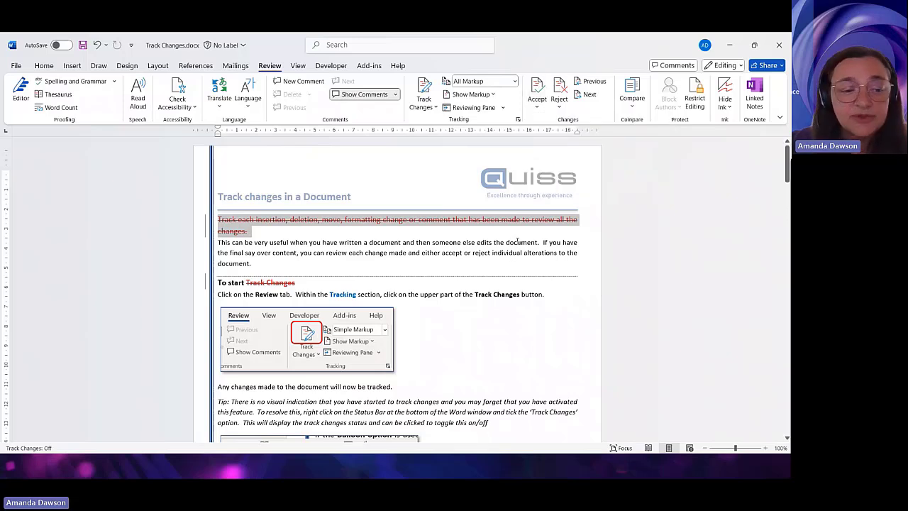
left_click(561, 107)
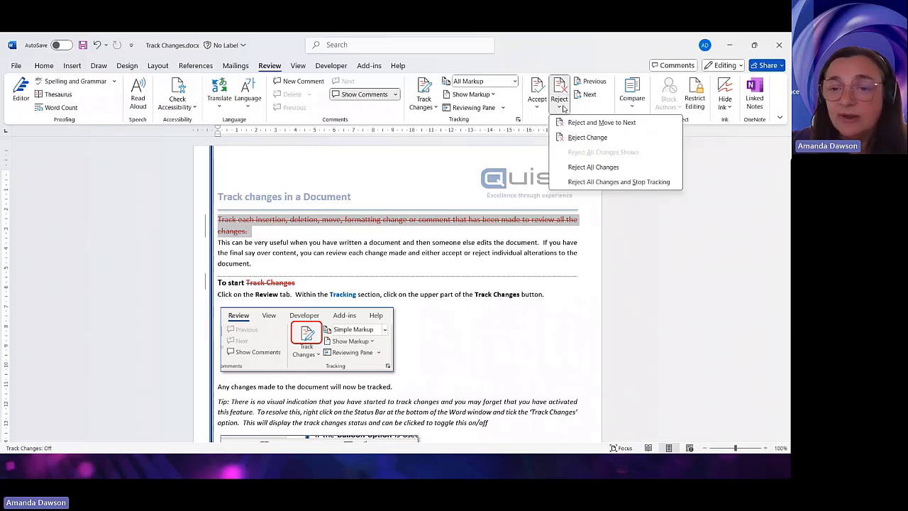
left_click(538, 271)
left_click(276, 245)
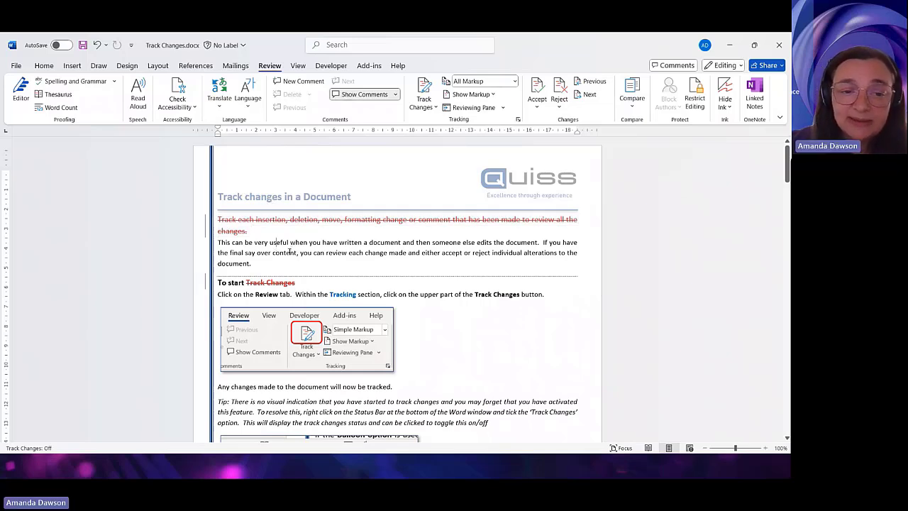
In Word Options, set the user name to Mickey Mouse with initials MM, always used regardless of sign-in to Office.
left_click(16, 65)
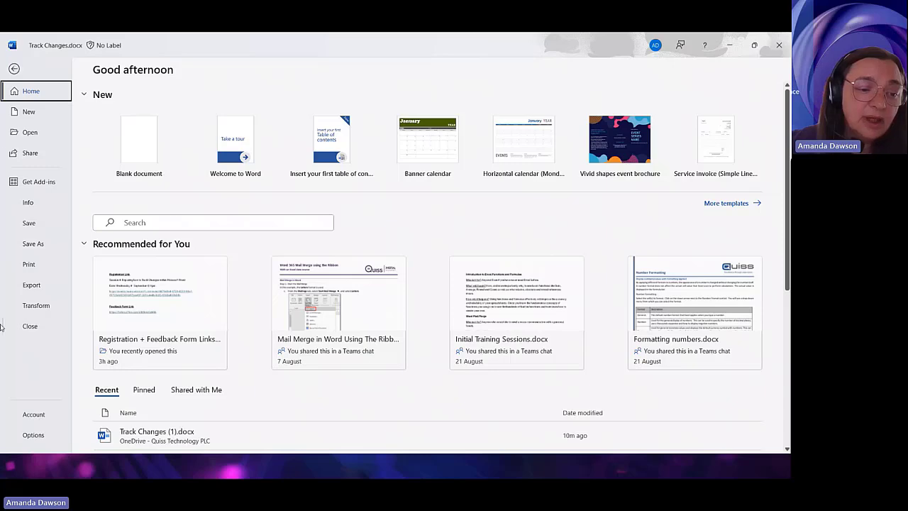
key("Escape")
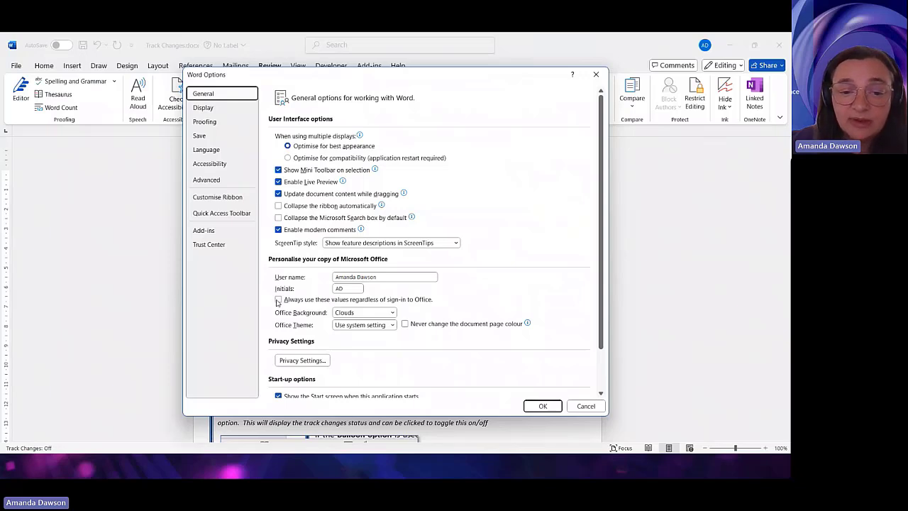
left_click(278, 300)
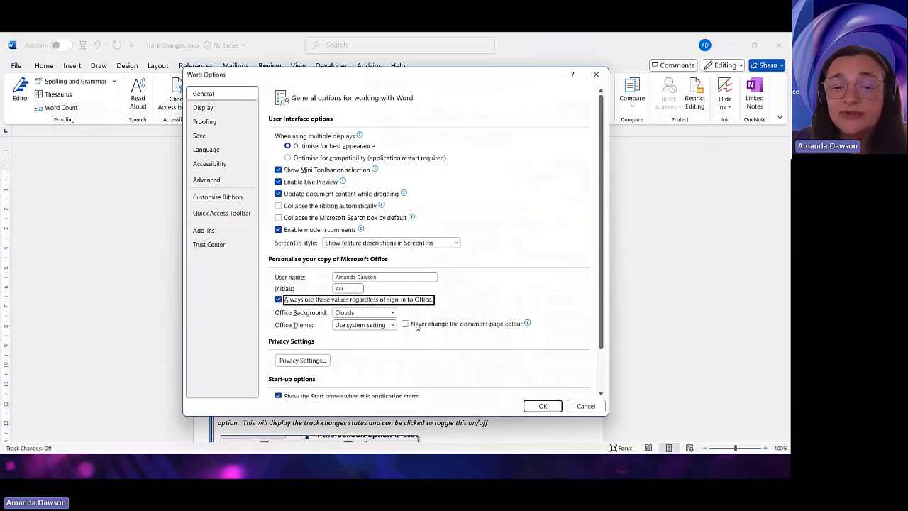
left_click_drag(430, 277, 320, 279)
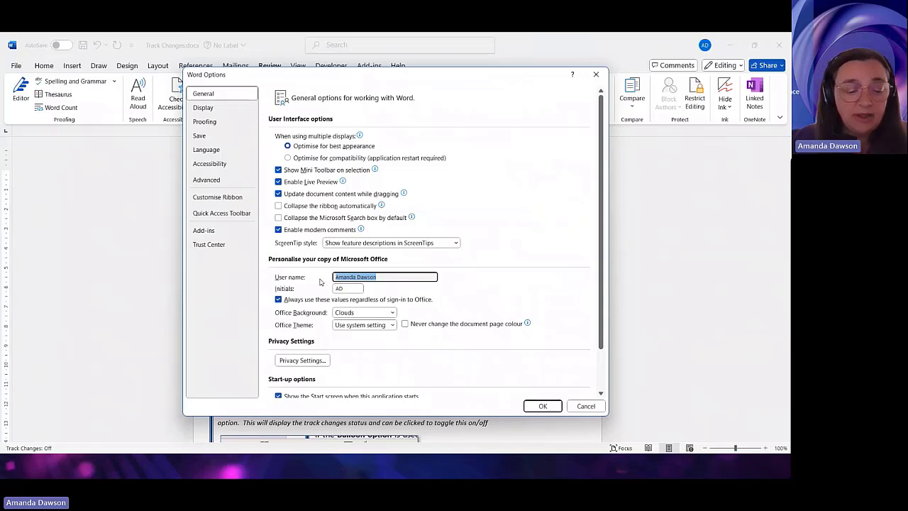
type("Mickey ")
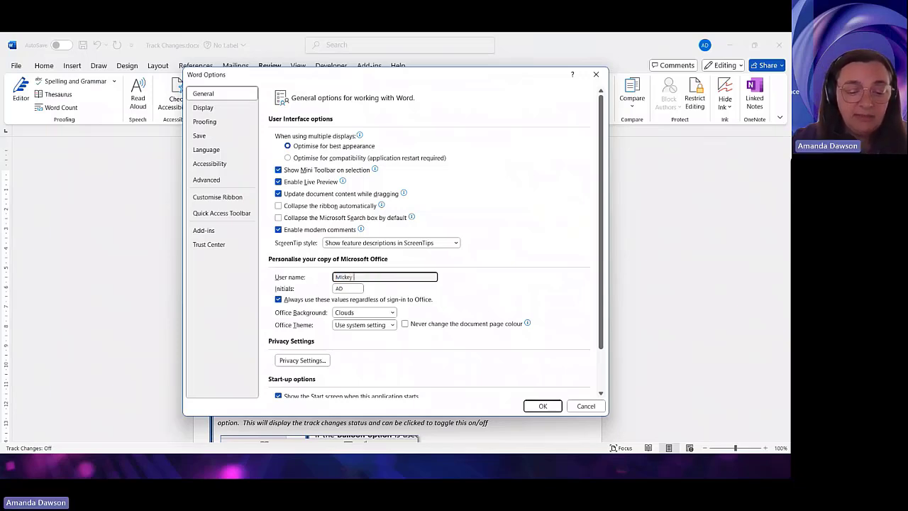
type("Mouse")
key("Tab")
type("MM")
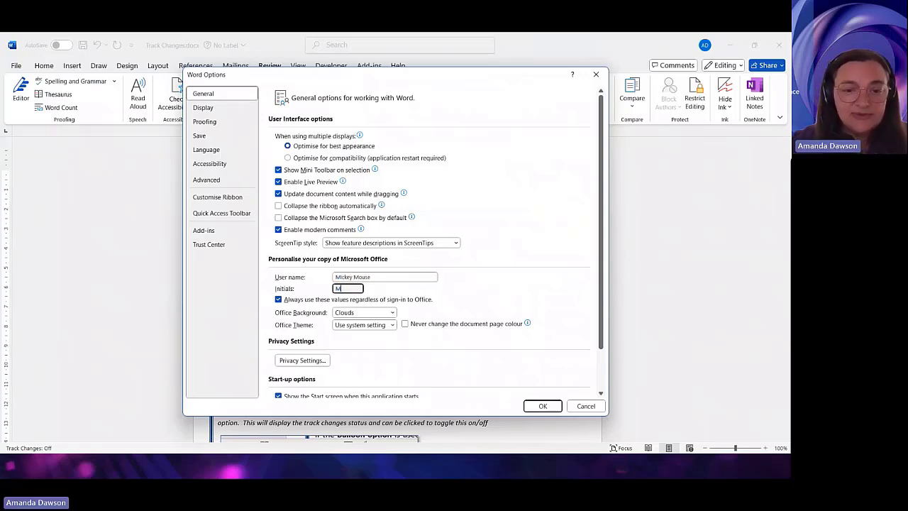
left_click(550, 408)
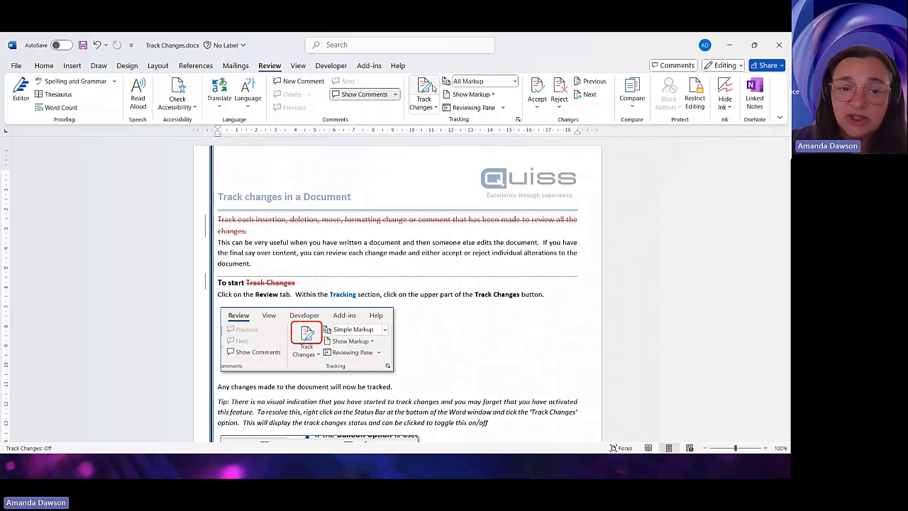
Turn on change tracking, delete the word "written" from the first paragraph, and open the Reviewing Pane.
left_click(424, 91)
left_click_drag(338, 242, 362, 244)
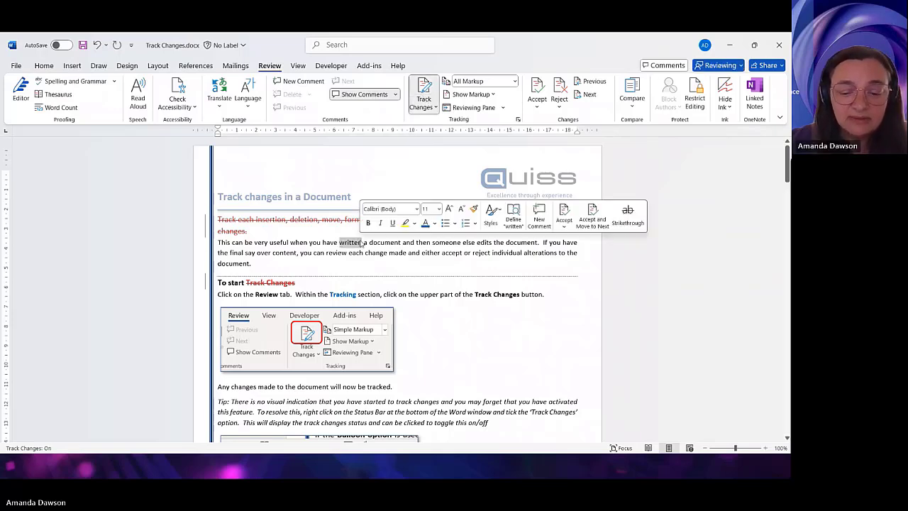
key("Delete")
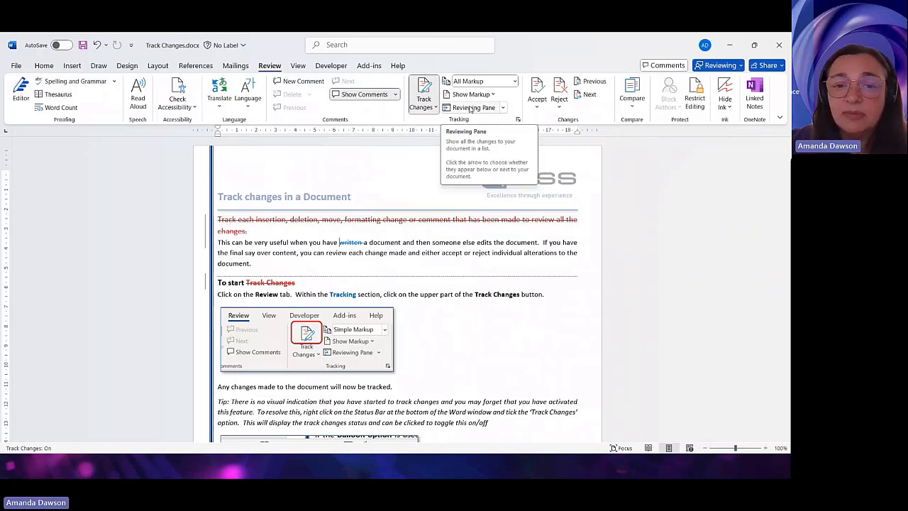
left_click(471, 108)
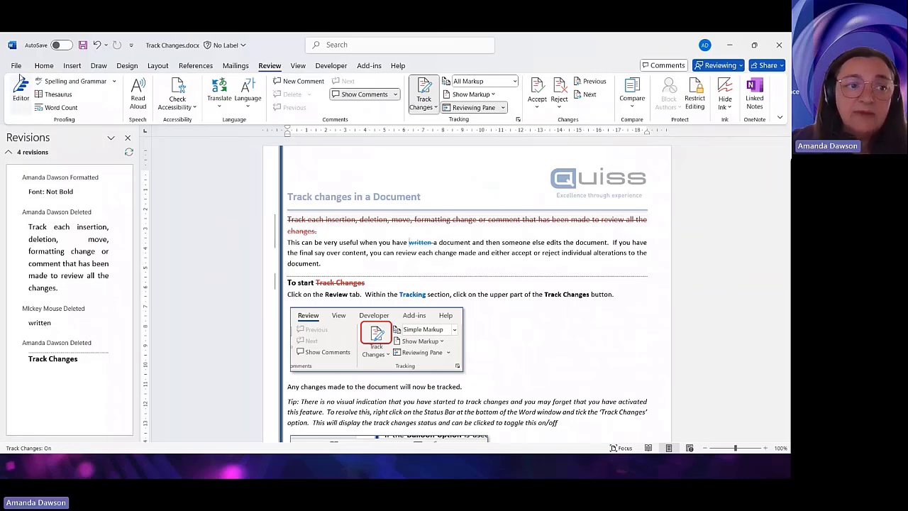
In Word Options, turn off "Always use these values regardless of sign-in to Office".
left_click(16, 65)
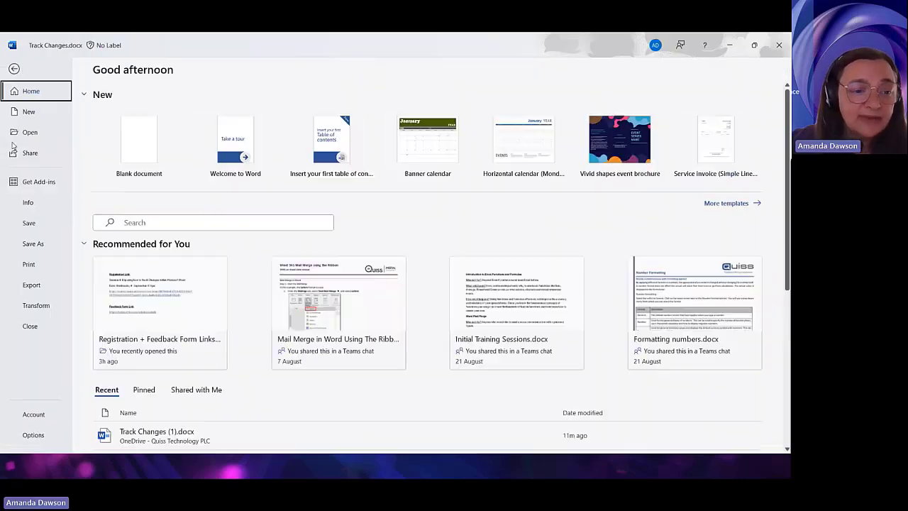
left_click(34, 436)
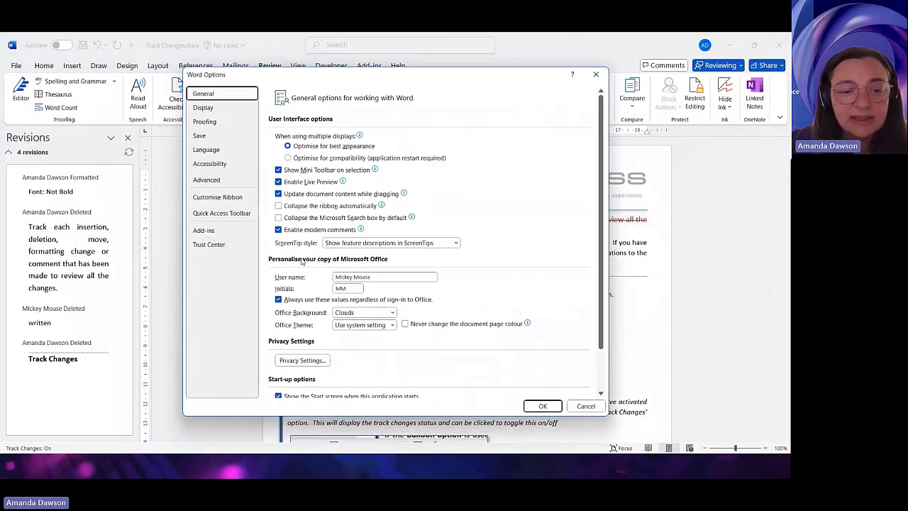
left_click(279, 301)
left_click(279, 300)
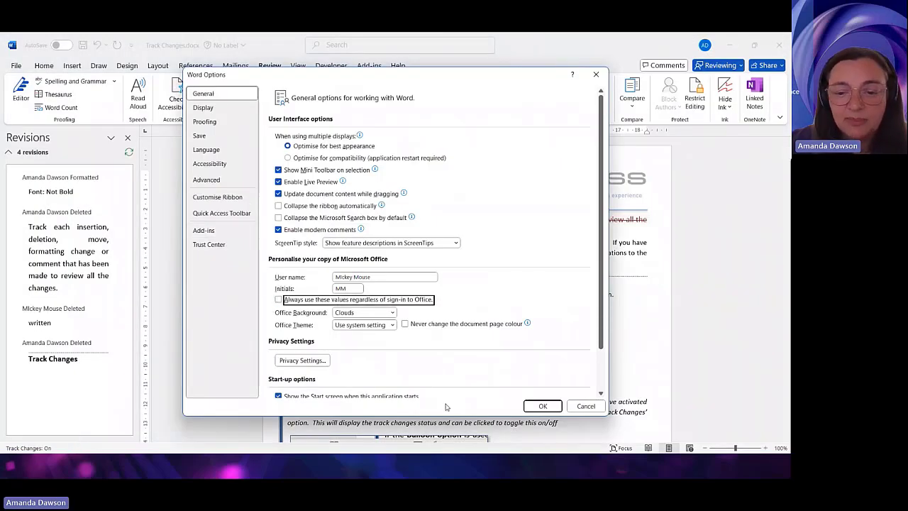
left_click(543, 406)
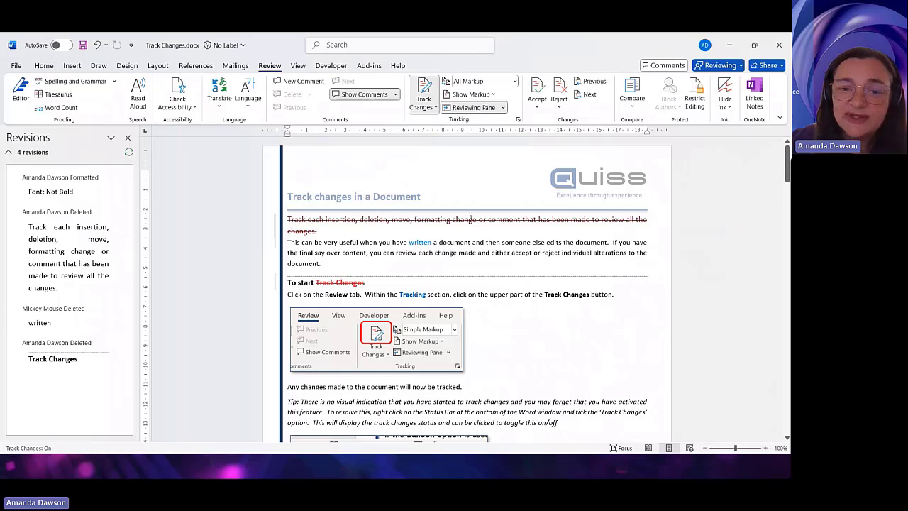
Delete "then someone else" from the first paragraph as a tracked change.
left_click_drag(486, 243, 545, 242)
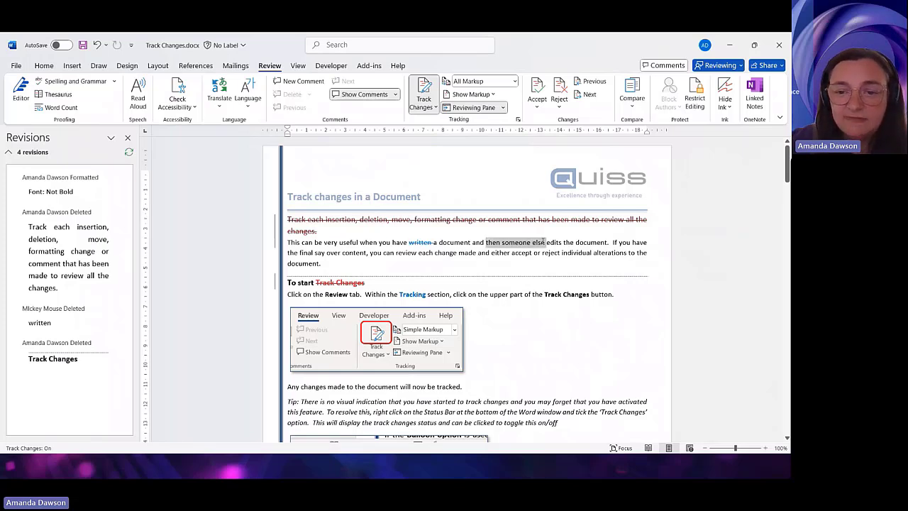
key("Delete")
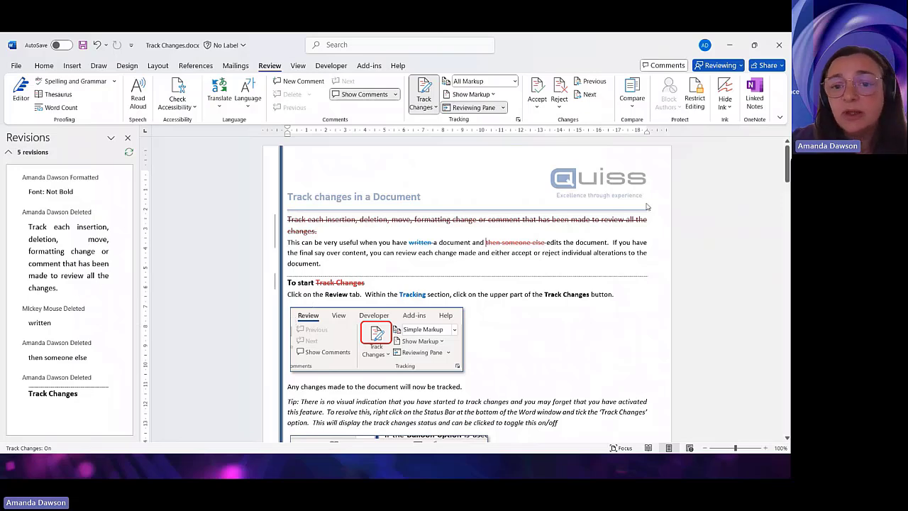
Turn "Always use these values regardless of sign-in to Office" back on in Word Options.
left_click(16, 65)
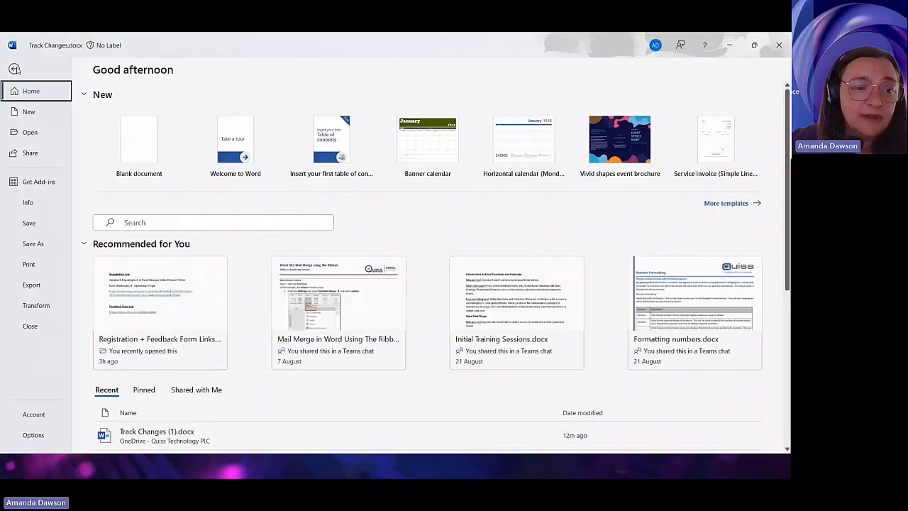
left_click(34, 435)
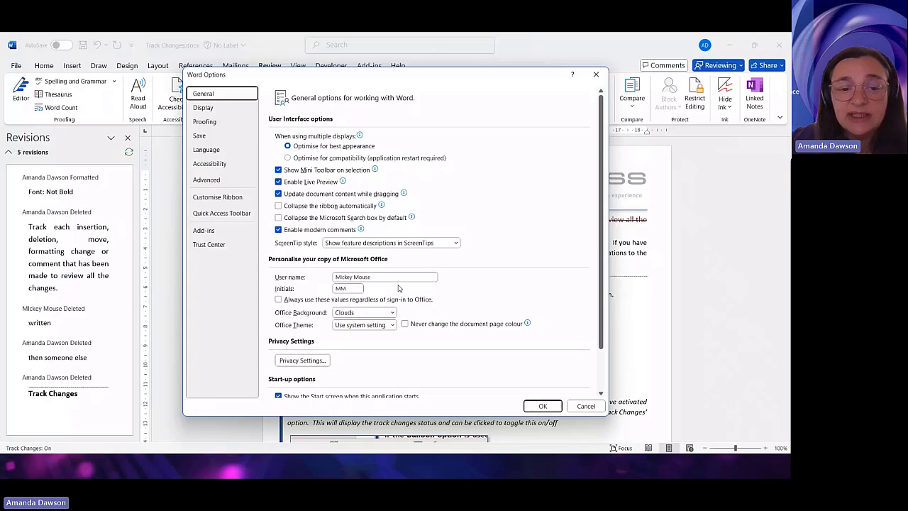
left_click(278, 299)
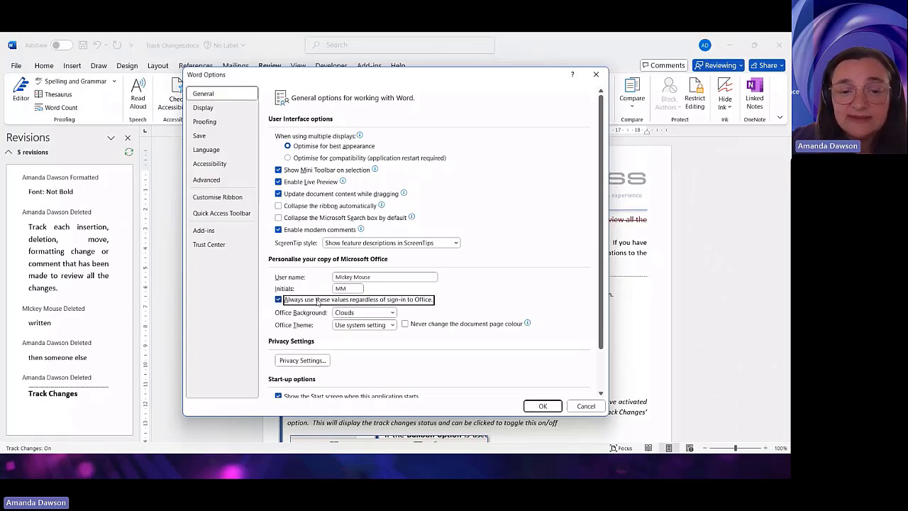
left_click(541, 407)
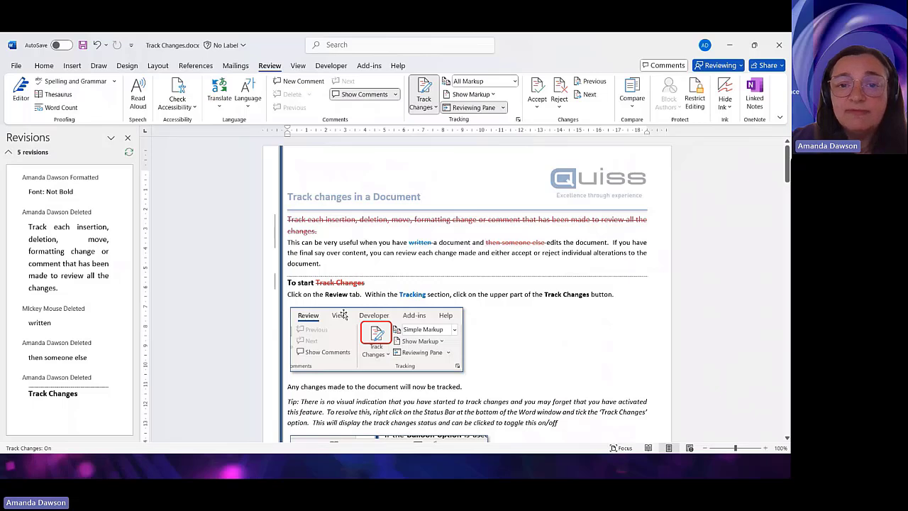
Hide formatting changes from the displayed markup and show them again.
left_click(492, 95)
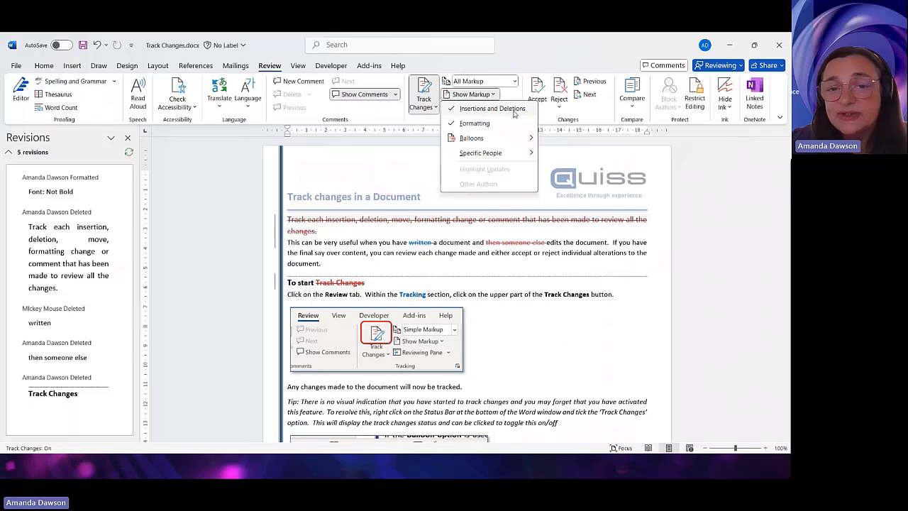
left_click(474, 124)
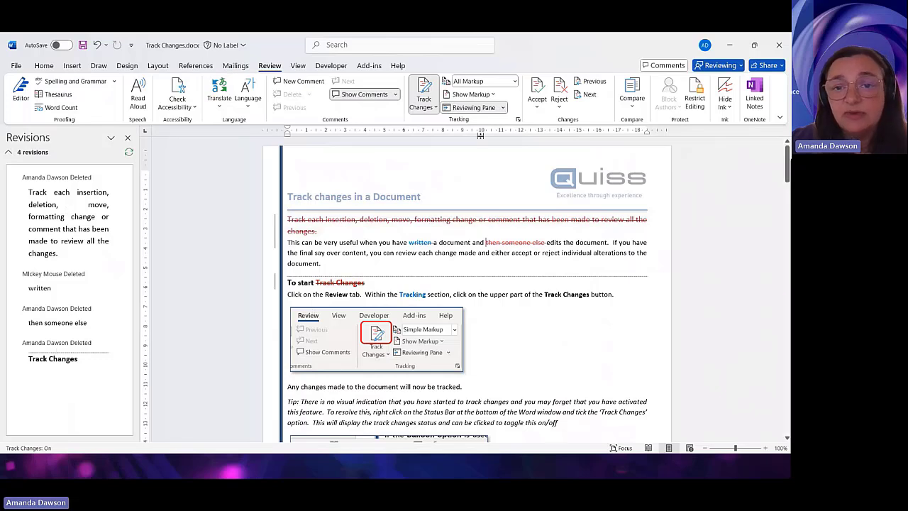
left_click(491, 95)
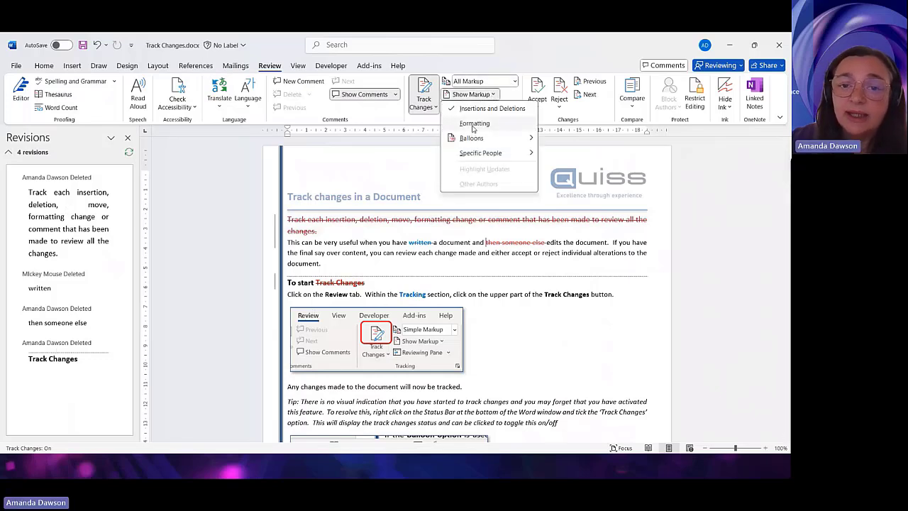
left_click(474, 124)
Hide insertions and deletions from the displayed markup.
left_click(472, 94)
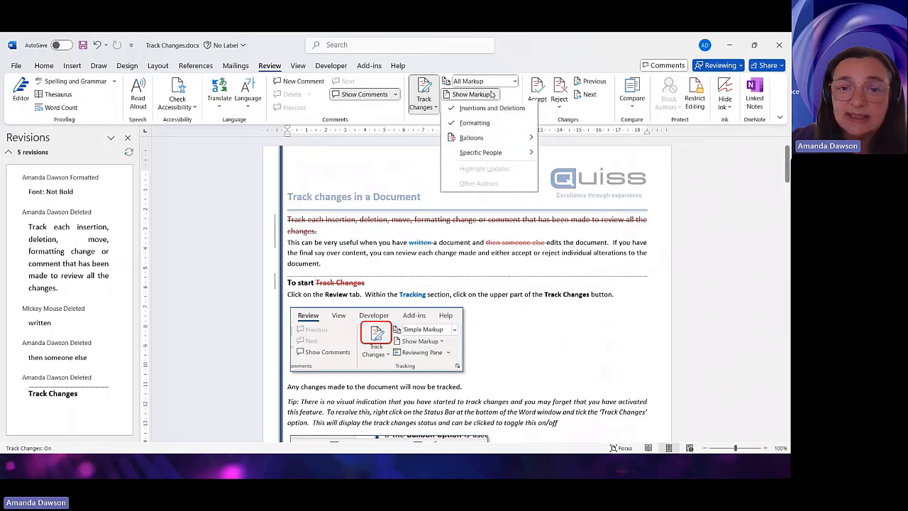
left_click(477, 110)
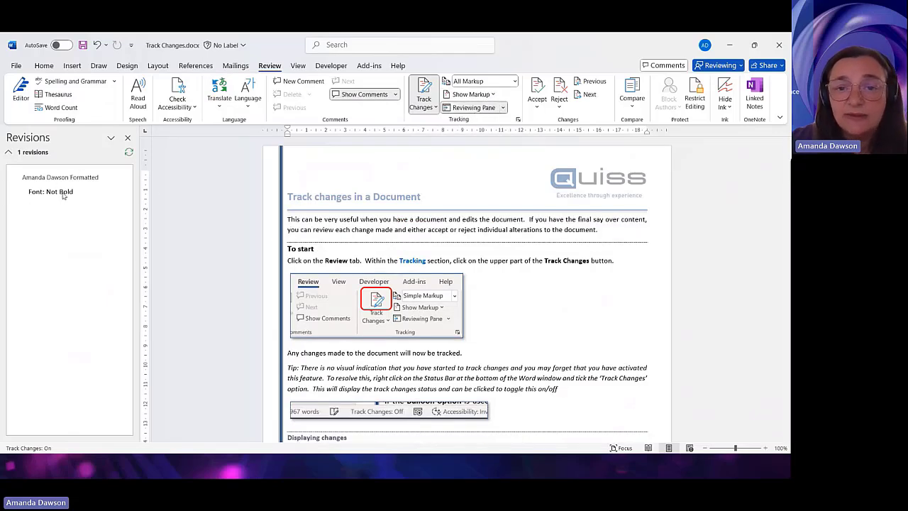
Show insertions and deletions in the displayed markup again.
left_click(494, 97)
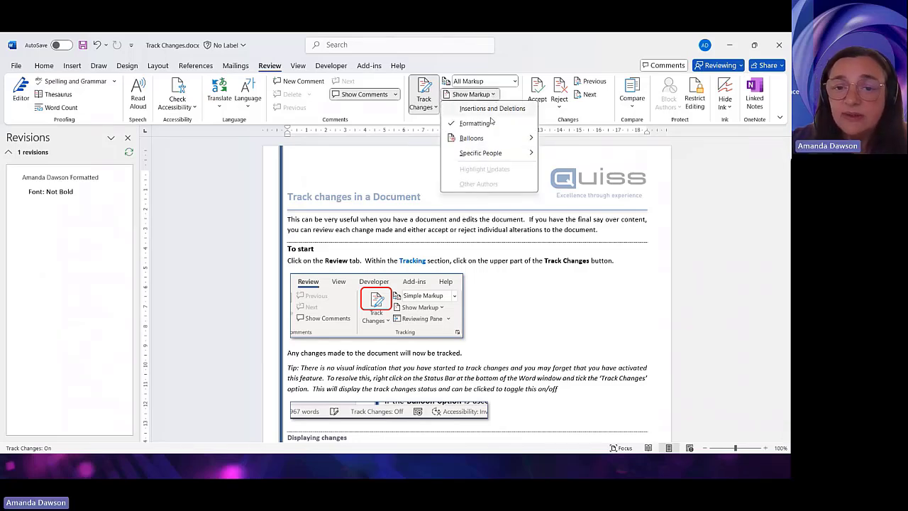
mouse_move(490, 159)
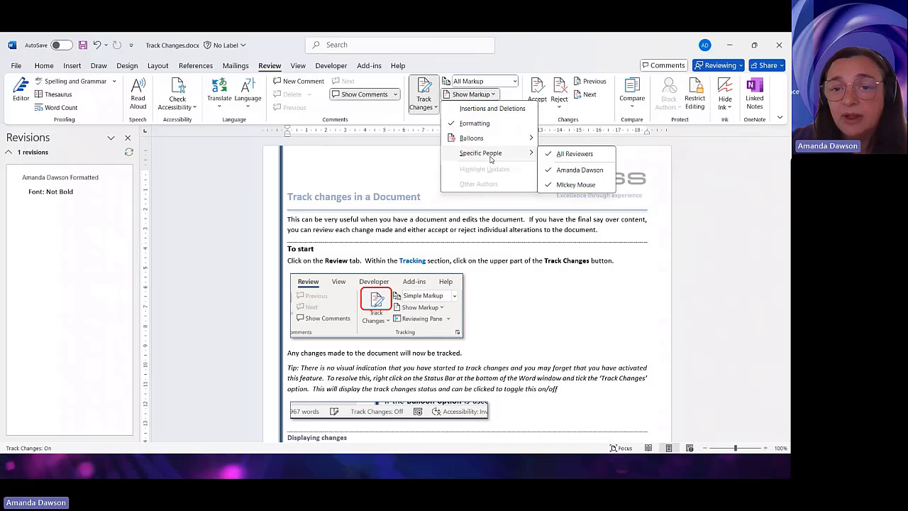
left_click(493, 108)
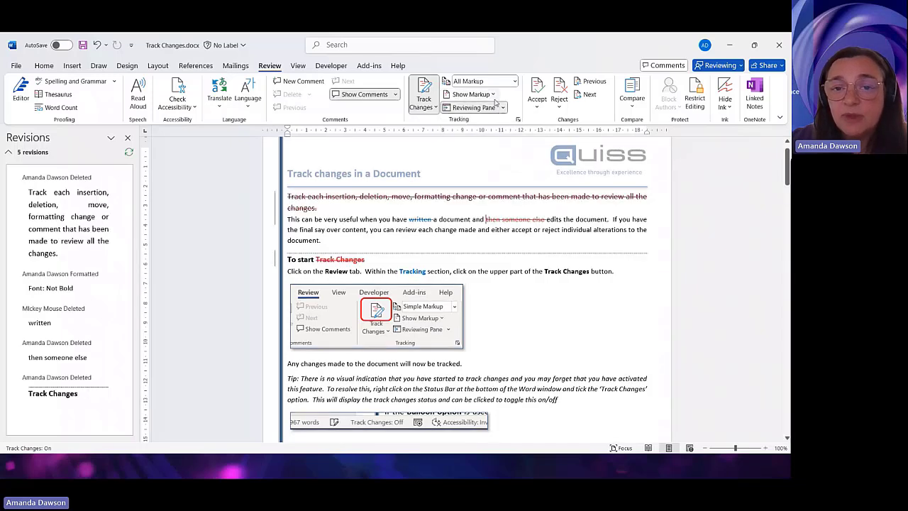
Hide the other reviewer's markup so that only Mickey Mouse's revisions are shown.
left_click(494, 95)
mouse_move(512, 155)
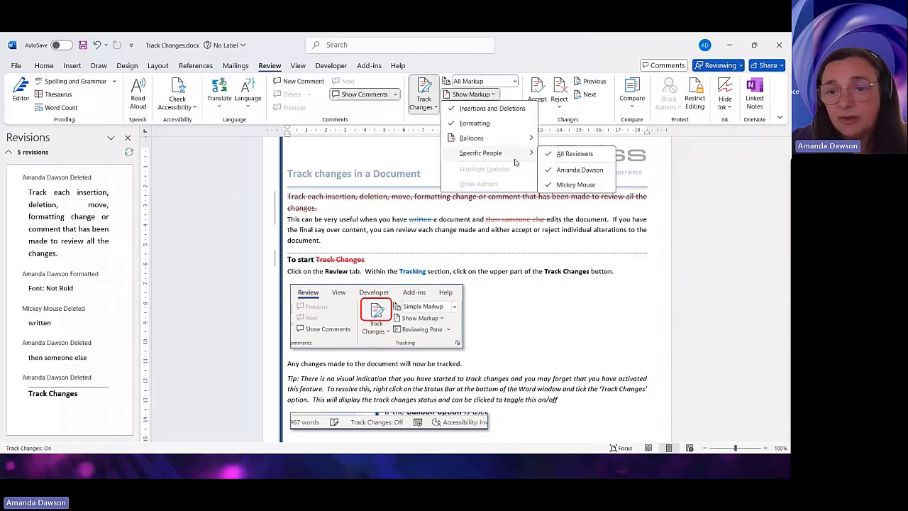
left_click(580, 171)
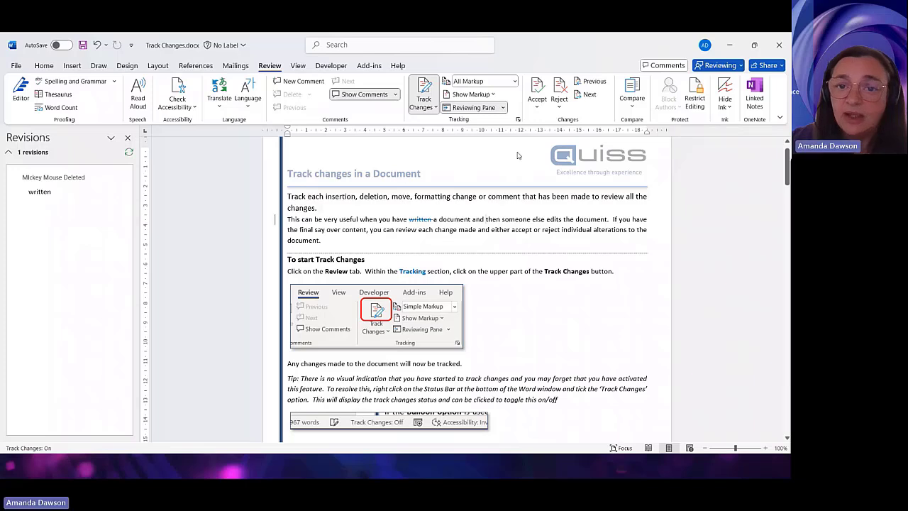
Show revisions in balloons and display the markup of all reviewers again.
left_click(490, 97)
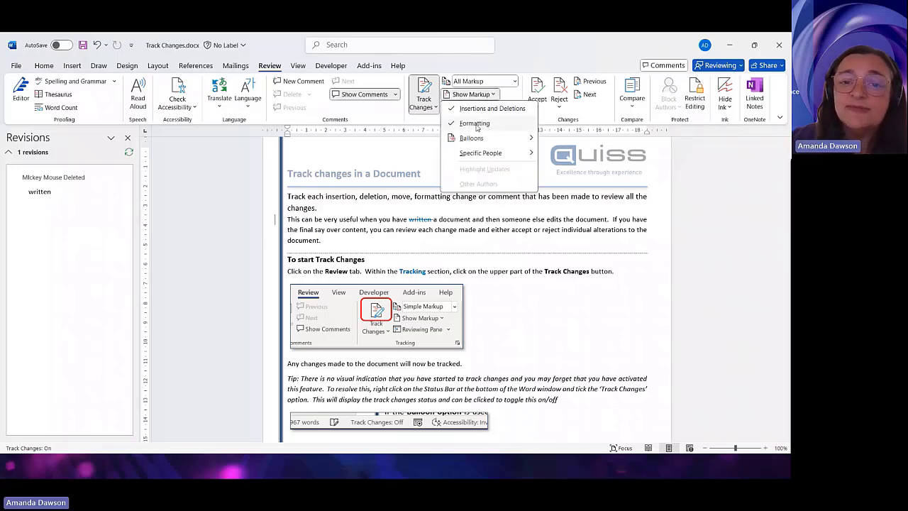
mouse_move(475, 161)
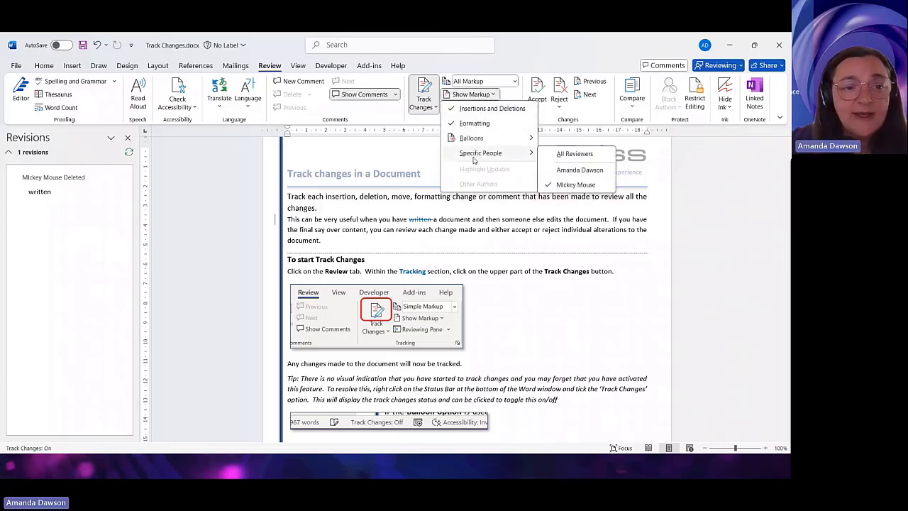
mouse_move(487, 145)
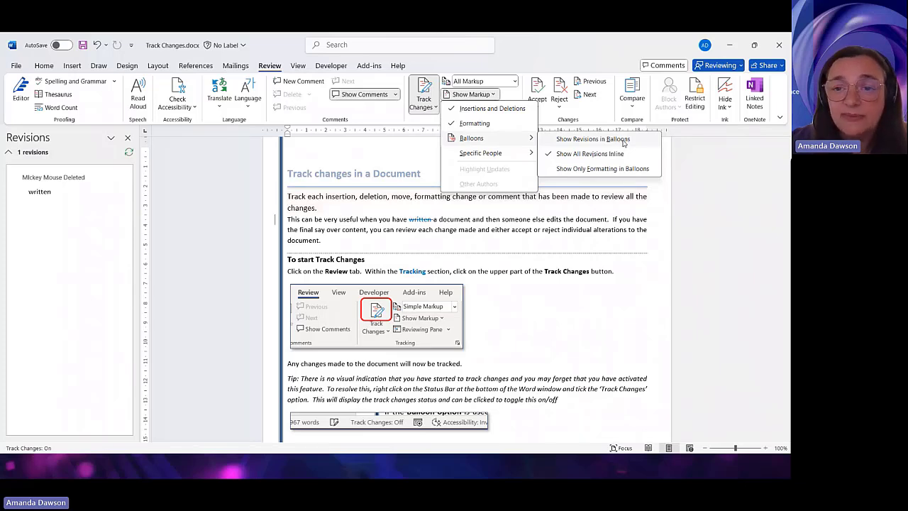
left_click(623, 140)
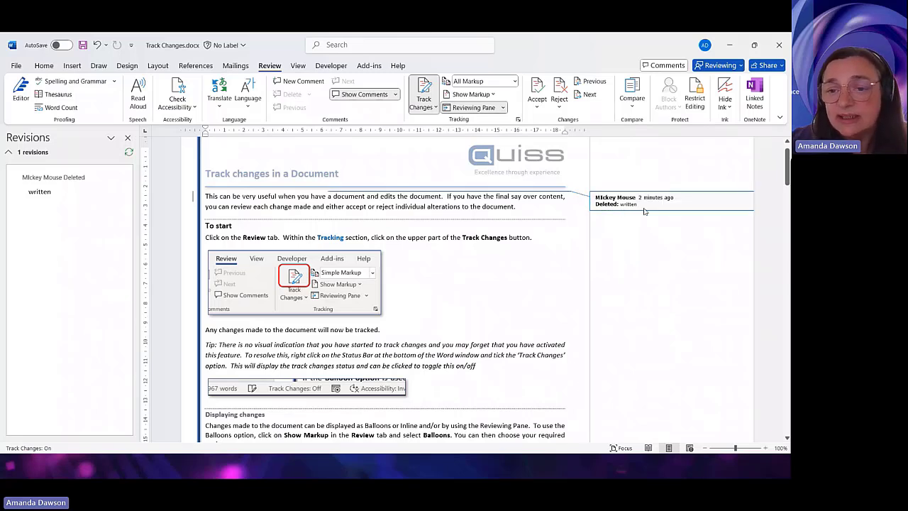
left_click(489, 95)
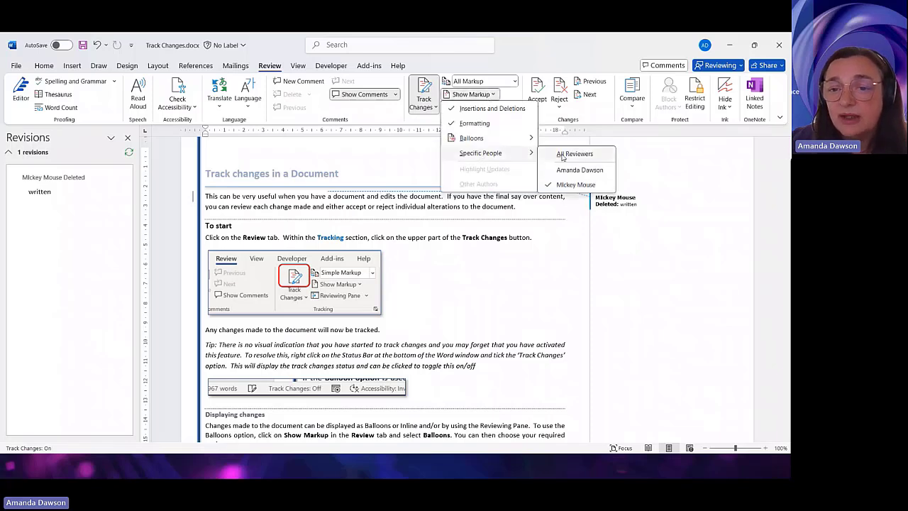
left_click(562, 154)
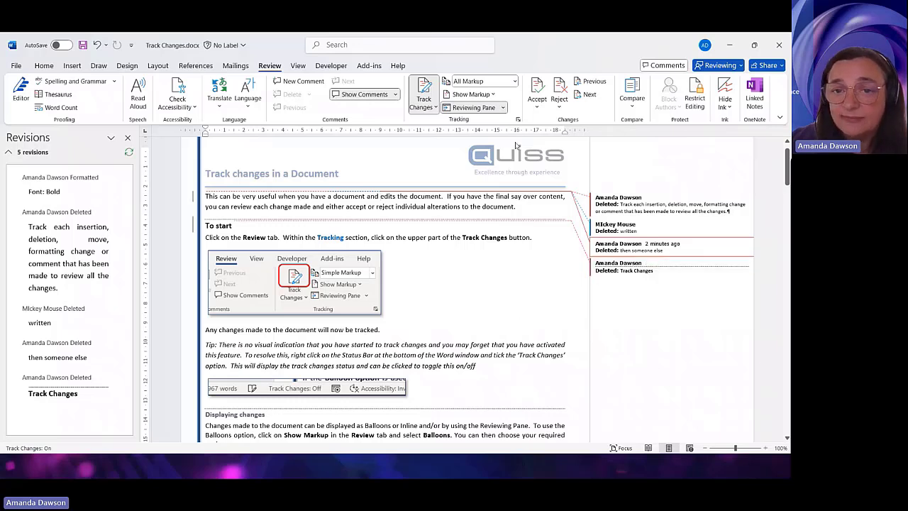
Show only formatting changes in balloons, and return to showing all revisions inline.
left_click(472, 94)
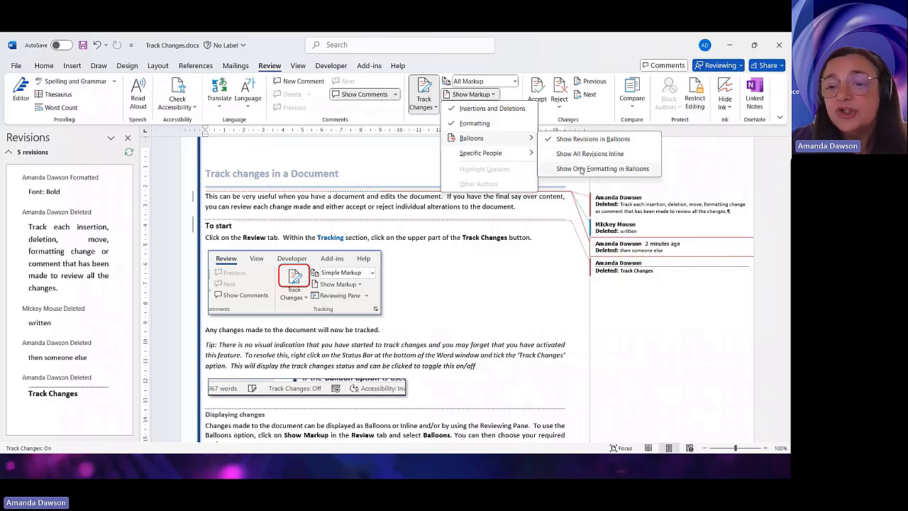
left_click(581, 169)
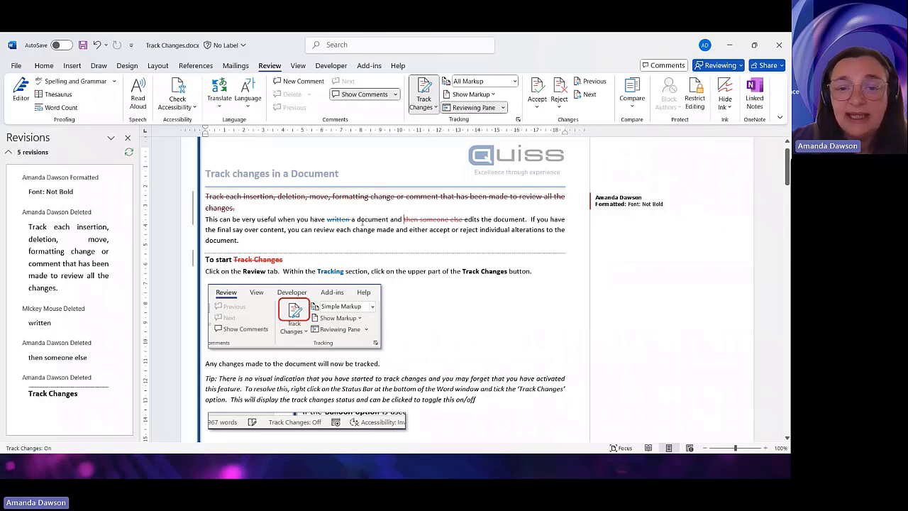
left_click(471, 94)
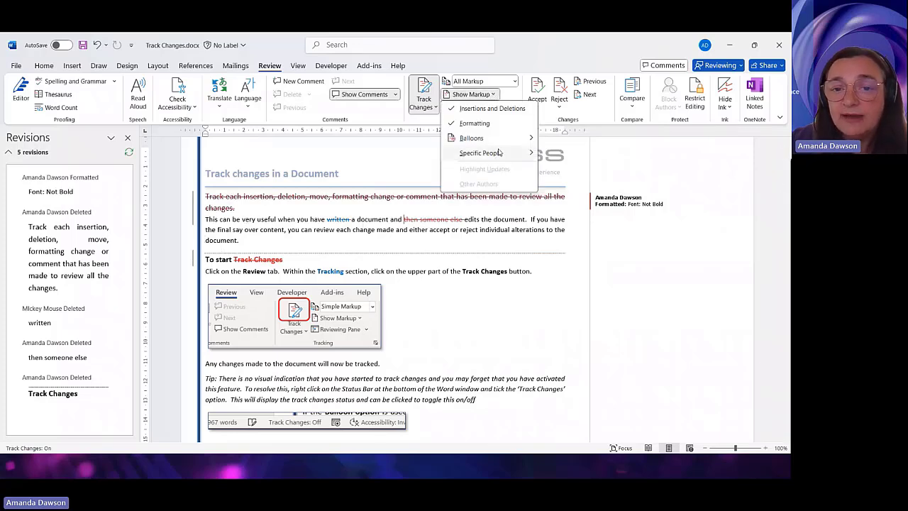
left_click(568, 154)
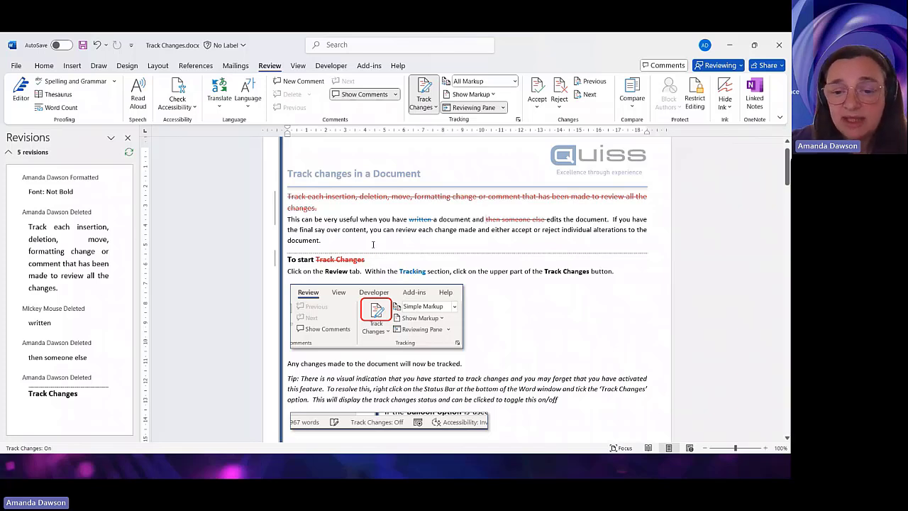
Turn Track Changes off and on again, and lock tracking with a password entered and confirmed.
left_click(424, 86)
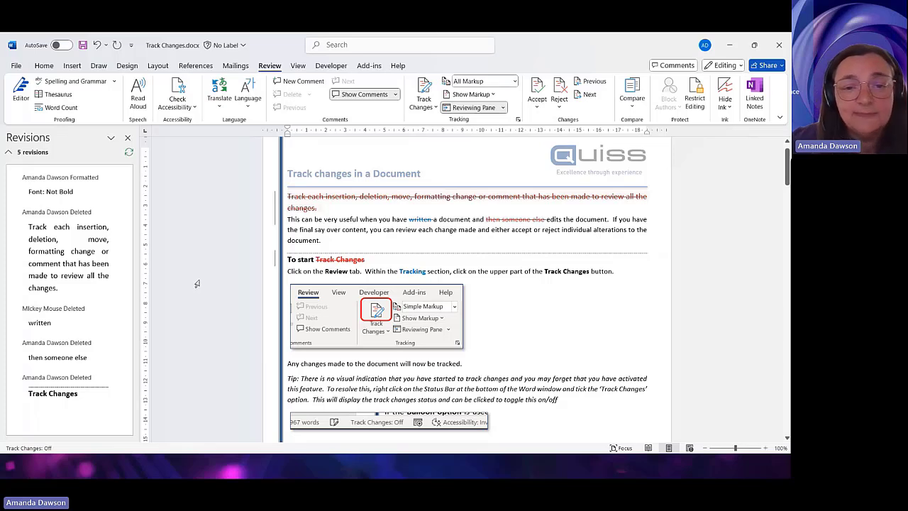
left_click(424, 89)
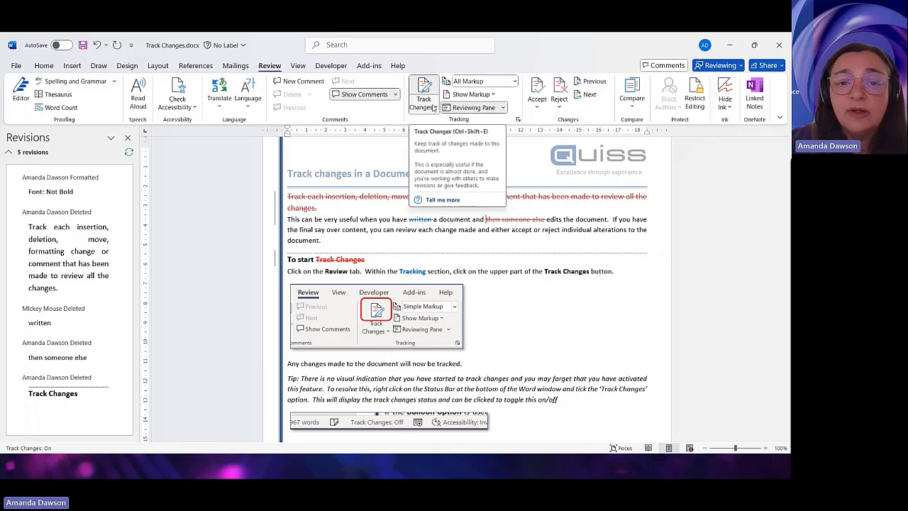
left_click(434, 106)
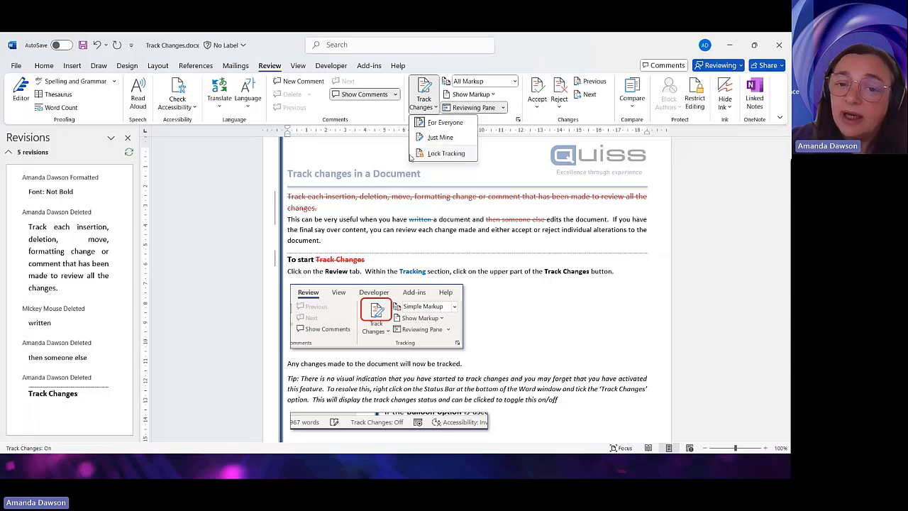
left_click(447, 153)
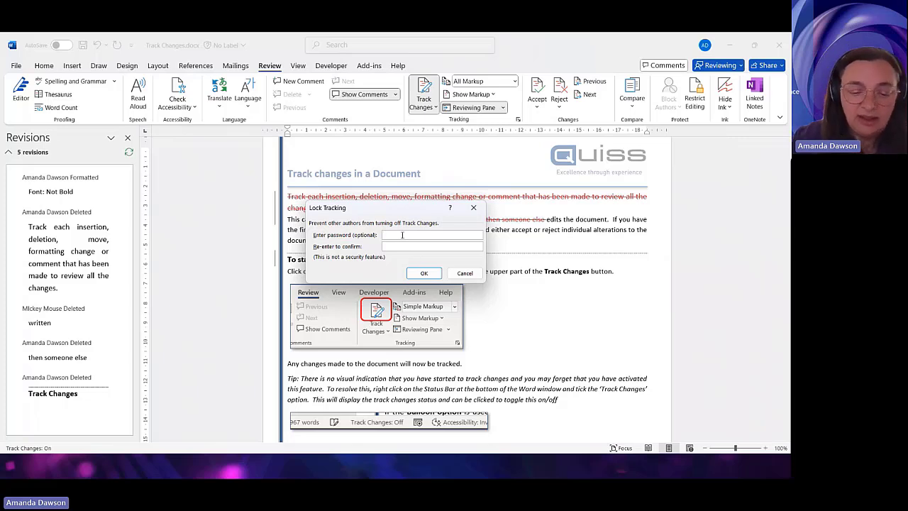
type("*******")
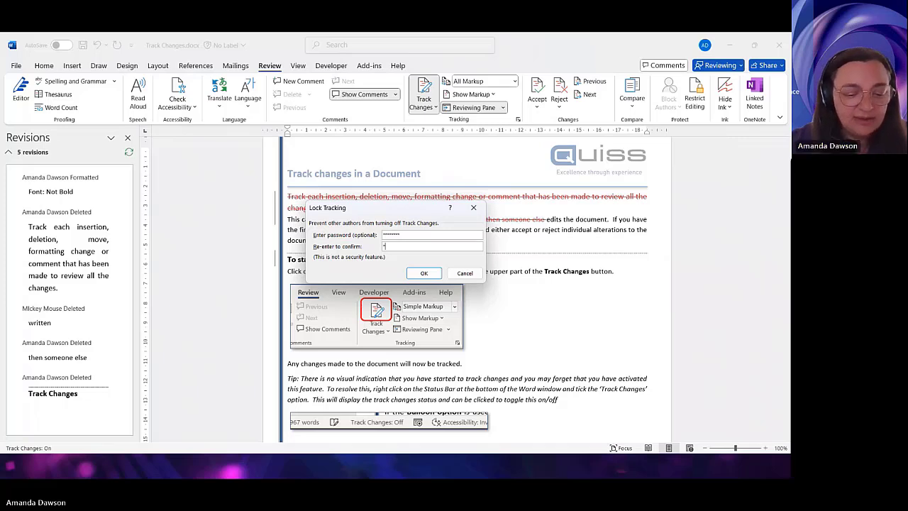
type("*****")
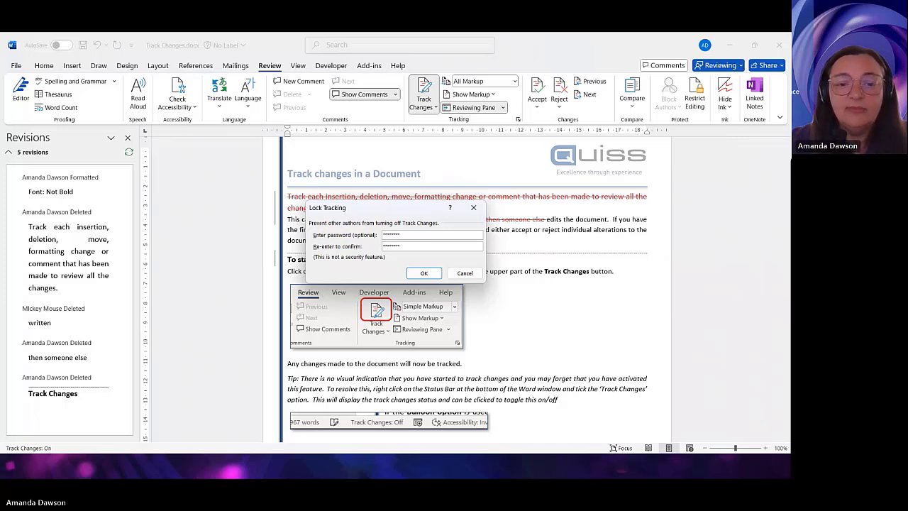
left_click(430, 273)
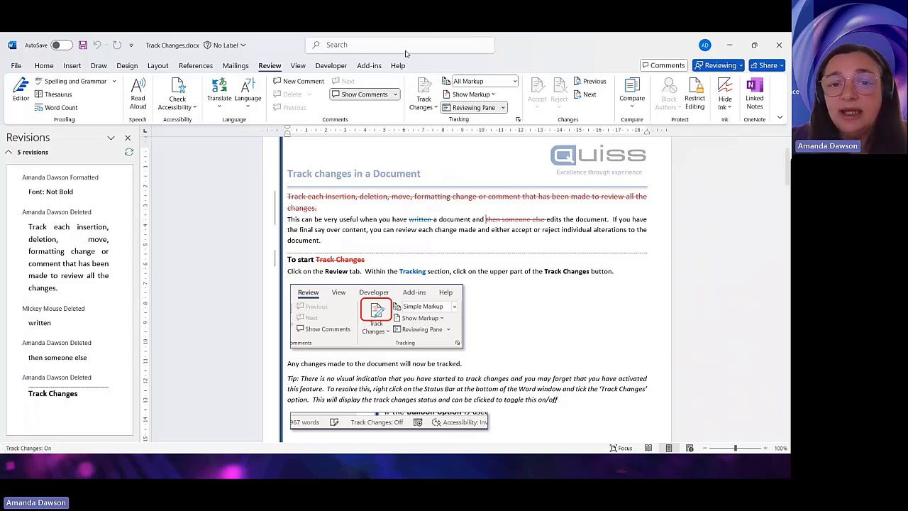
left_click(441, 245)
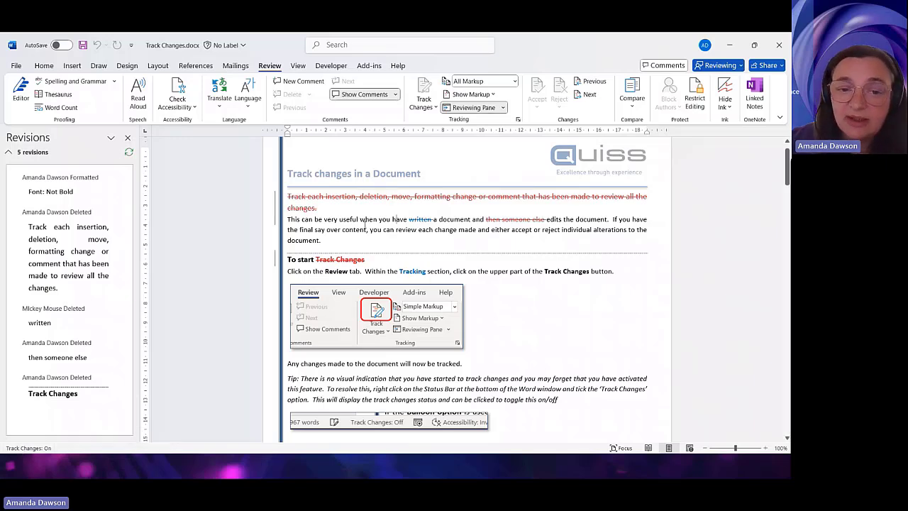
left_click_drag(327, 230, 366, 230)
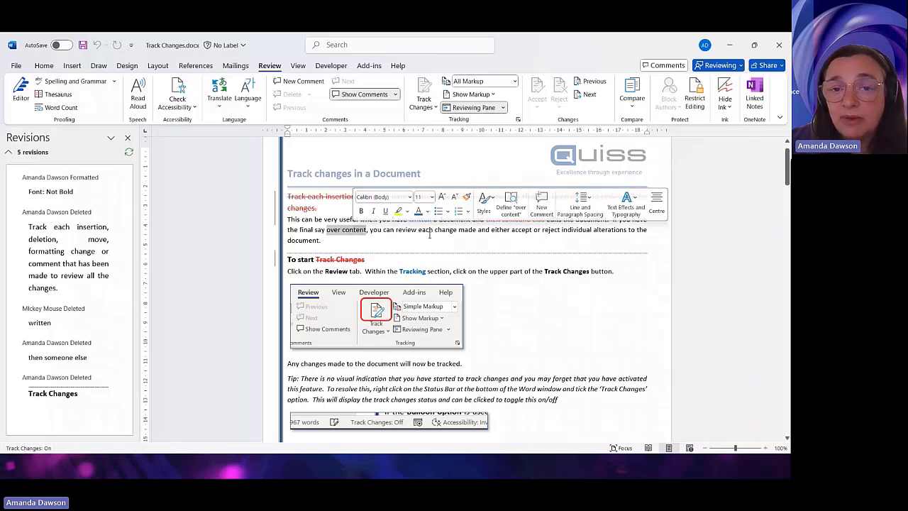
left_click(426, 259)
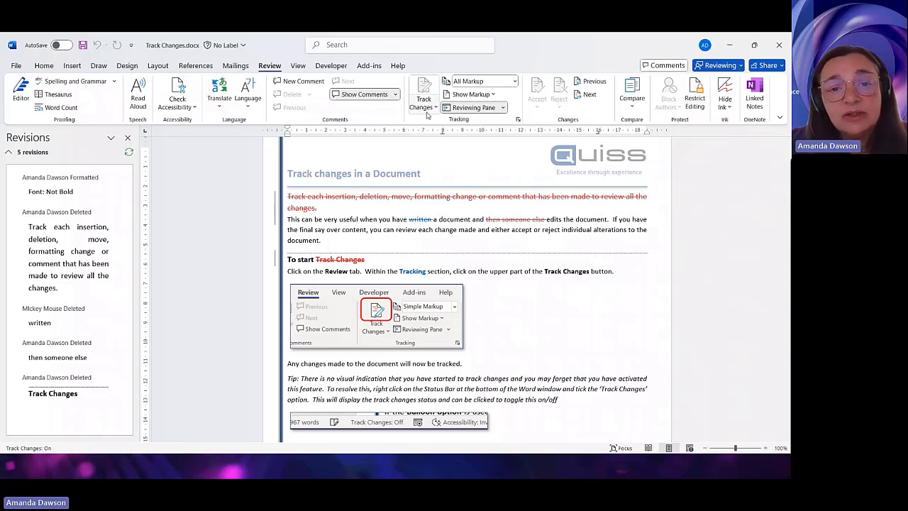
Unlock tracking by entering the lock password.
left_click(428, 109)
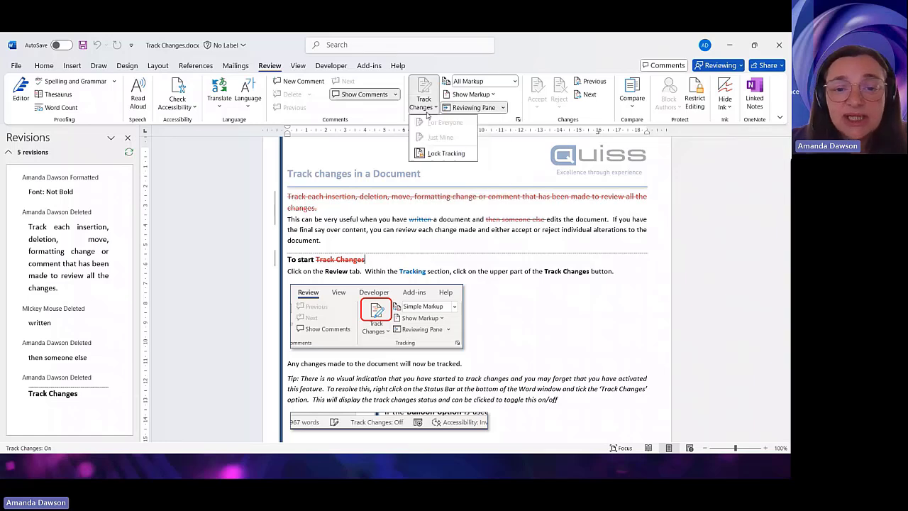
left_click(438, 154)
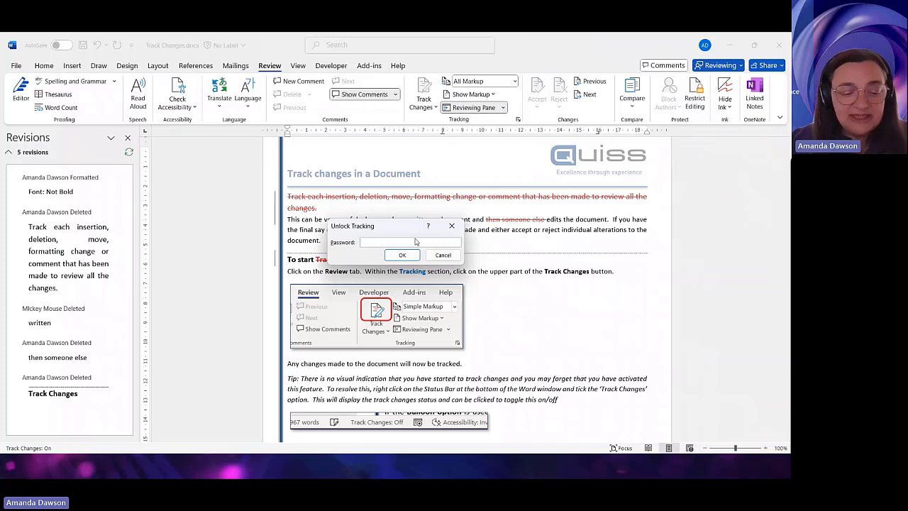
type("******")
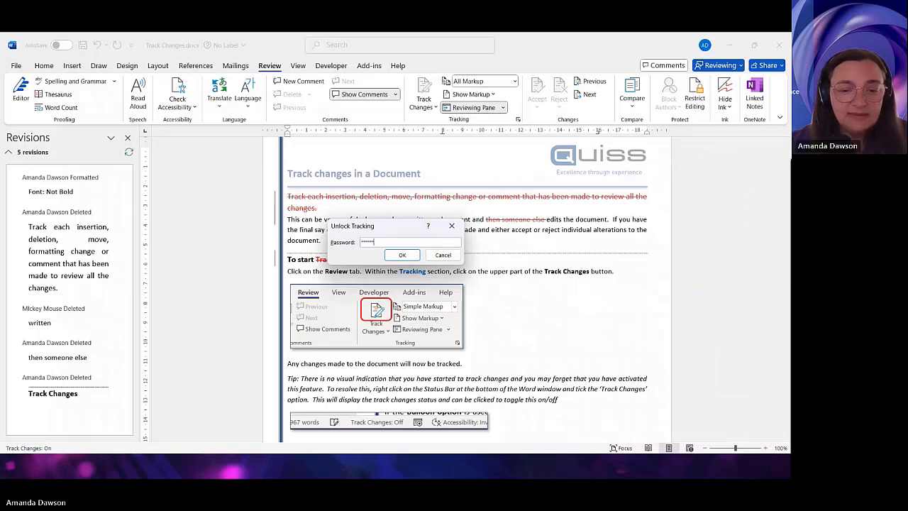
key("Return")
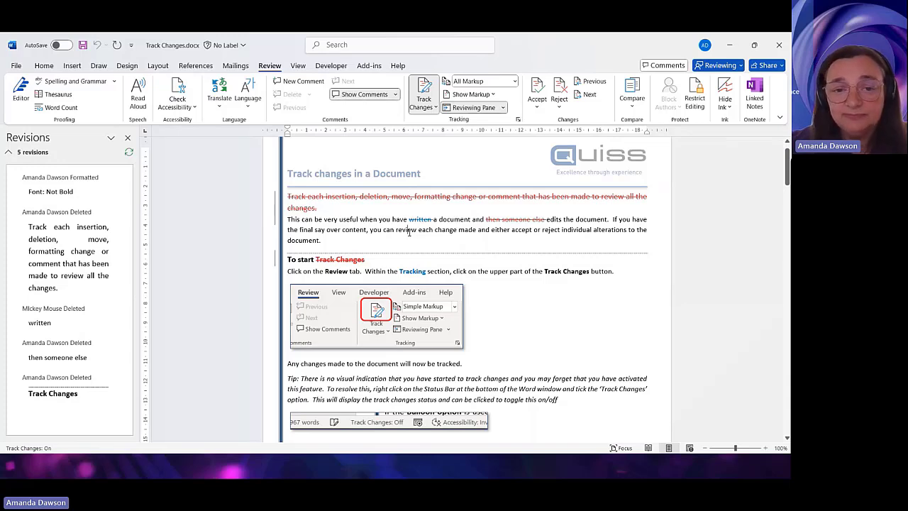
Accept all tracked changes in the document and turn Track Changes off.
left_click(540, 108)
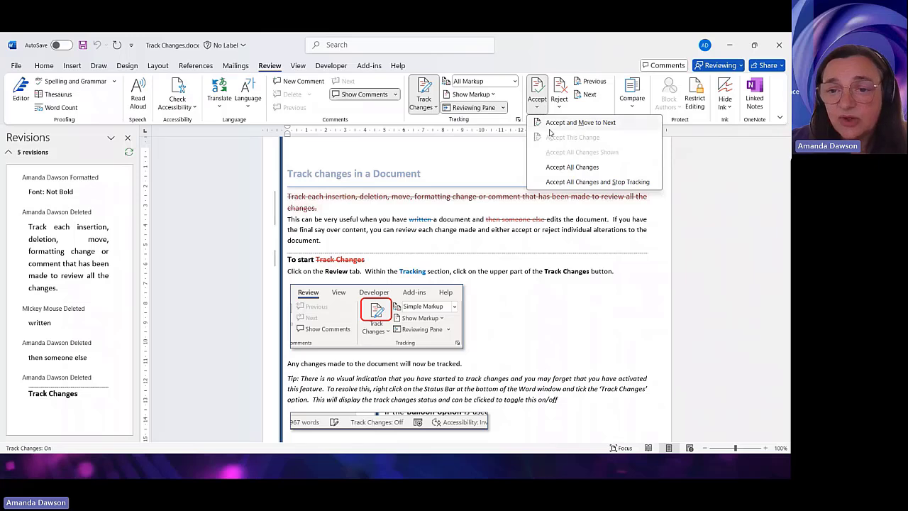
left_click(568, 168)
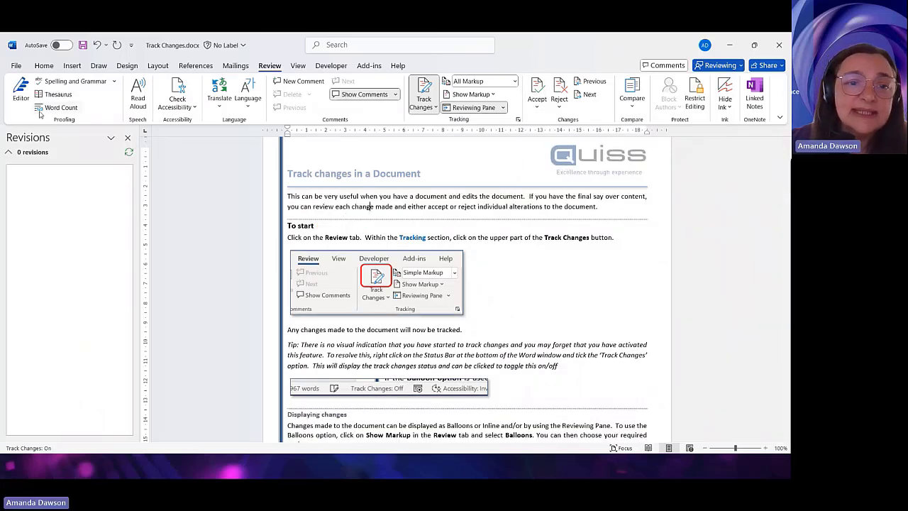
left_click(424, 94)
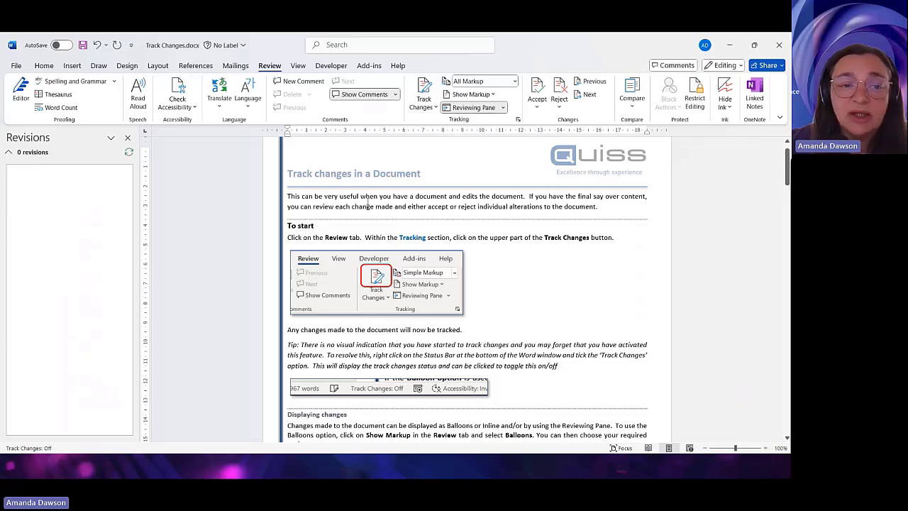
Save a copy of the document as Track Changes v2.docx in the Track Changes folder.
left_click(20, 69)
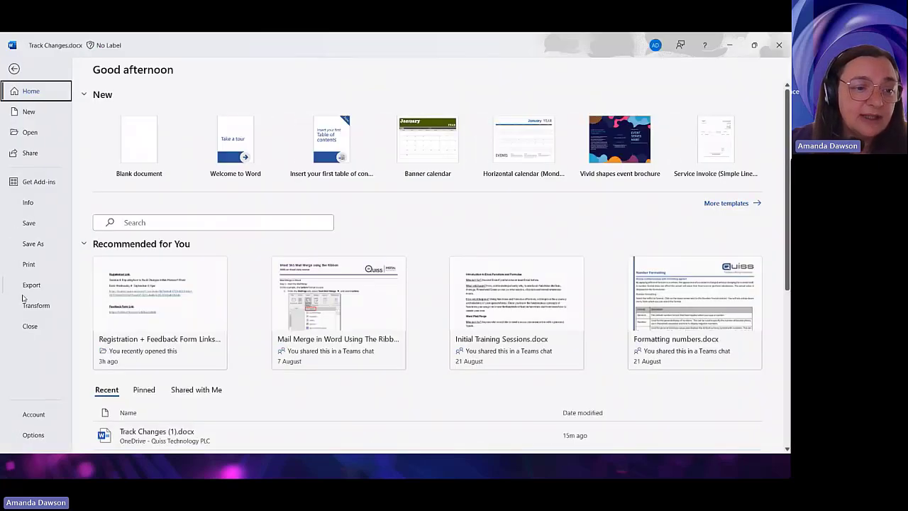
left_click(33, 248)
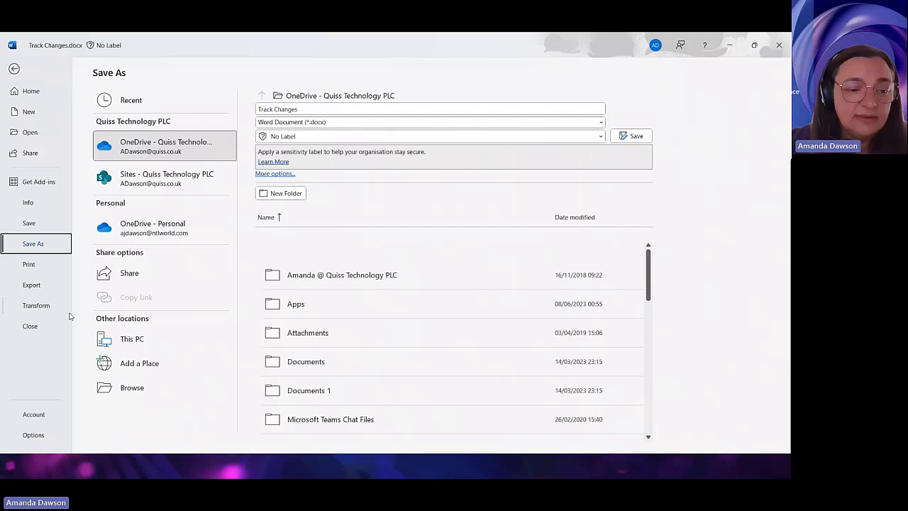
left_click(142, 389)
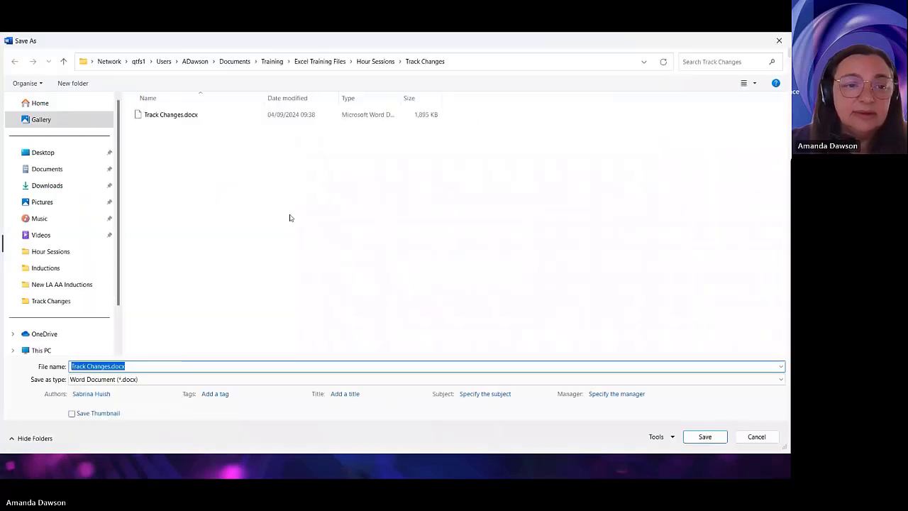
left_click(111, 367)
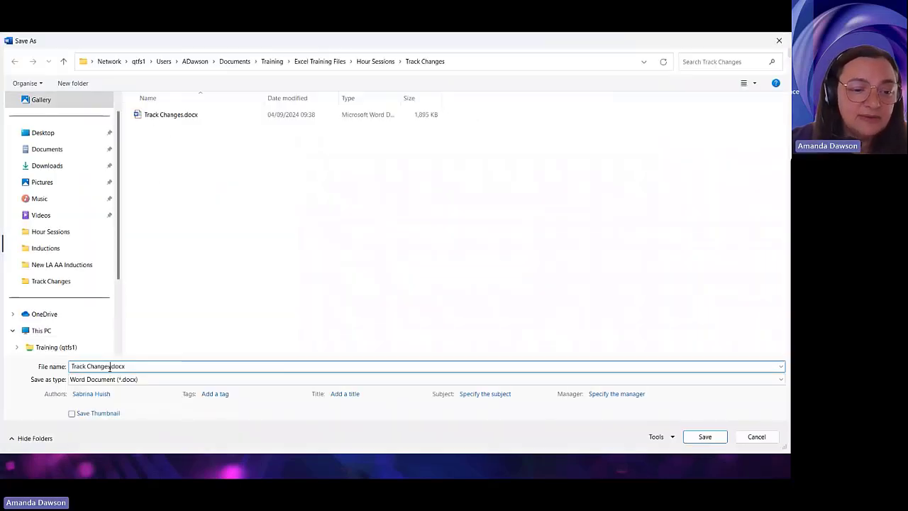
type("v2")
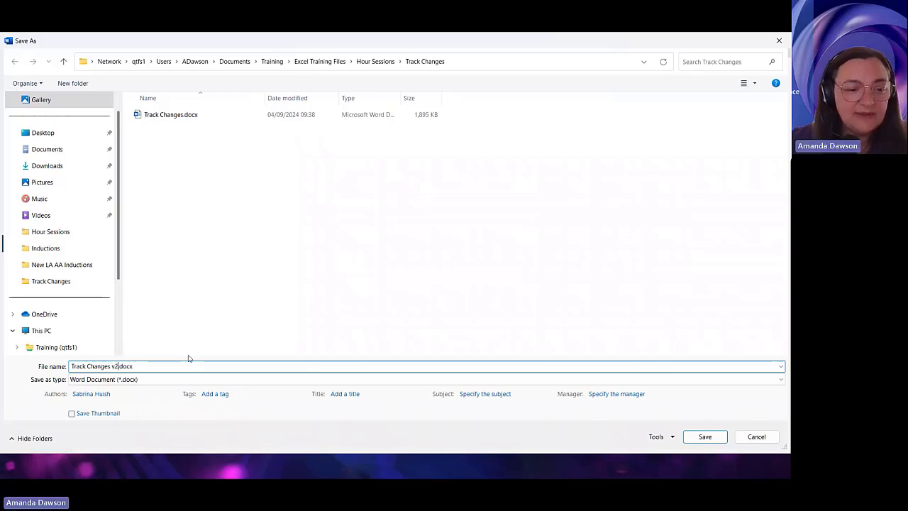
left_click(710, 436)
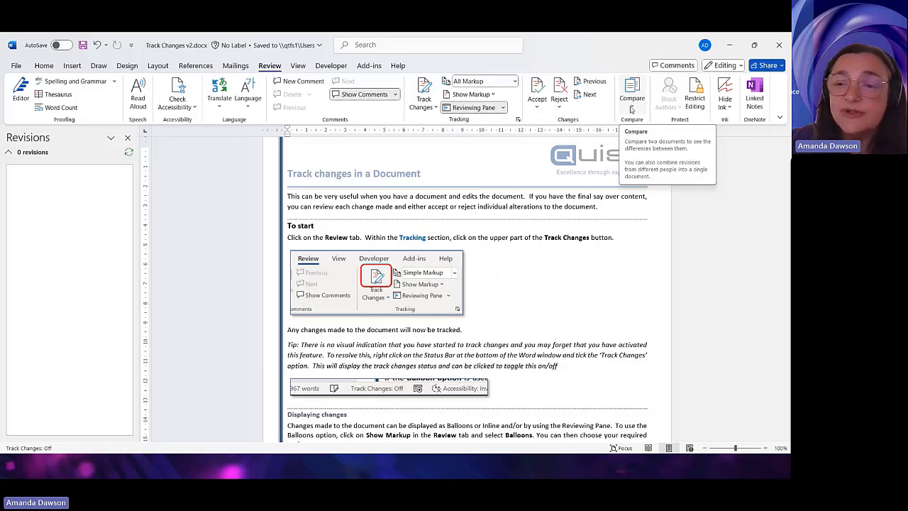
Start a comparison of two document versions and choose Track Changes.docx as the original document.
left_click(632, 107)
left_click(659, 124)
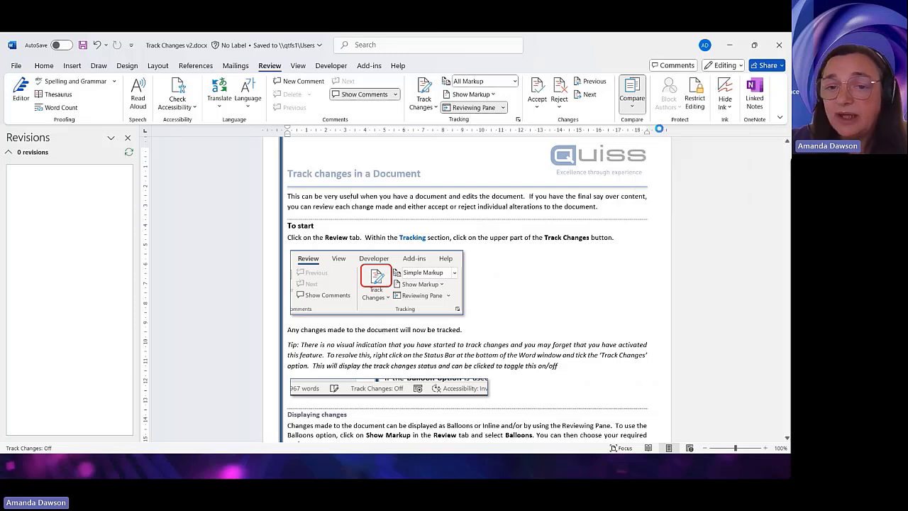
left_click(367, 226)
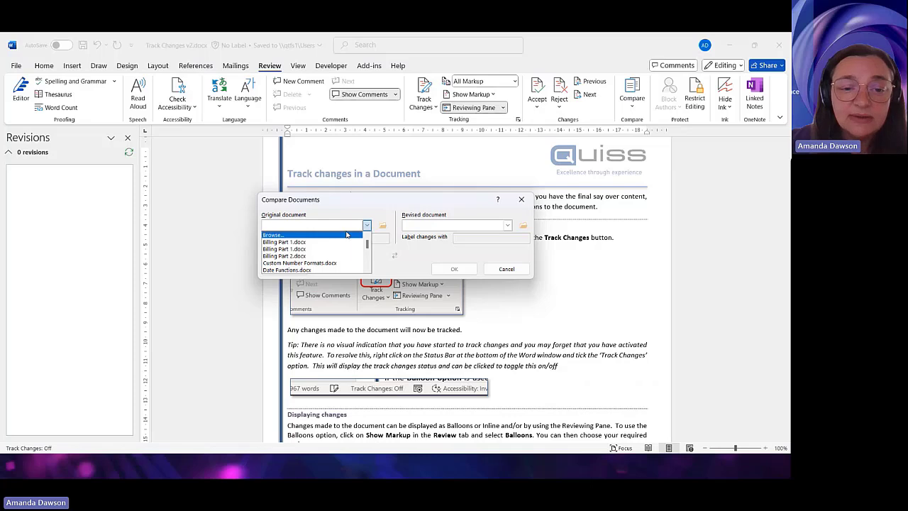
left_click(346, 234)
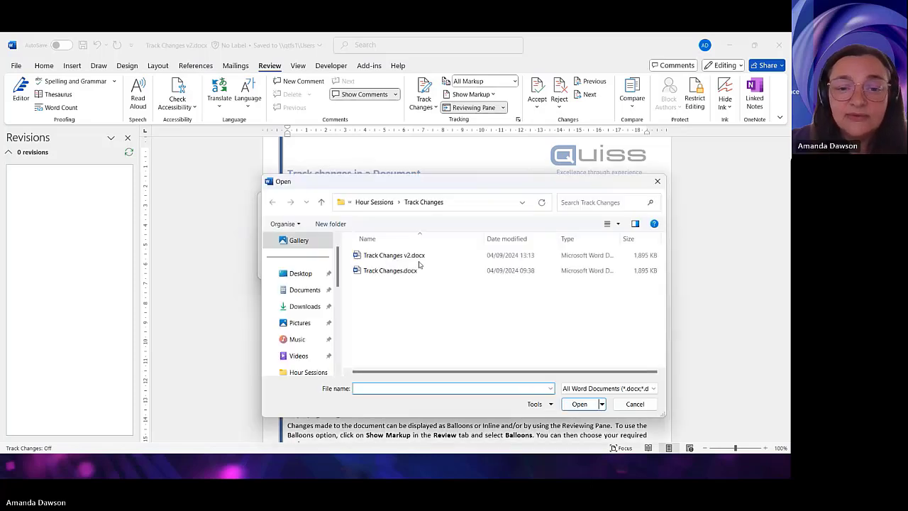
left_click(404, 271)
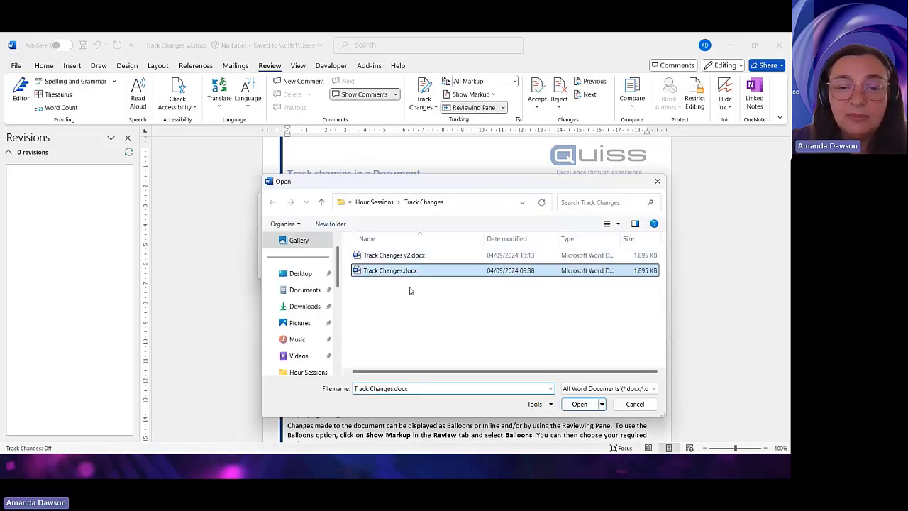
left_click(580, 403)
Choose Track Changes v2.docx as the revised document for the comparison.
left_click(507, 225)
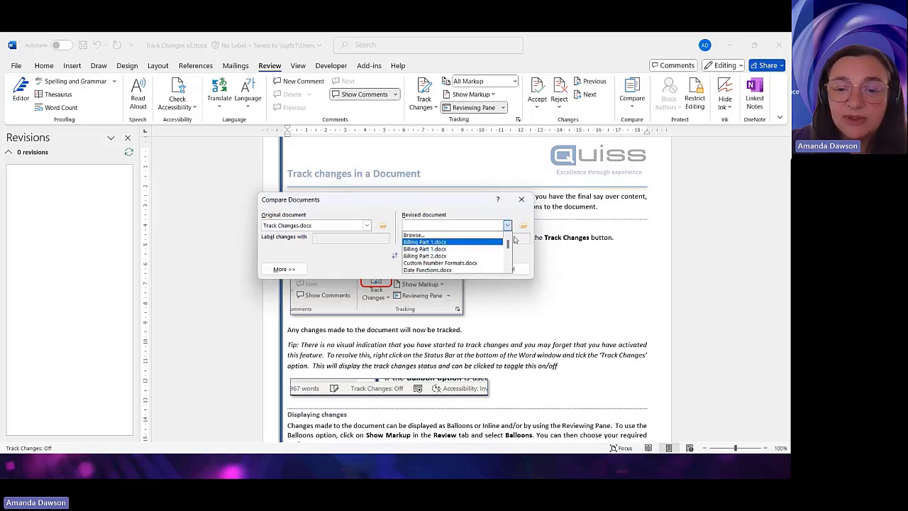
left_click(490, 234)
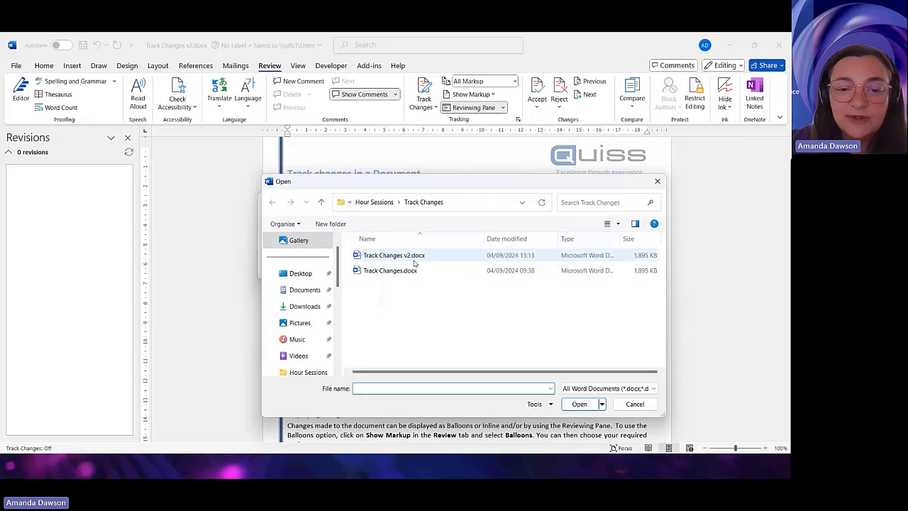
left_click(415, 256)
left_click(580, 404)
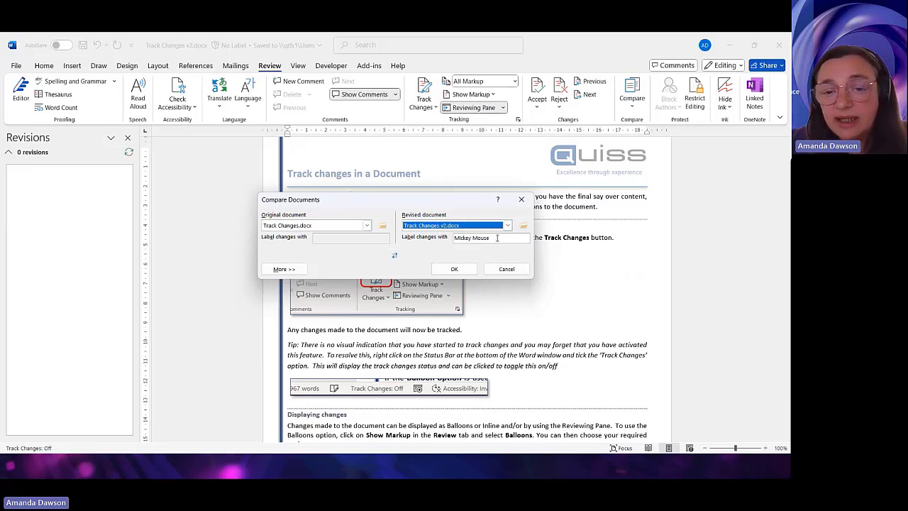
Label the revised document's changes with the reviewer's first name and run the comparison.
key("Tab")
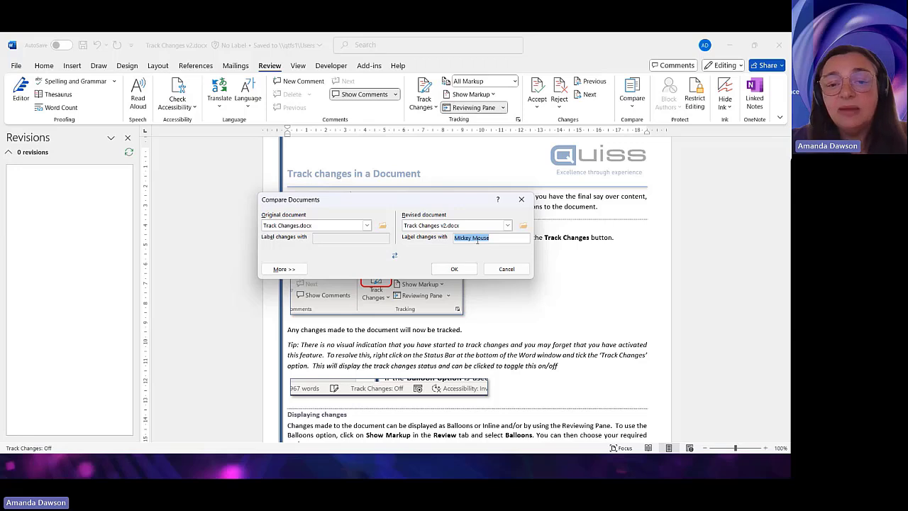
type("Amanda")
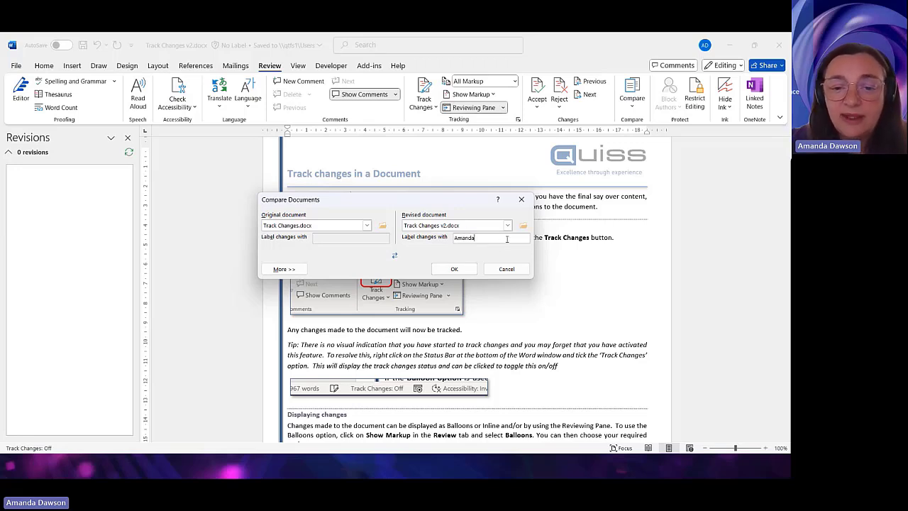
left_click(455, 269)
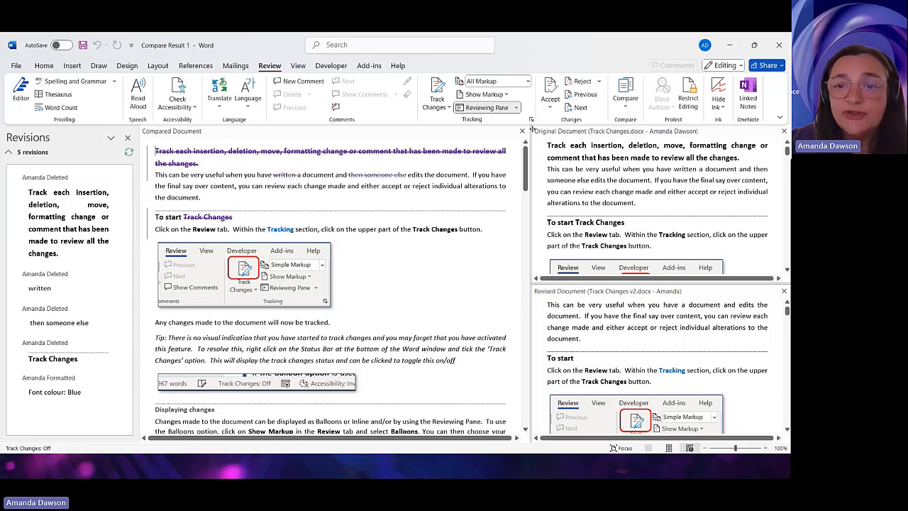
Step through the revisions in the compared document one after another, from the deleted opening paragraph onwards.
left_click(581, 108)
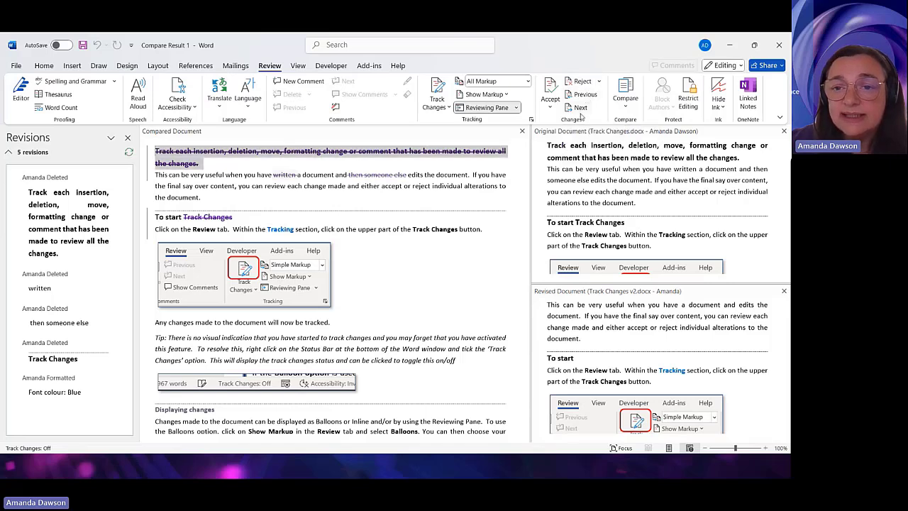
left_click(580, 110)
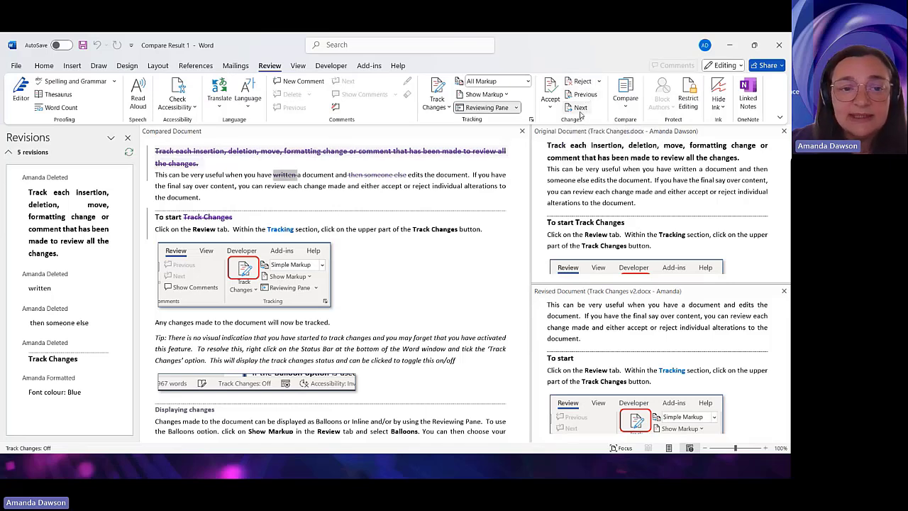
left_click(580, 108)
left_click(581, 108)
left_click(580, 108)
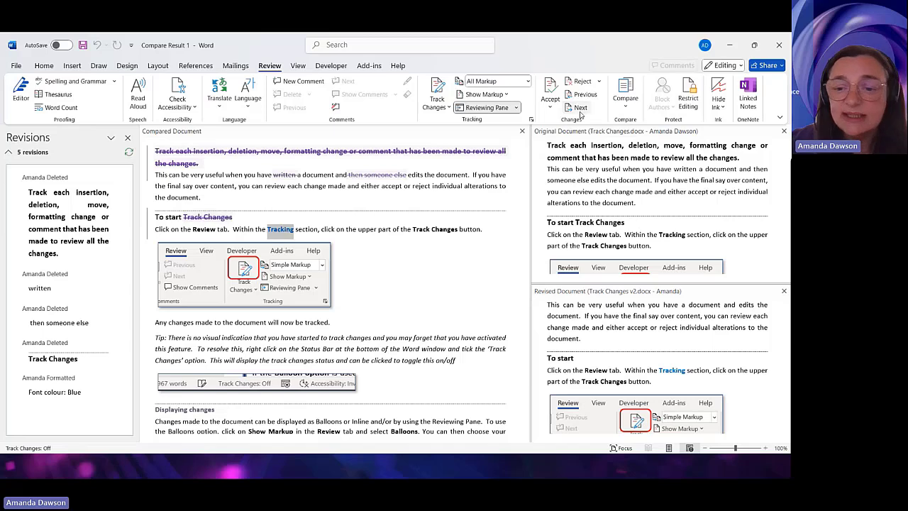
left_click(580, 108)
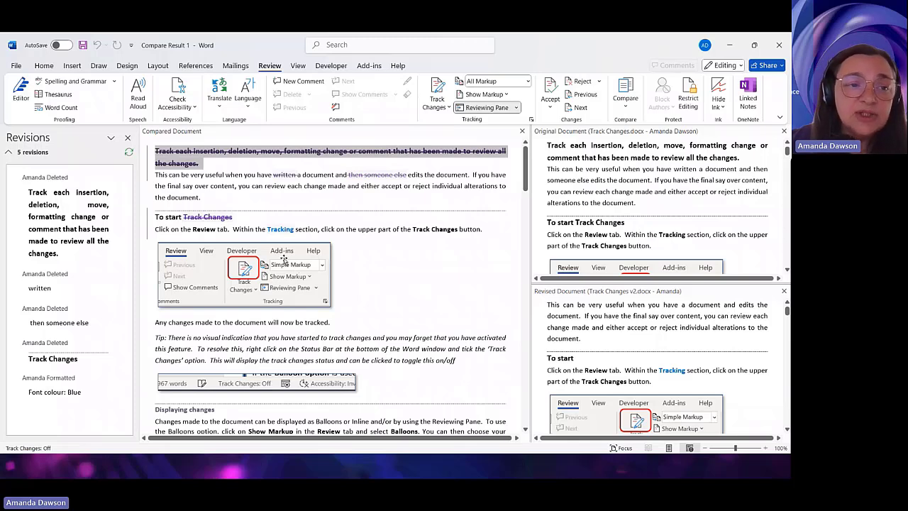
left_click(206, 197)
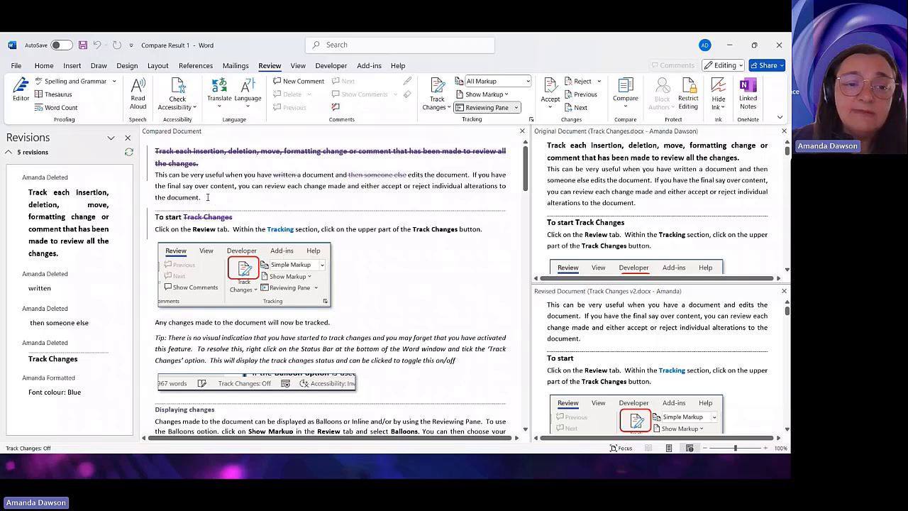
Look at the version history options in the comparison document's file information, and return to the document without enabling them.
left_click(16, 65)
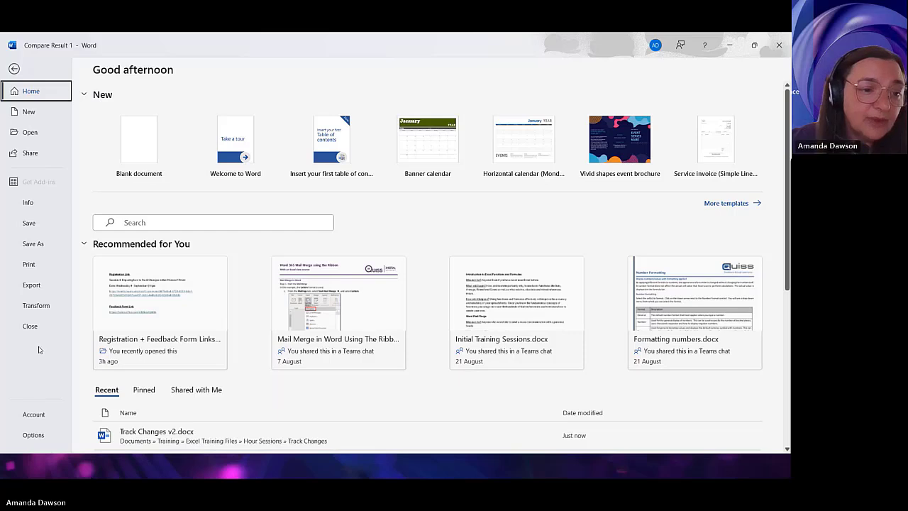
left_click(30, 205)
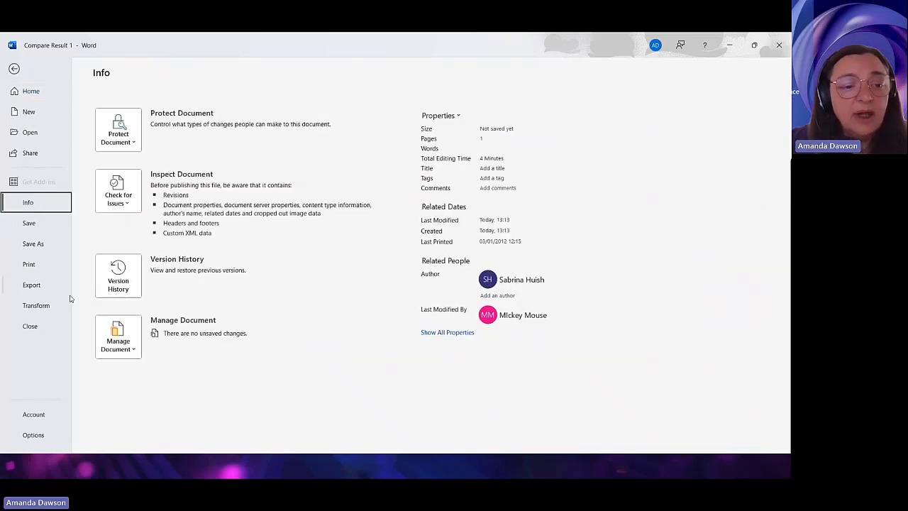
left_click(119, 283)
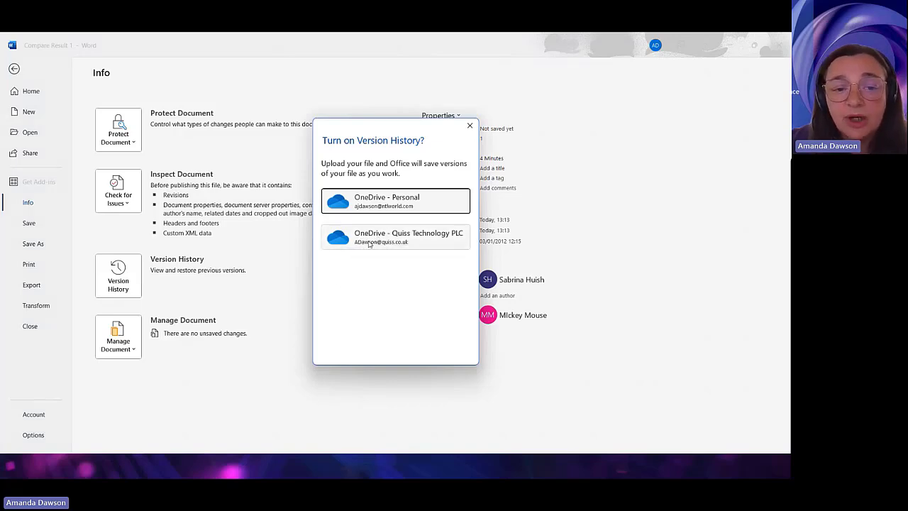
left_click(469, 126)
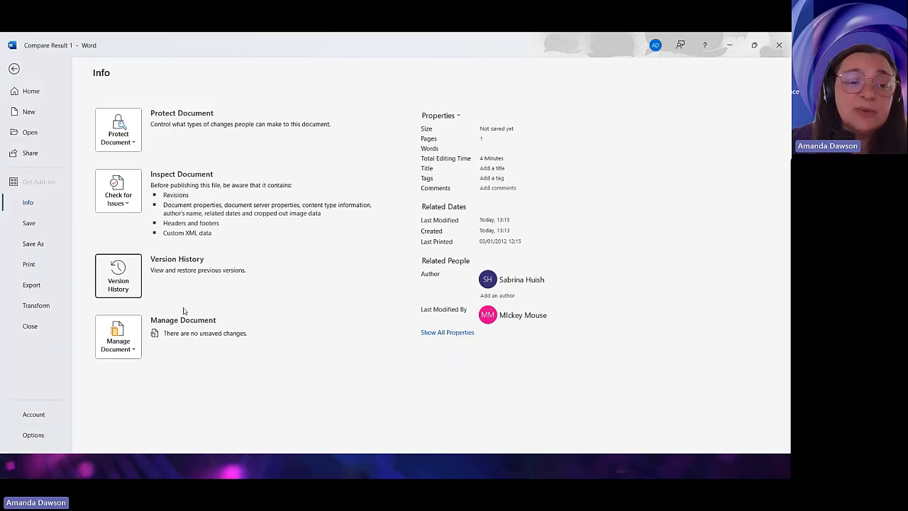
left_click(16, 68)
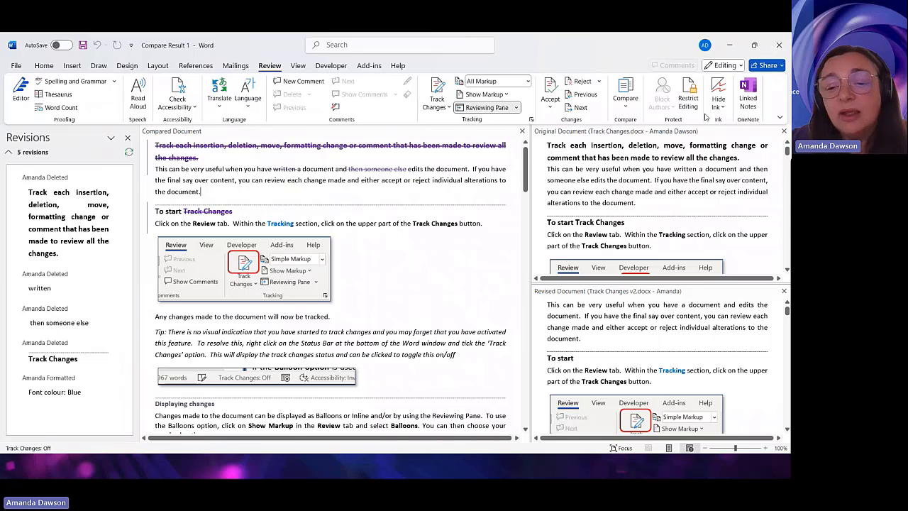
left_click(626, 98)
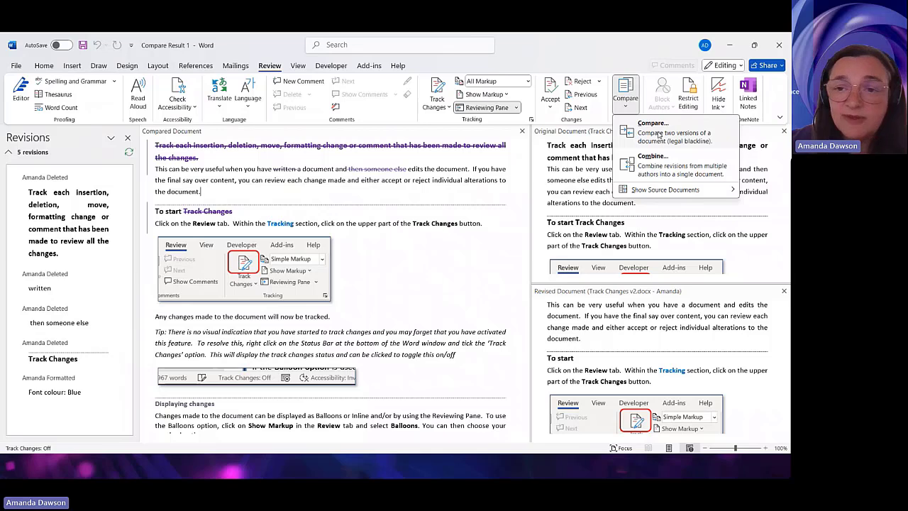
left_click(469, 237)
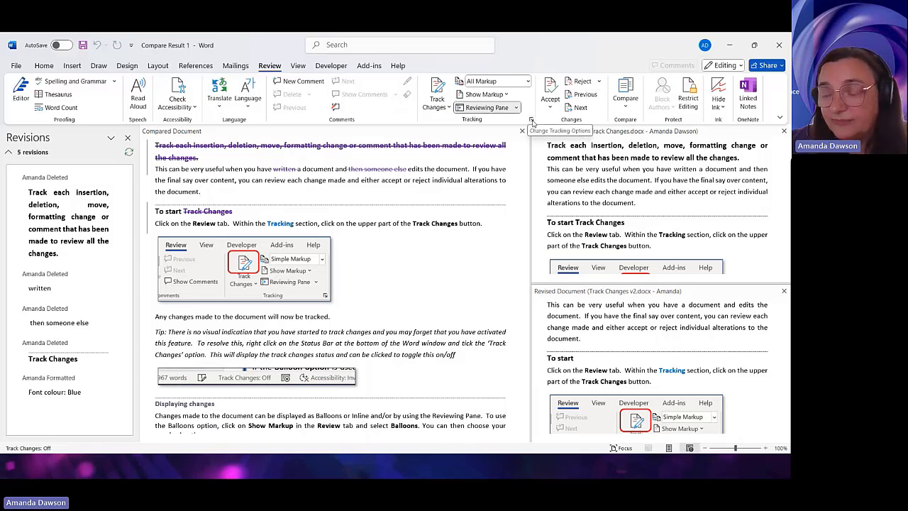
Open the Track Changes options and examine the balloon display choices and the user name settings without changing them.
left_click(532, 122)
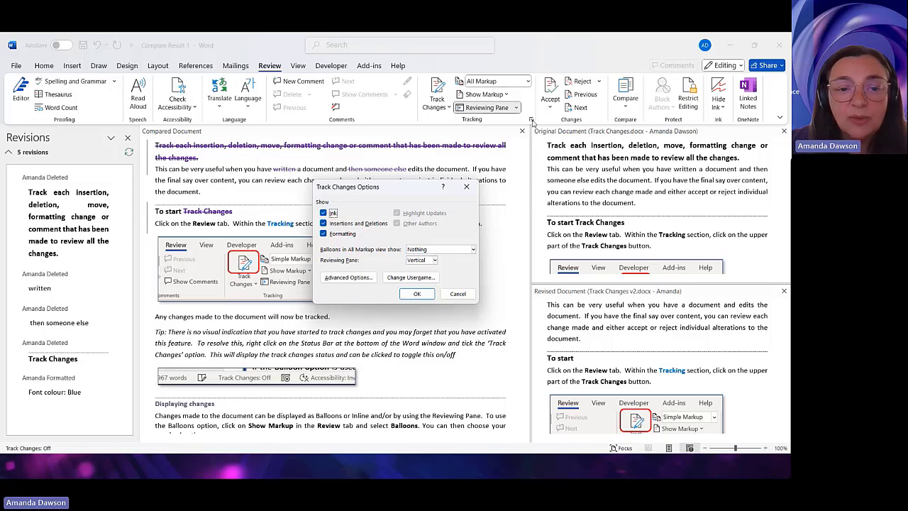
left_click_drag(394, 185, 388, 129)
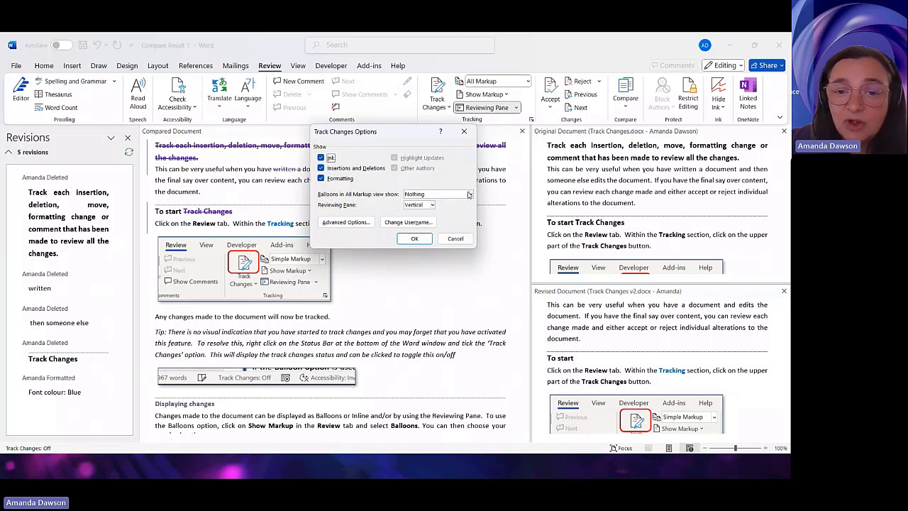
left_click(469, 194)
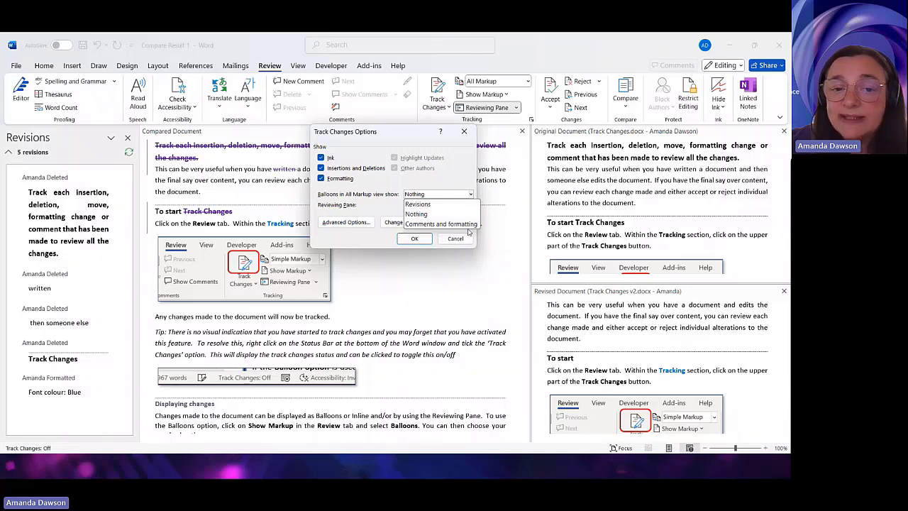
left_click(381, 211)
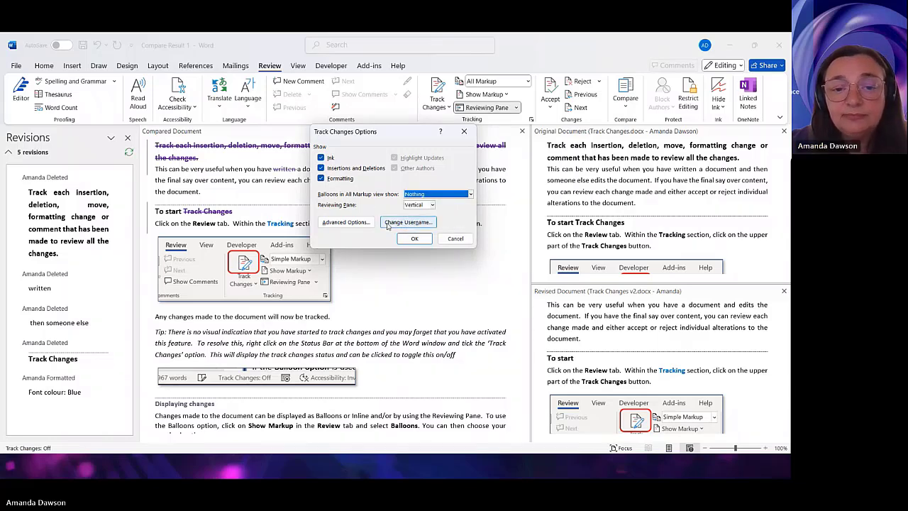
left_click(399, 224)
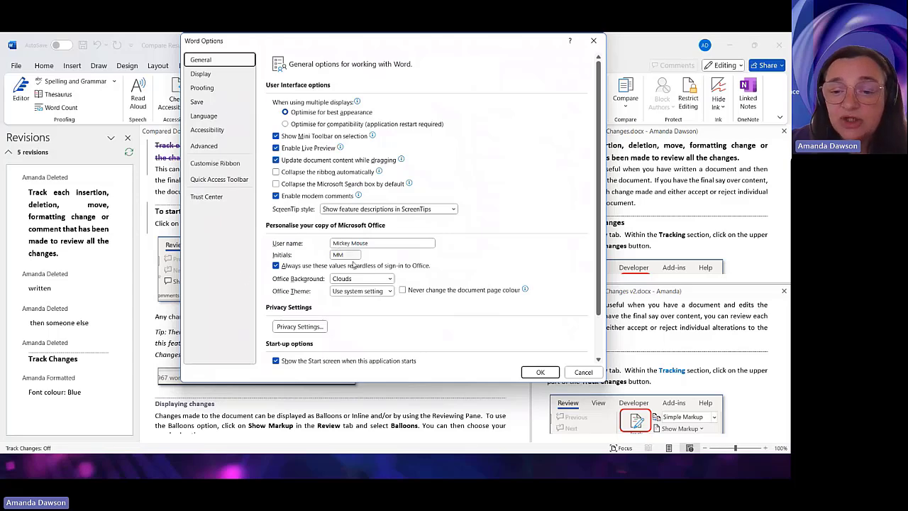
left_click(585, 373)
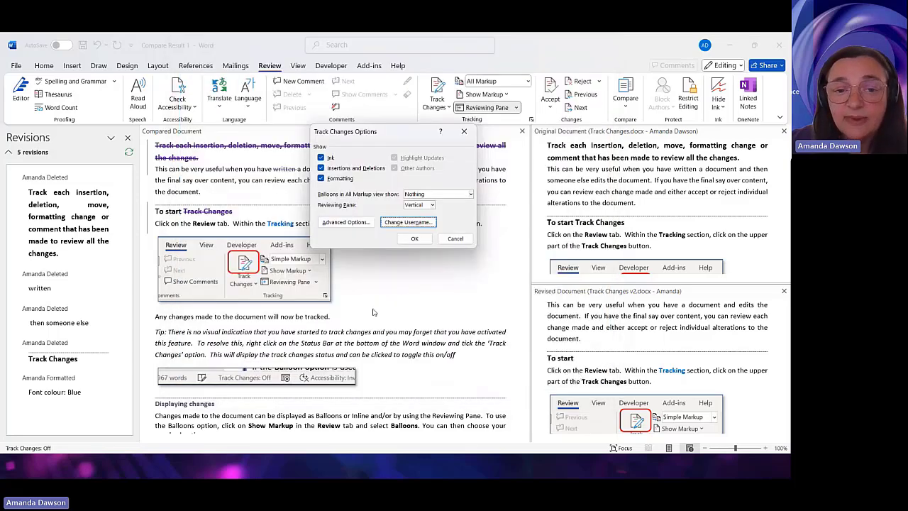
Open the advanced Track Changes options and examine the insertion colour, deletion mark-up and changed-line border choices without changing them.
left_click(347, 223)
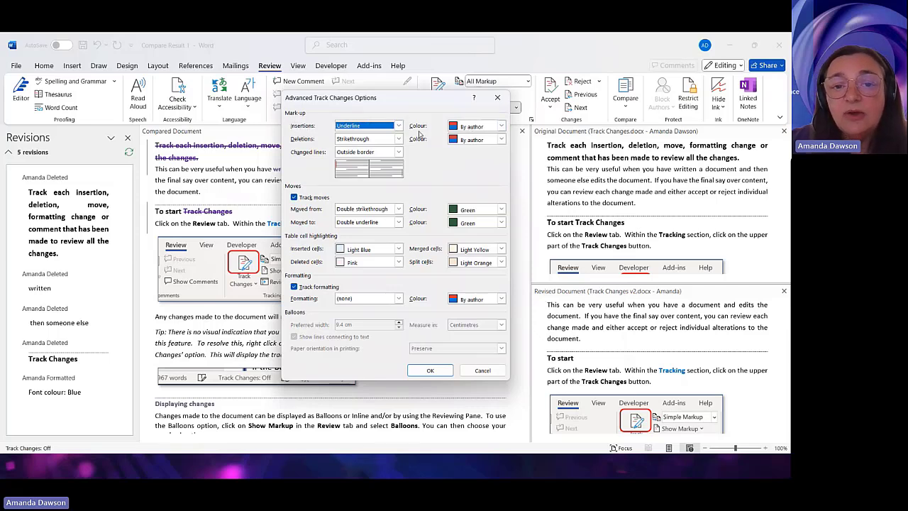
left_click(501, 125)
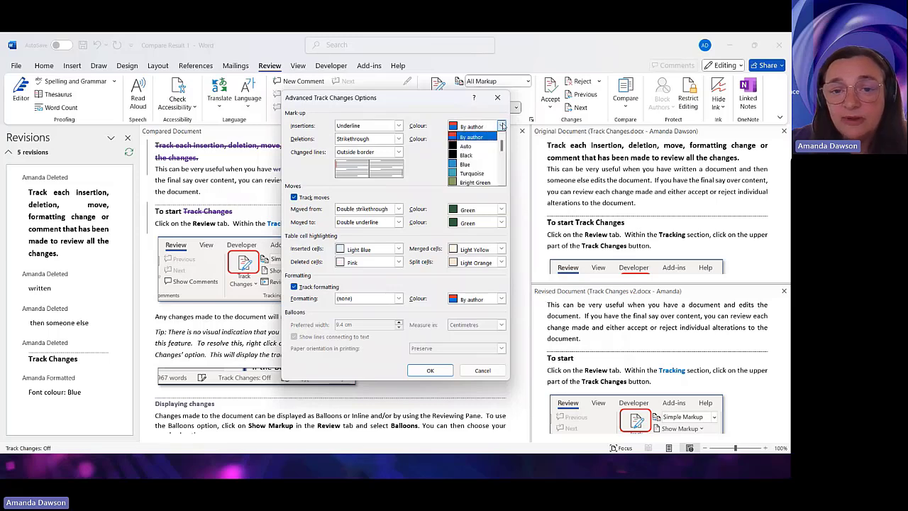
scroll(502, 144, "down", 1)
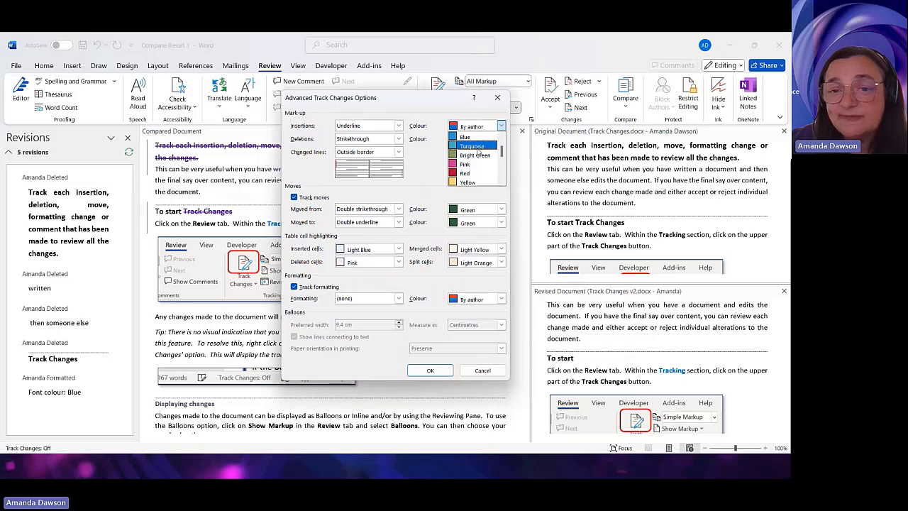
scroll(501, 151, "up", 1)
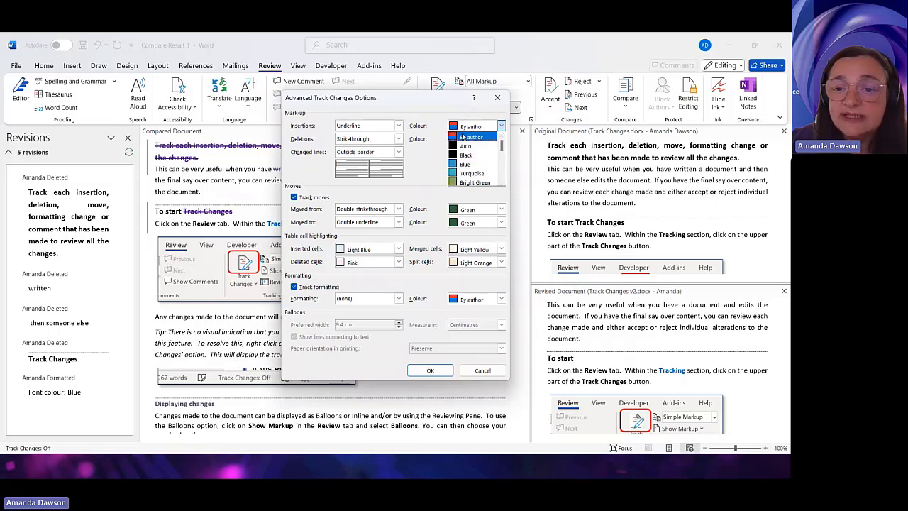
left_click(430, 169)
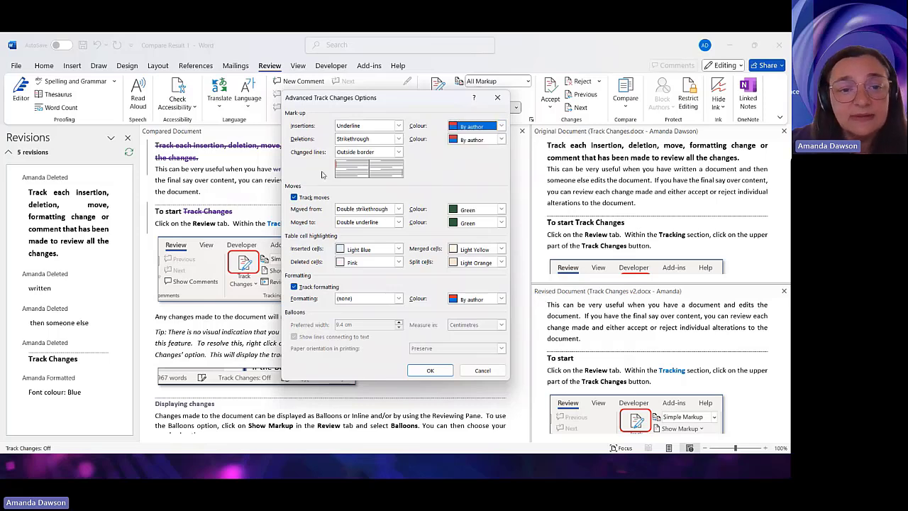
left_click(398, 140)
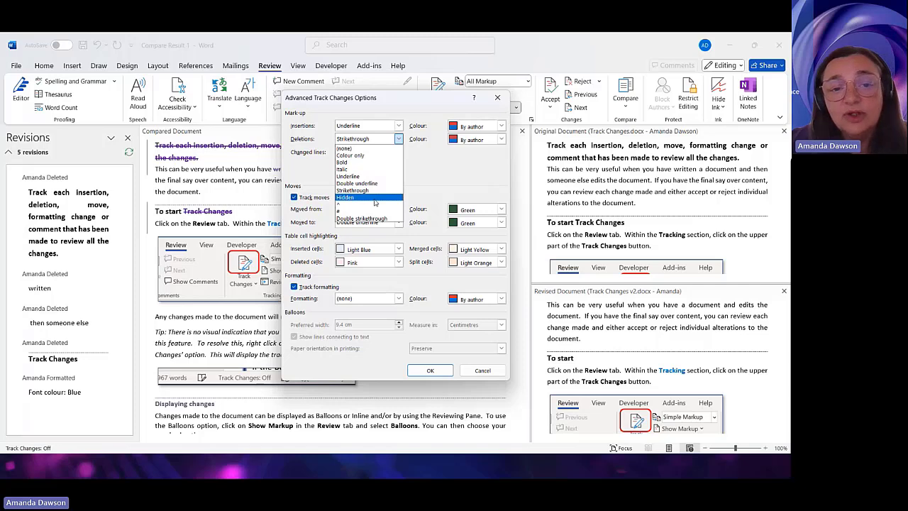
left_click(428, 162)
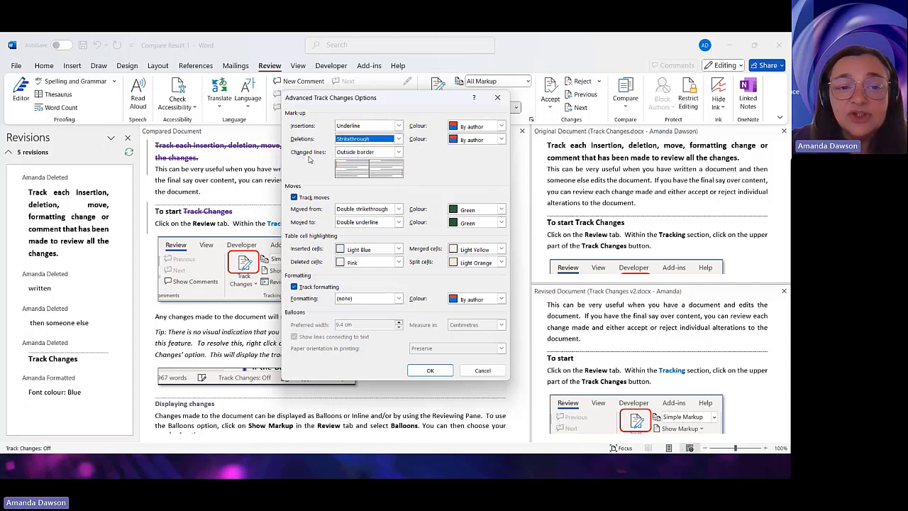
left_click(398, 153)
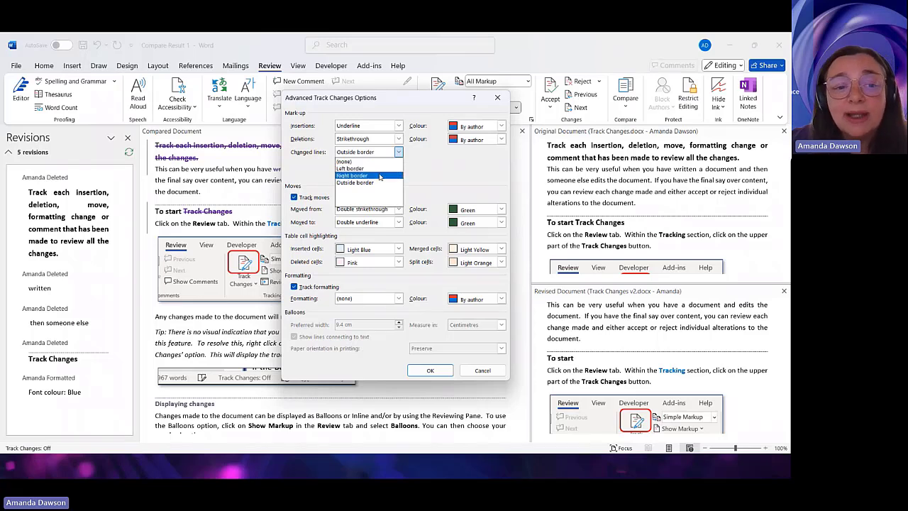
left_click(458, 177)
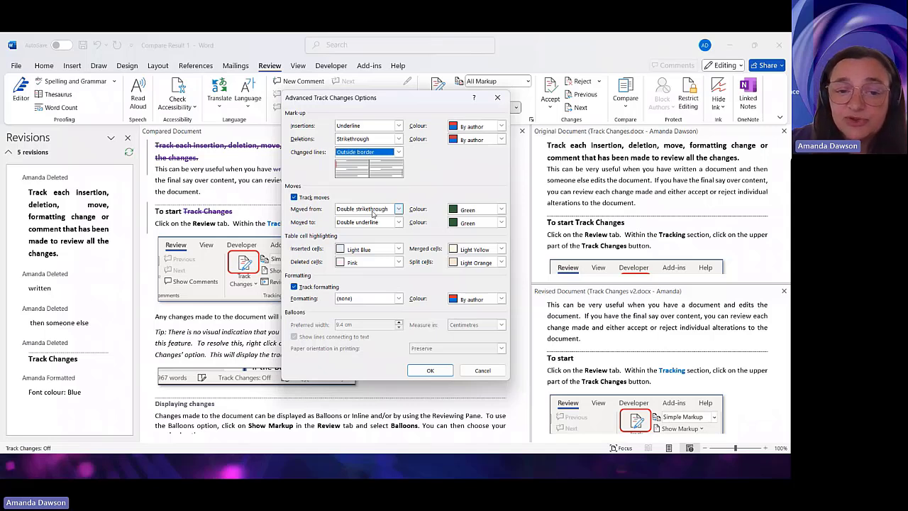
Examine the moved-text colour and formatting mark-up choices, and close the tracking options with the existing settings kept.
left_click(500, 210)
scroll(501, 245, "up", 3)
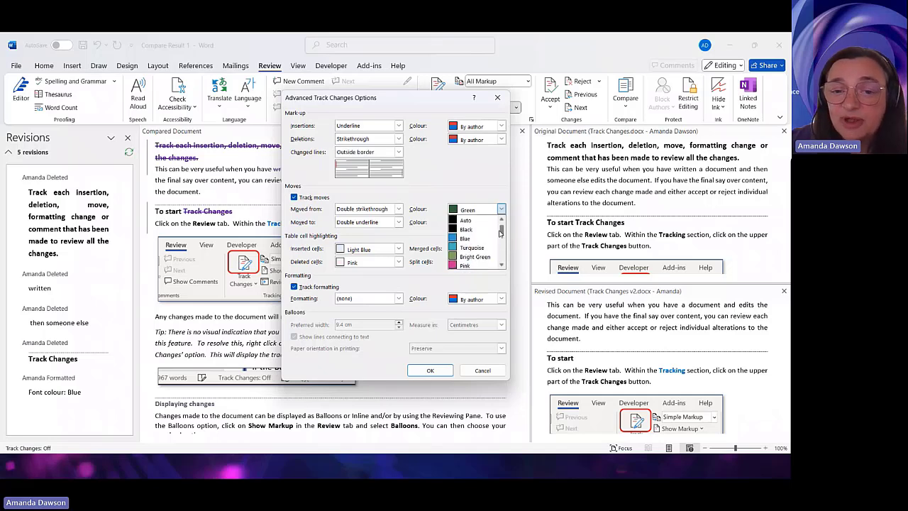
left_click(423, 201)
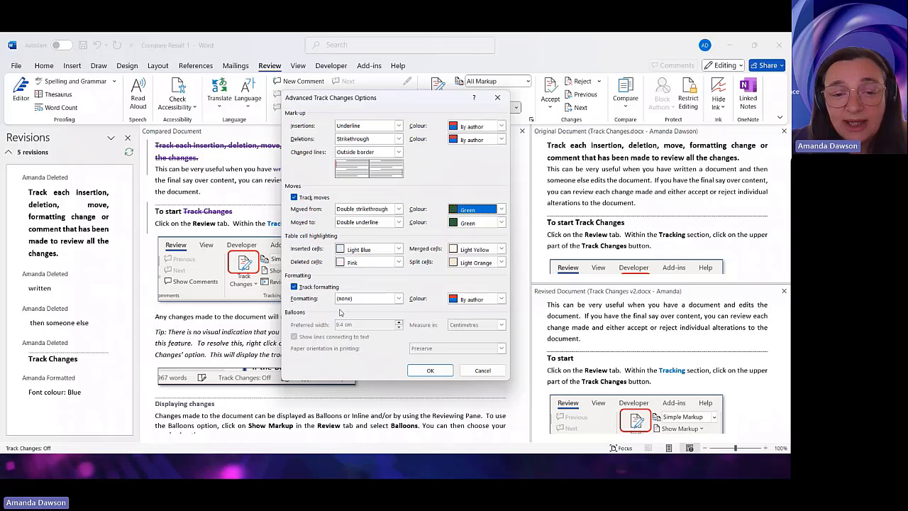
left_click(399, 299)
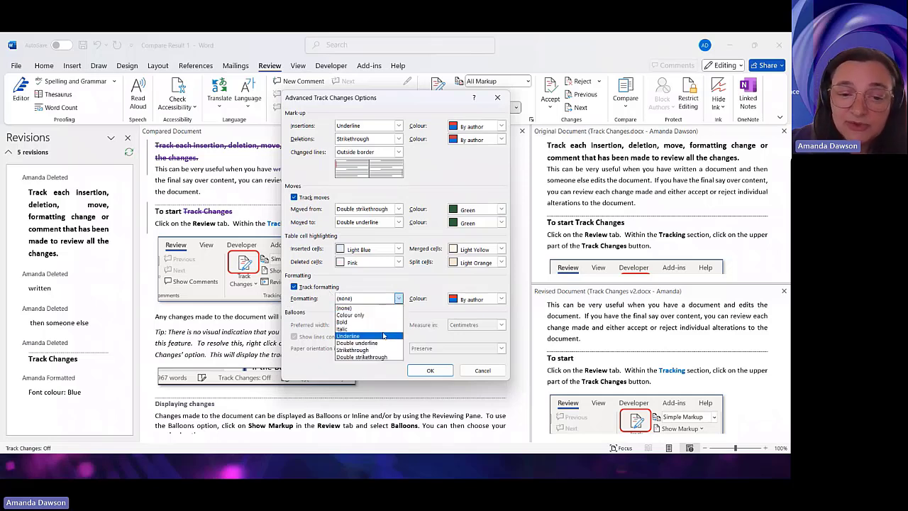
left_click(369, 308)
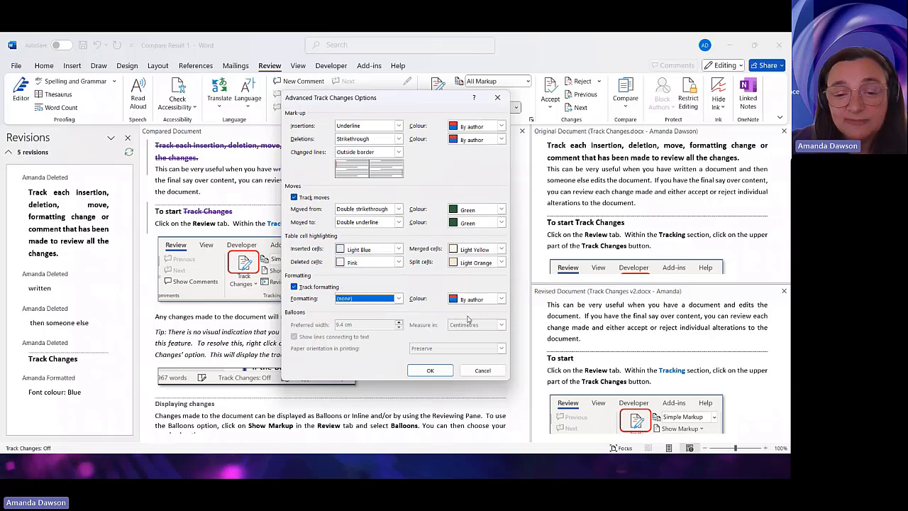
left_click(433, 371)
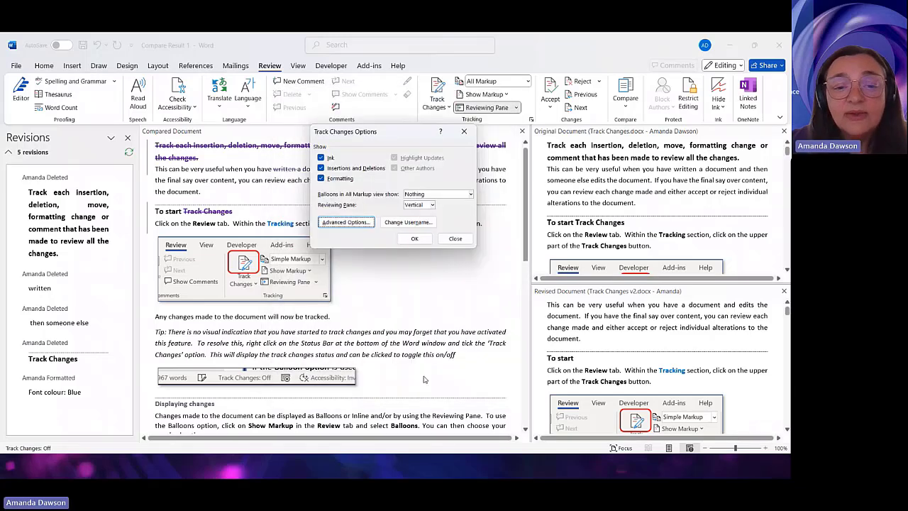
left_click(416, 239)
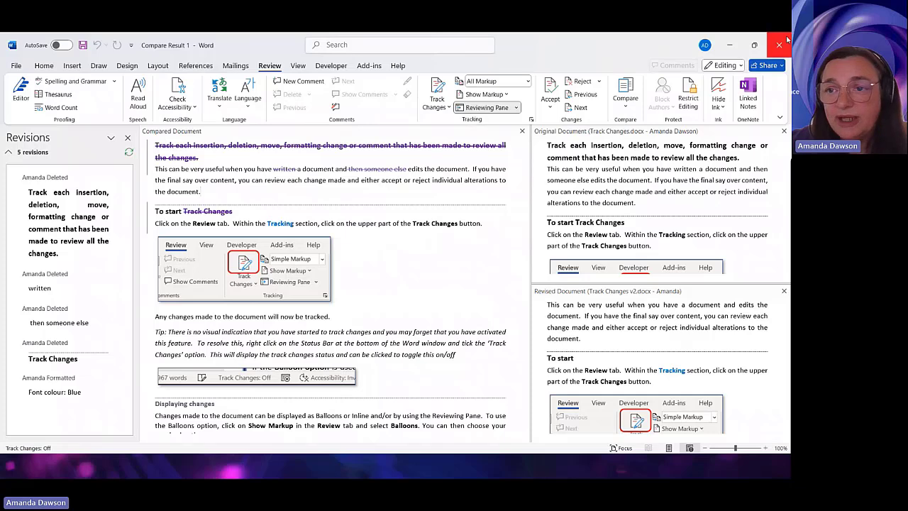
Switch to the original document Track Changes.docx and place the cursor in the paragraph below its bold opening sentence.
left_click(729, 48)
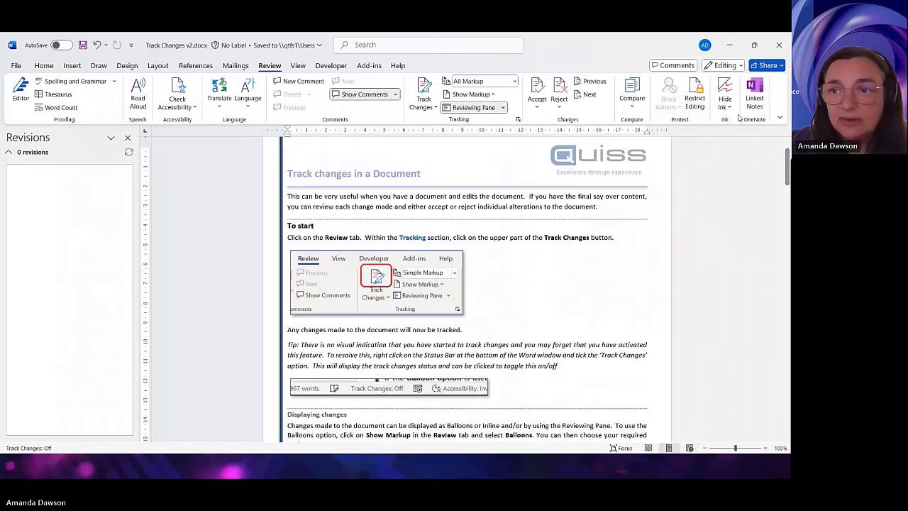
left_click(731, 48)
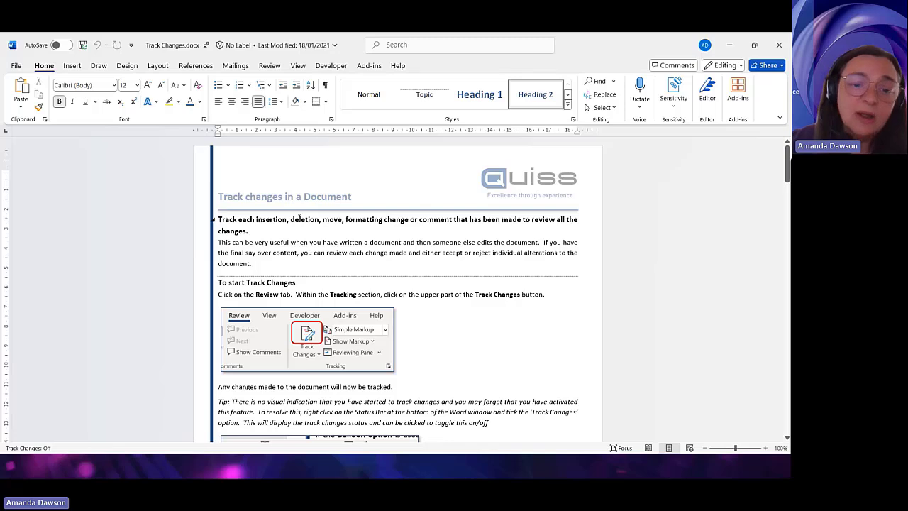
left_click(308, 242)
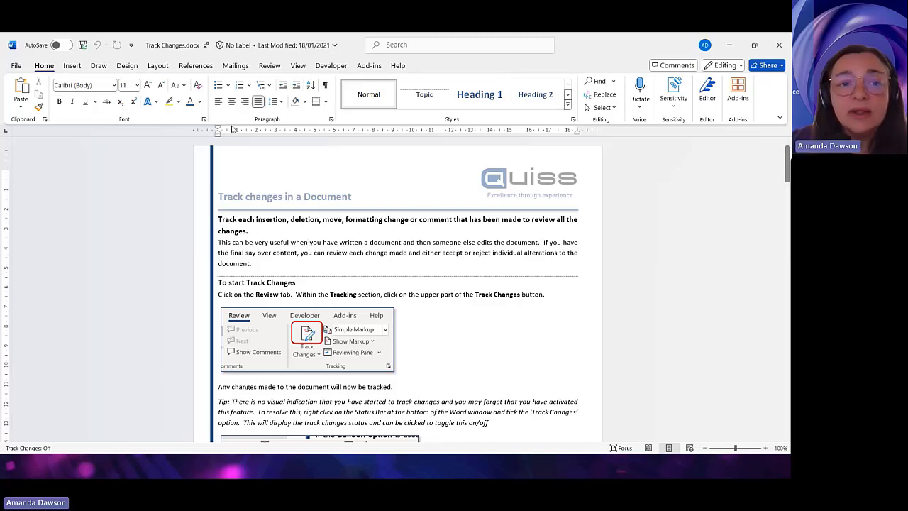
Turn on Track Changes and delete ", deletion, move, formatting" from the bold opening sentence.
left_click(268, 66)
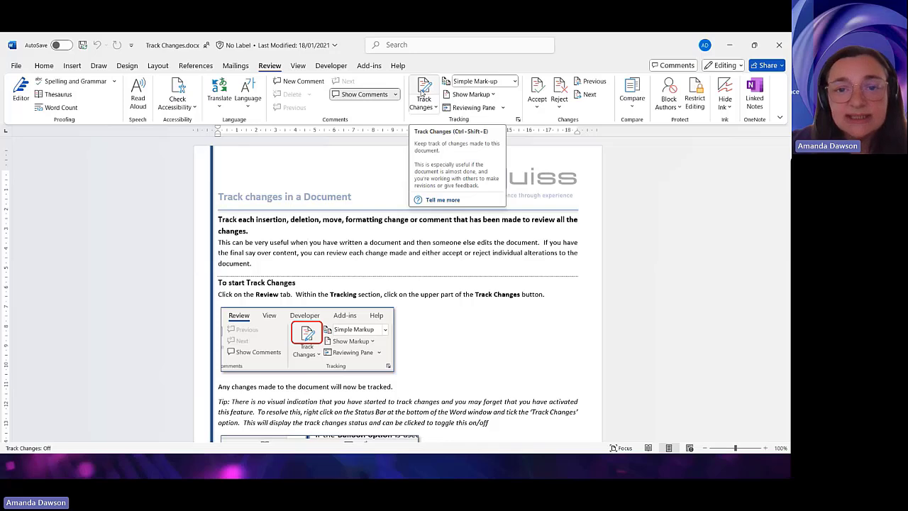
left_click(423, 88)
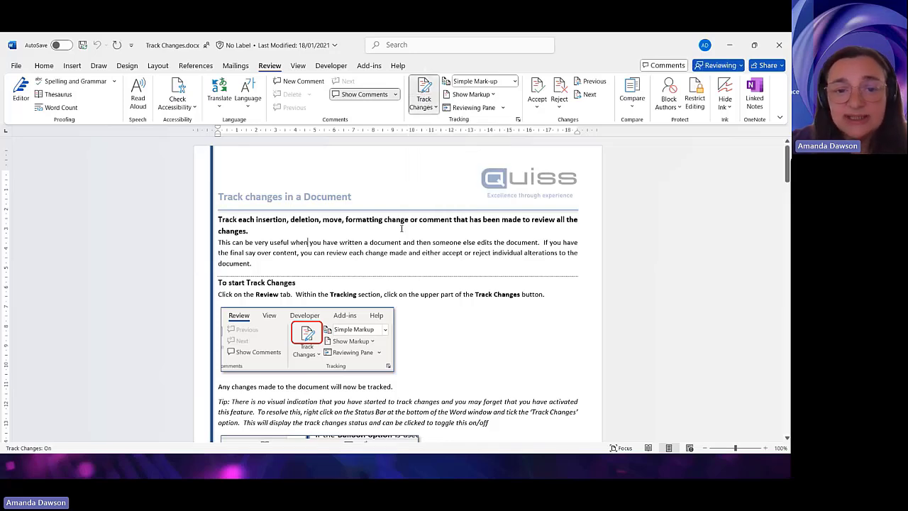
left_click_drag(287, 220, 347, 221)
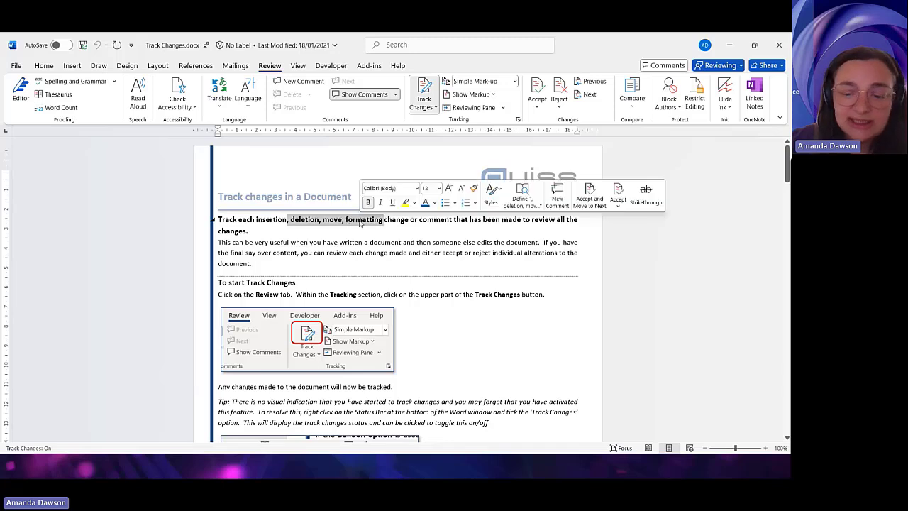
key("Delete")
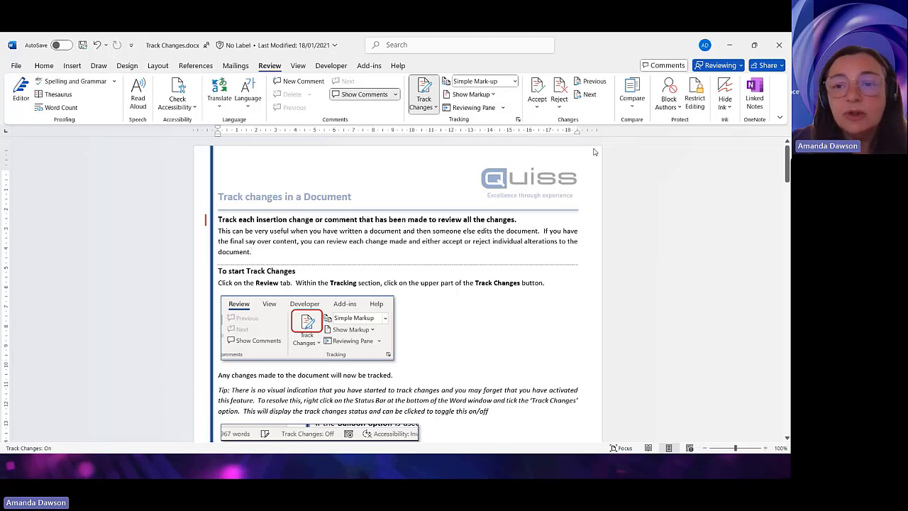
Look at the available Compare options and the document's version history, and close the read-only version window.
left_click(631, 107)
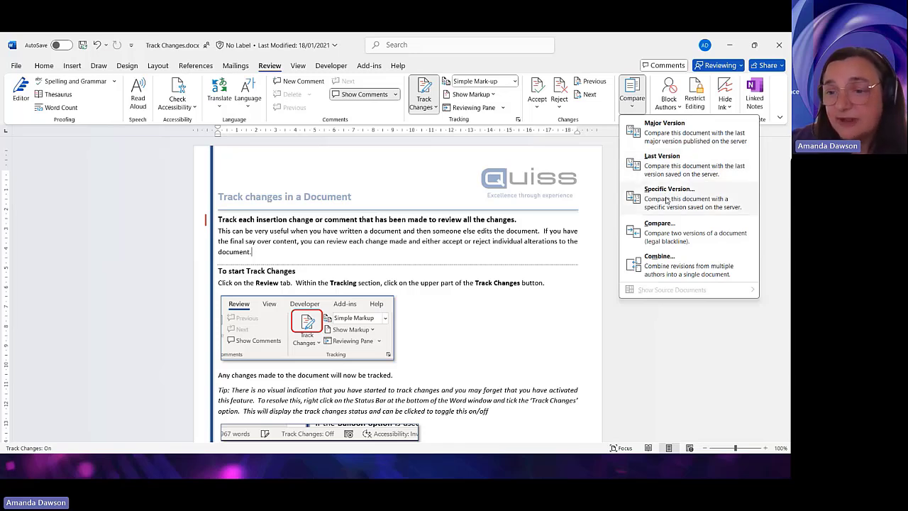
left_click(435, 216)
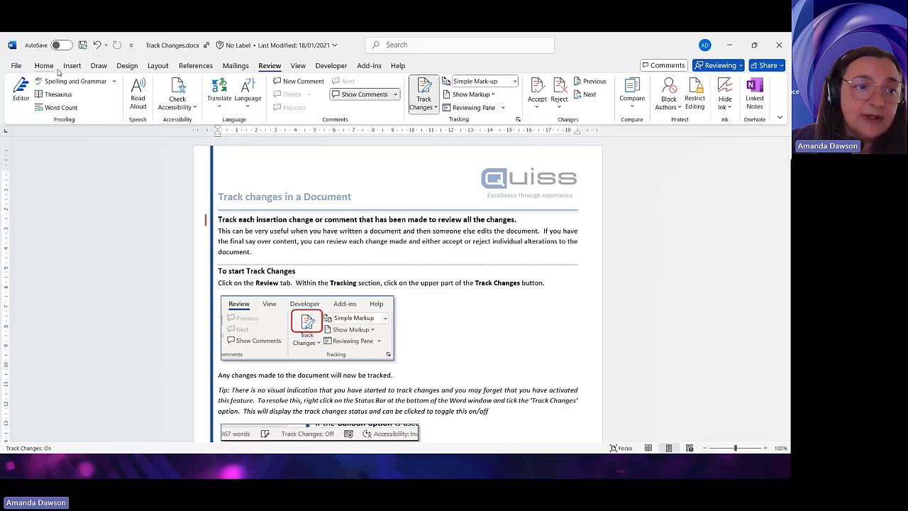
left_click(12, 68)
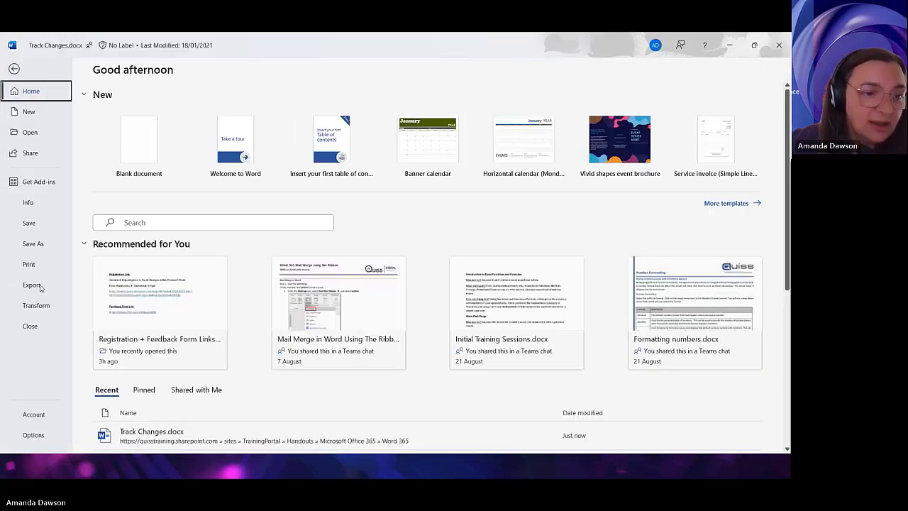
left_click(47, 206)
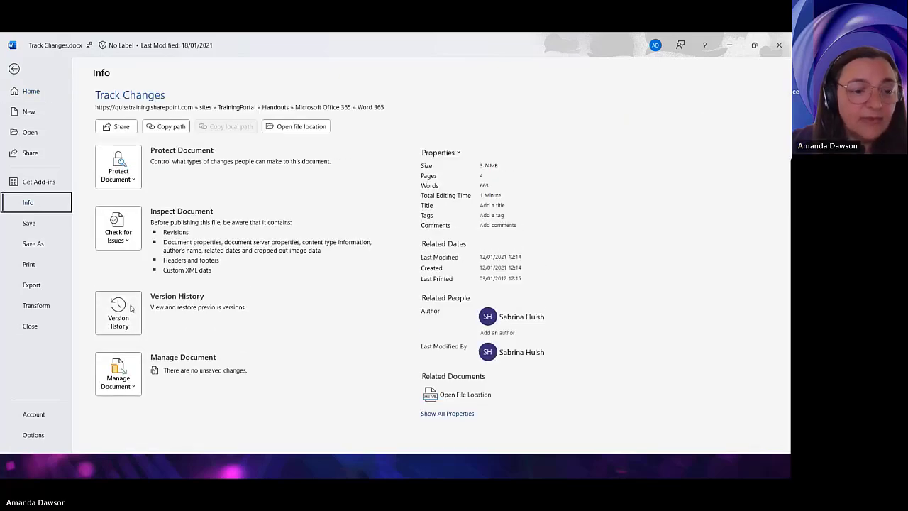
left_click(131, 308)
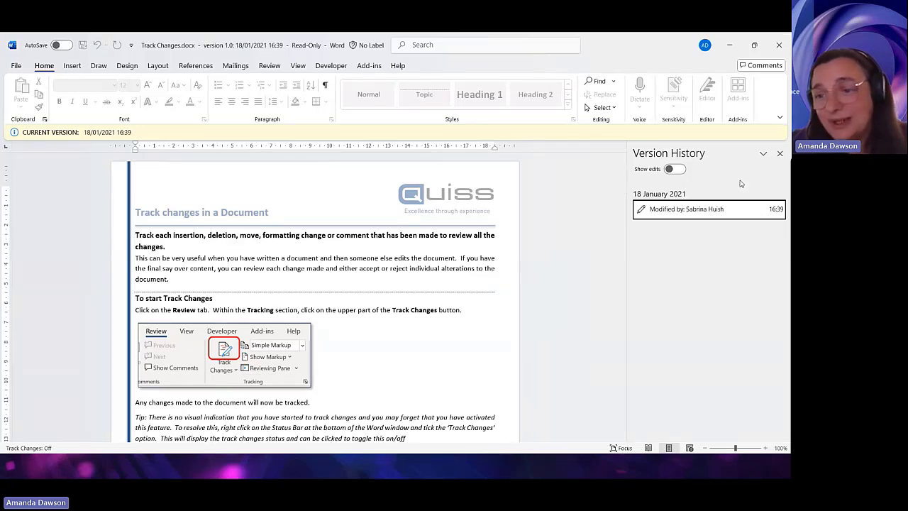
left_click(321, 257)
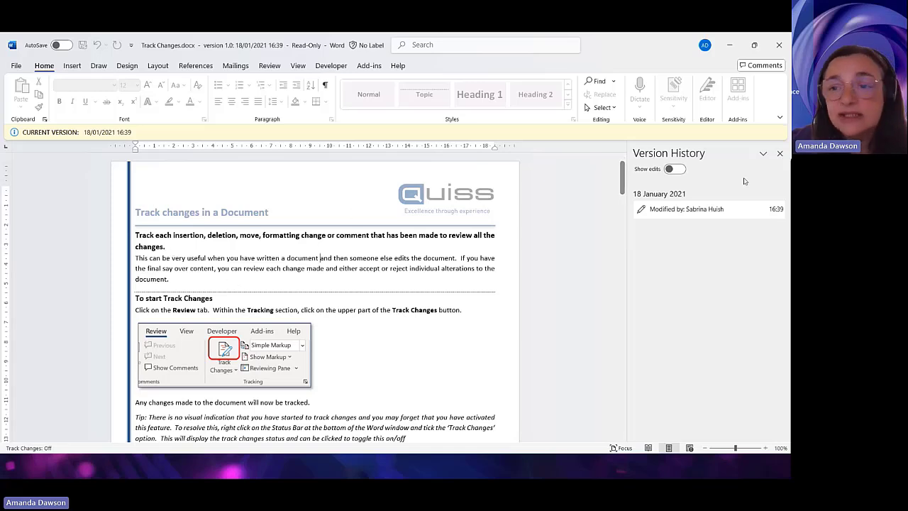
left_click(780, 154)
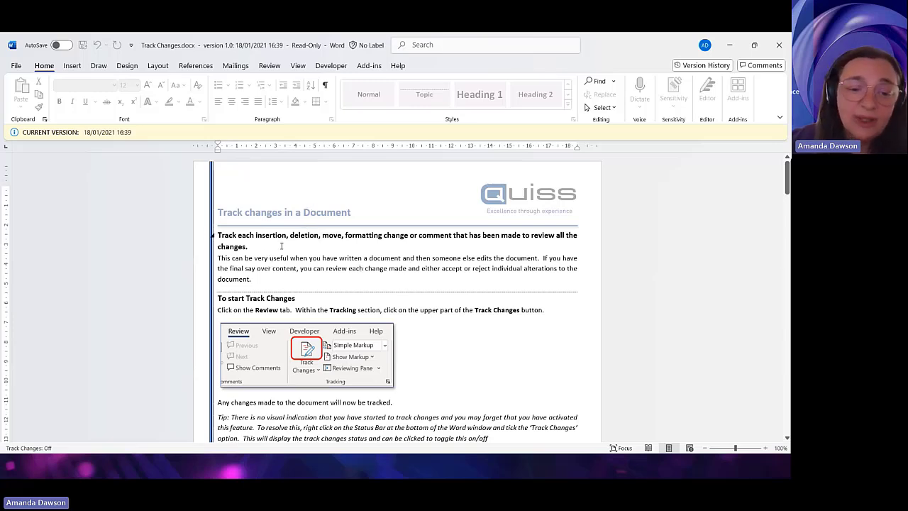
left_click(780, 46)
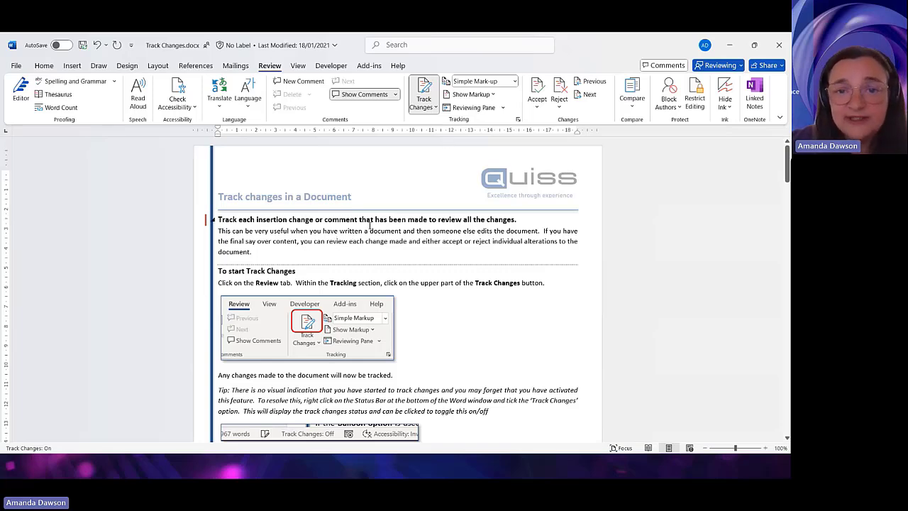
Show the revisions of Track Changes.docx in a vertical Reviewing Pane.
left_click(502, 108)
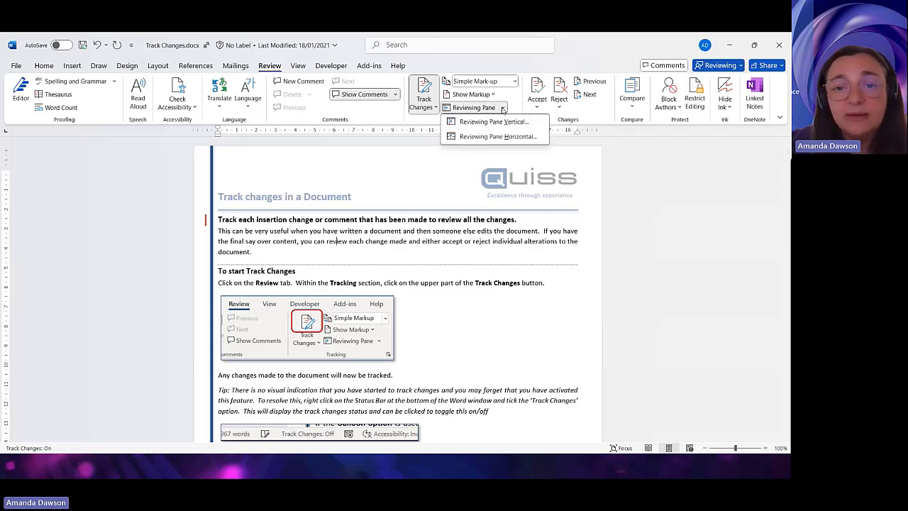
left_click(493, 121)
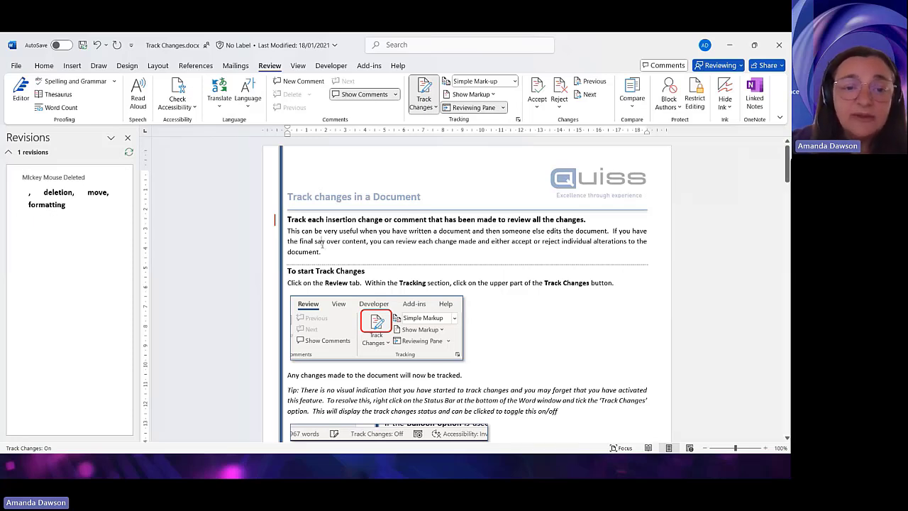
Start the Document Inspector for Track Changes.docx, saving the file first, and close the inspector without running it.
left_click(15, 66)
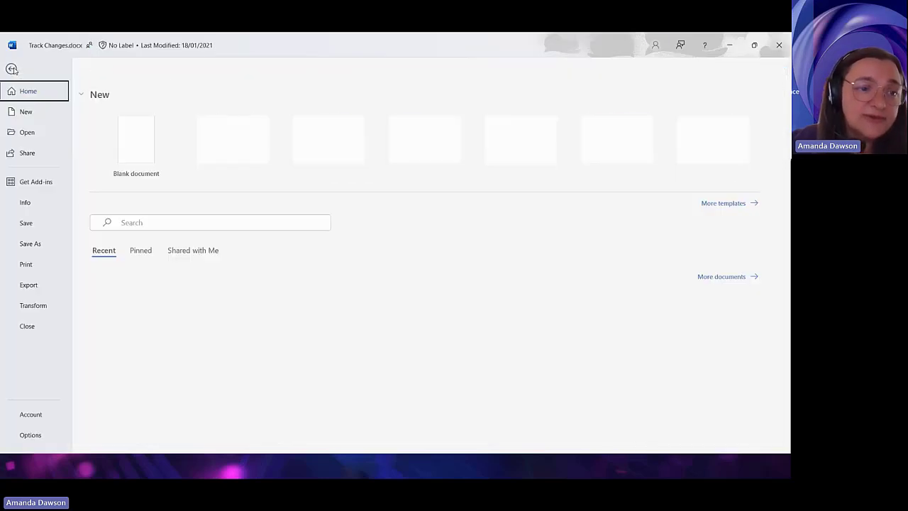
left_click(29, 204)
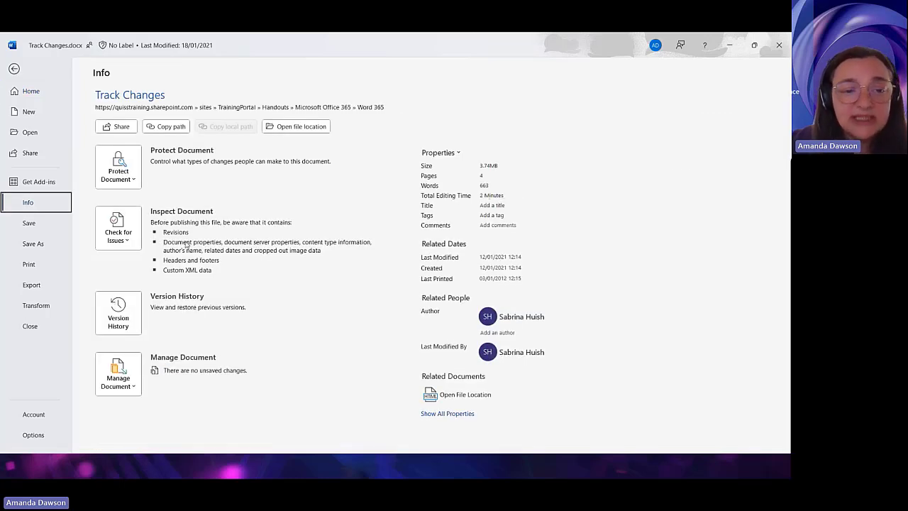
left_click(118, 228)
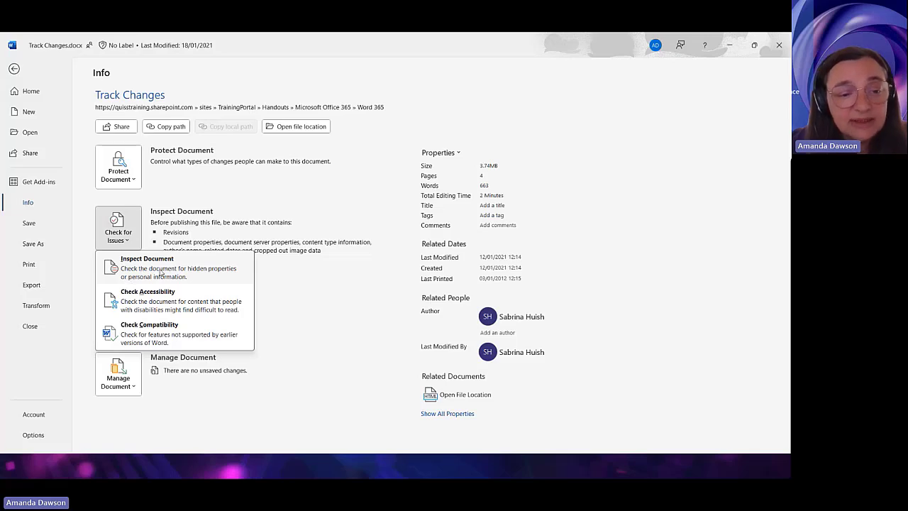
left_click(162, 273)
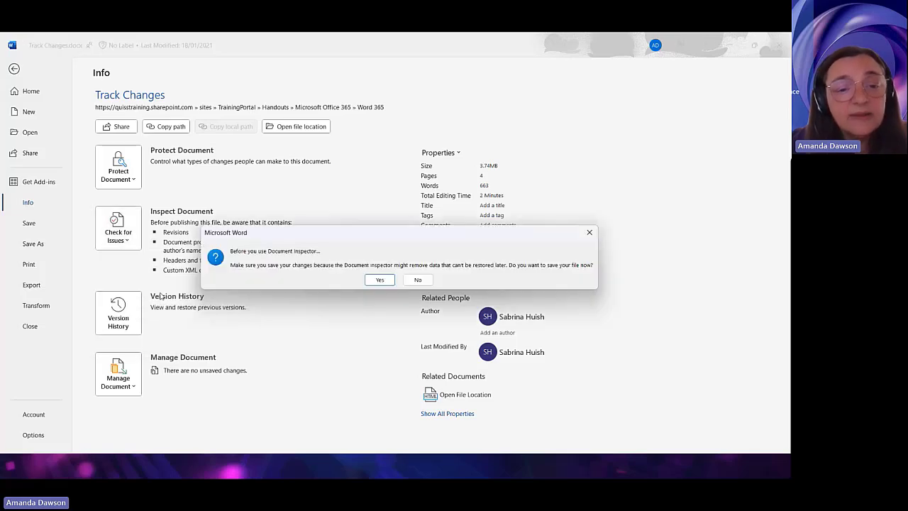
left_click(381, 280)
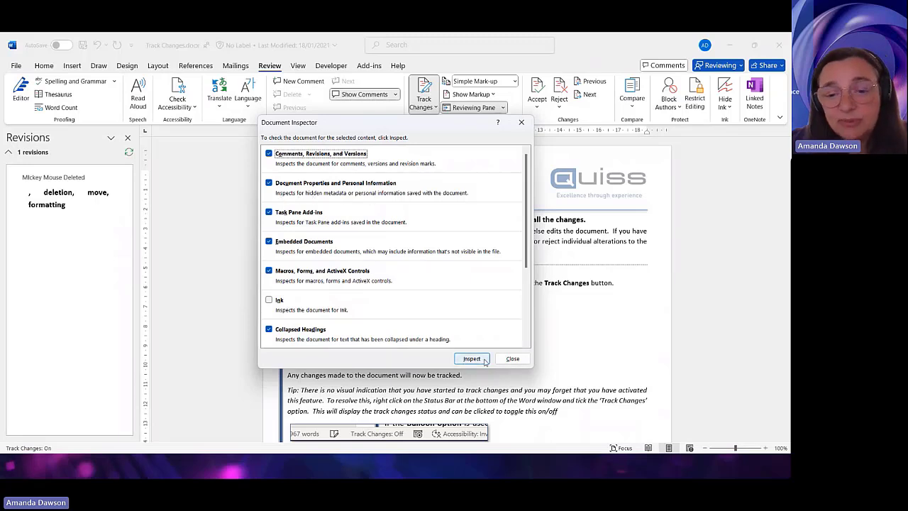
left_click(512, 359)
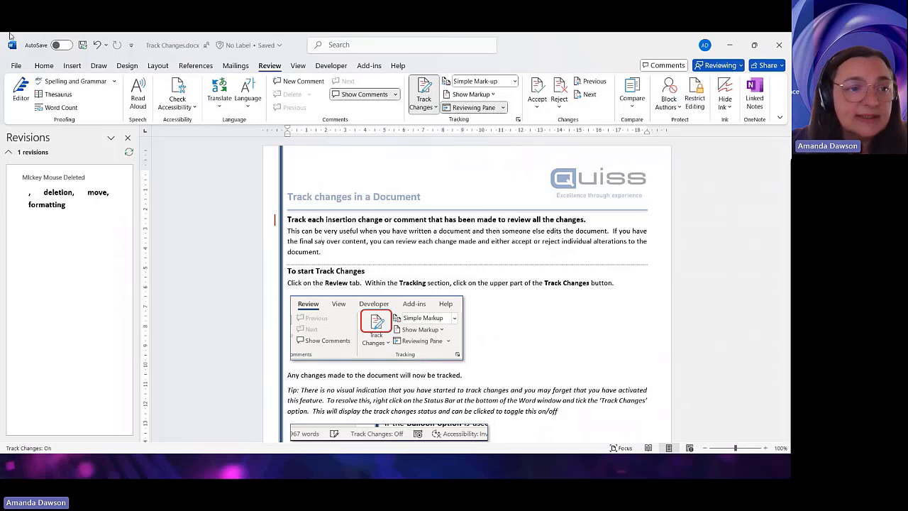
Review the file's information, showing all its properties and looking at its author and last modifier.
left_click(16, 66)
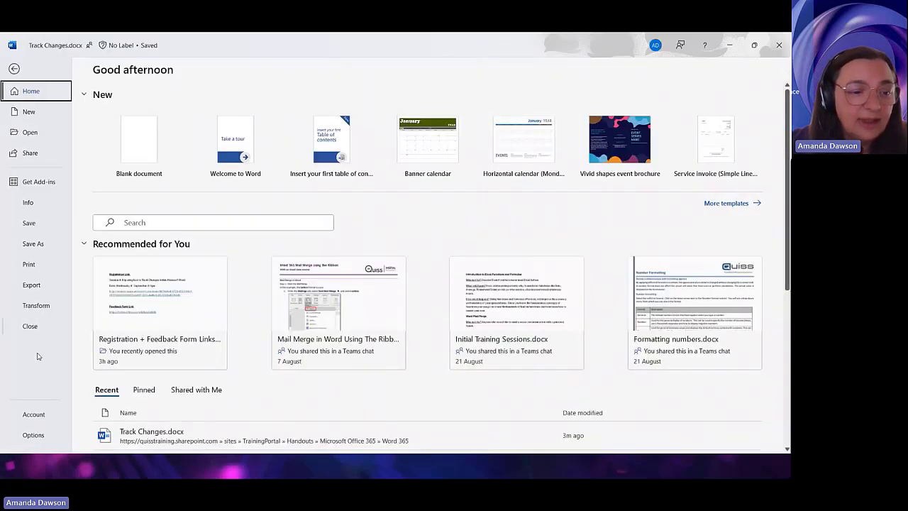
left_click(32, 204)
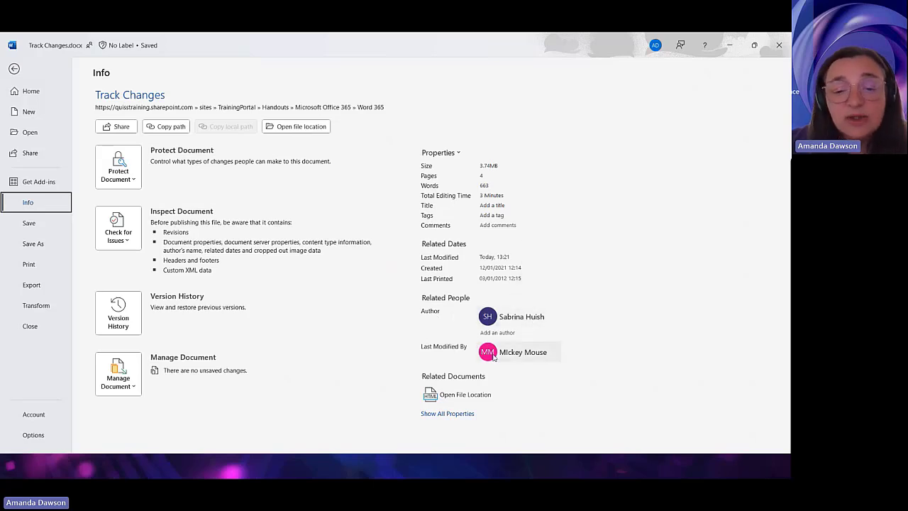
left_click(534, 359)
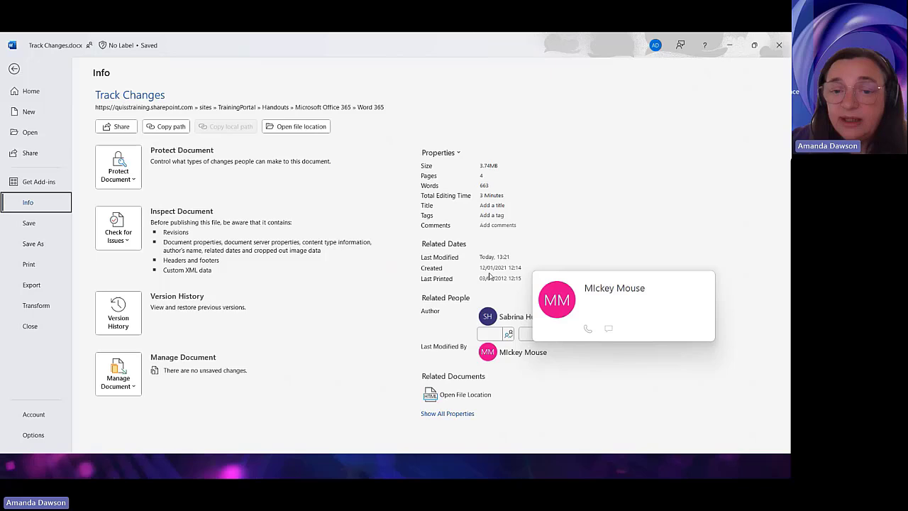
left_click(464, 415)
left_click(464, 416)
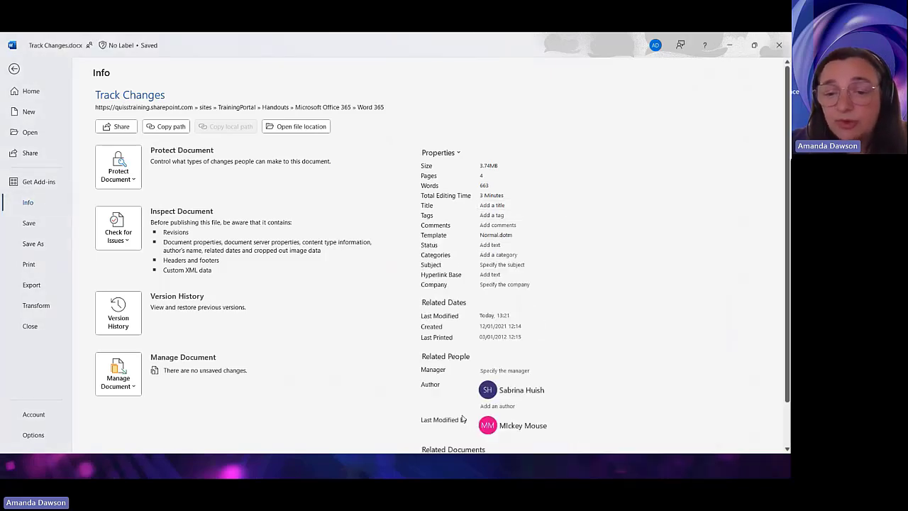
scroll(539, 355, "down", 2)
mouse_move(558, 343)
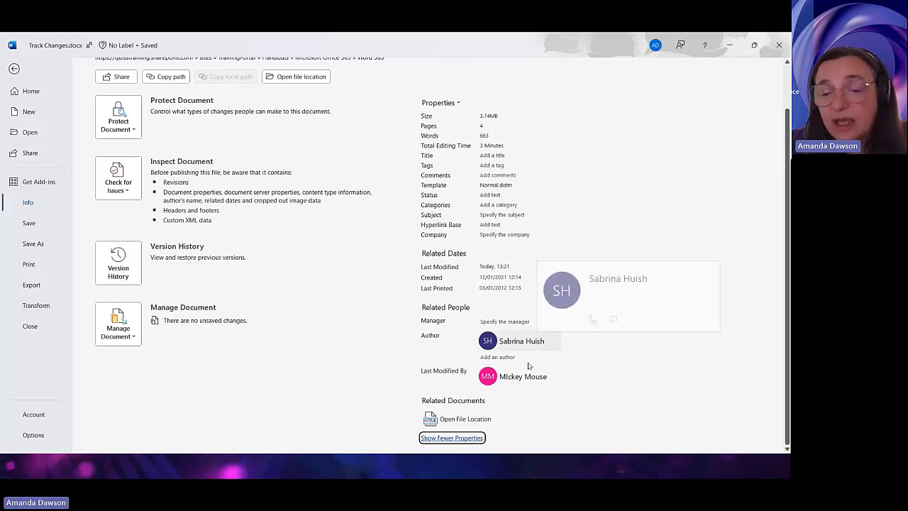
mouse_move(530, 386)
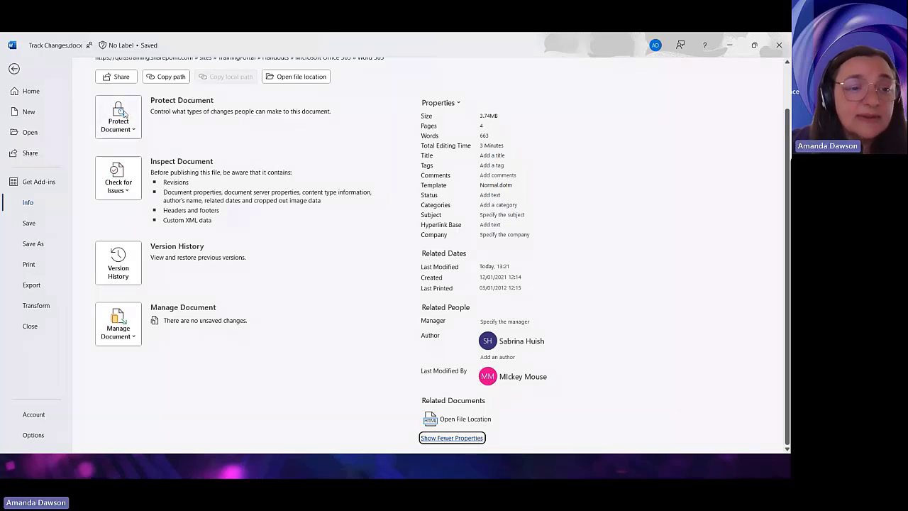
Inspect the document with the Document Inspector, including Ink along with all the other content categories.
left_click(119, 181)
left_click(170, 220)
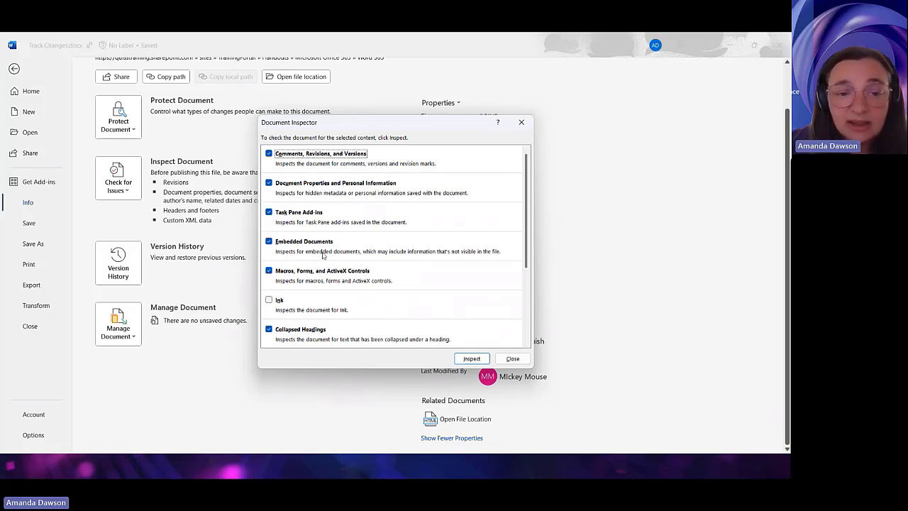
left_click(269, 302)
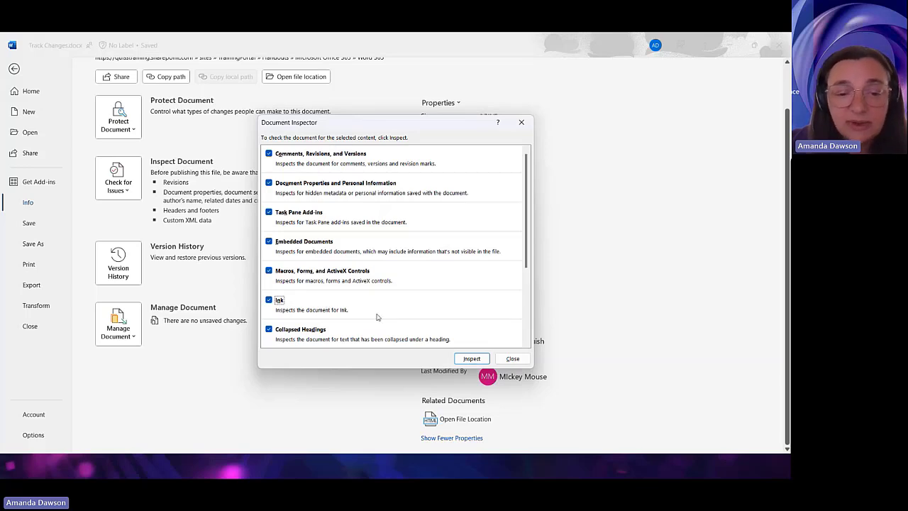
scroll(377, 317, "down", 3)
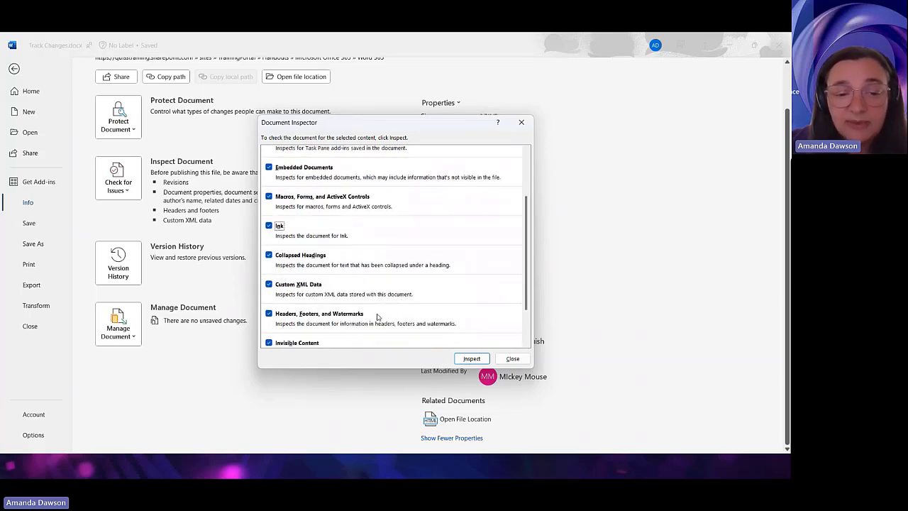
scroll(377, 318, "down", 2)
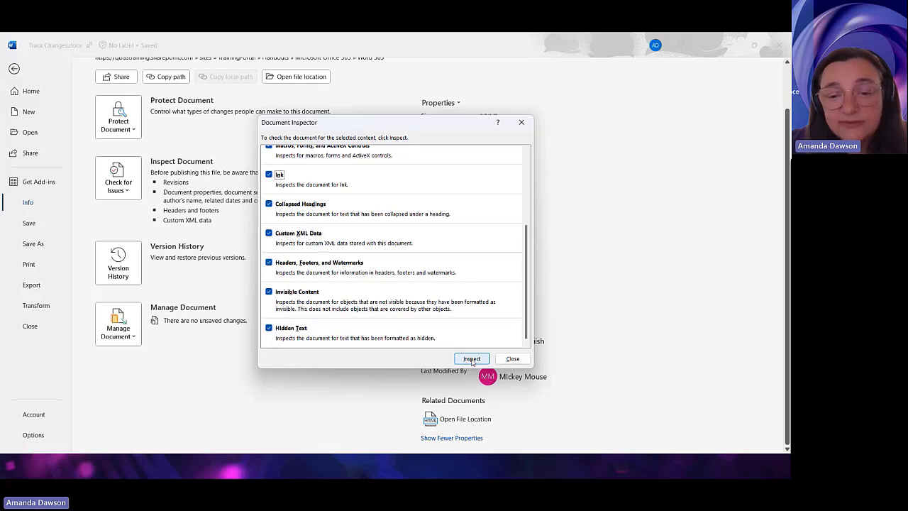
left_click(472, 360)
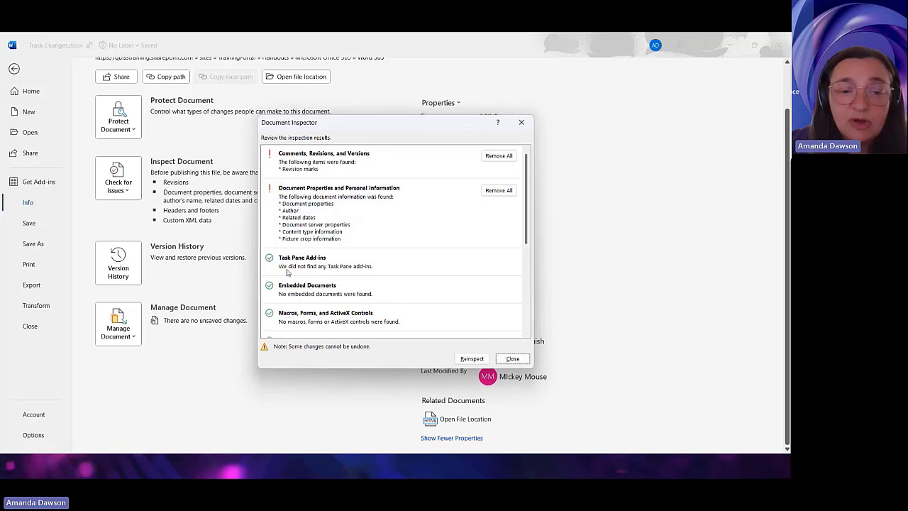
Read through the inspection results for each content category, from revisions and personal information to headers, footers and invisible content.
scroll(288, 274, "down", 1)
scroll(289, 274, "down", 3)
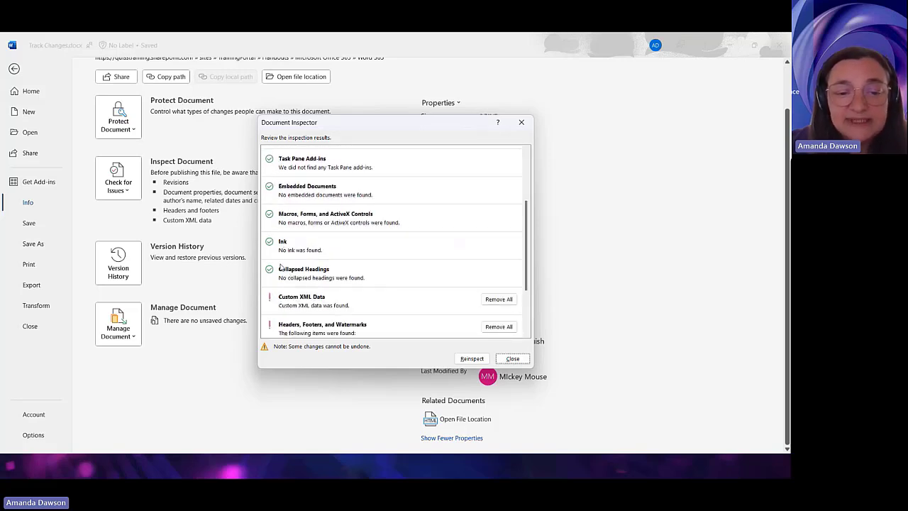
scroll(280, 267, "down", 2)
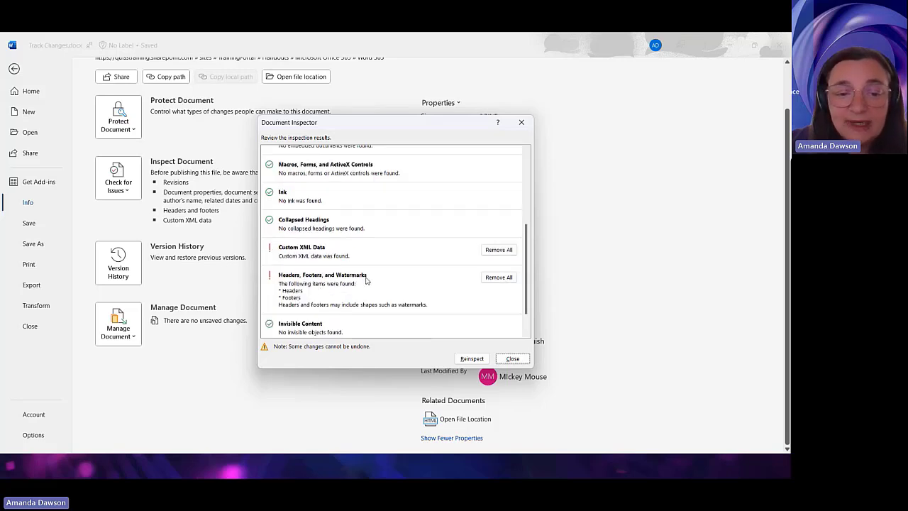
scroll(342, 318, "down", 2)
scroll(342, 318, "up", 1)
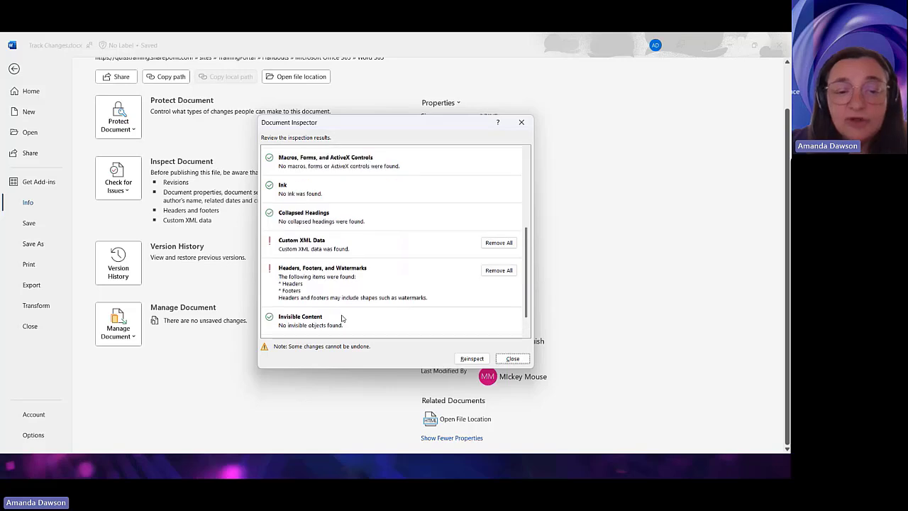
scroll(338, 323, "up", 1)
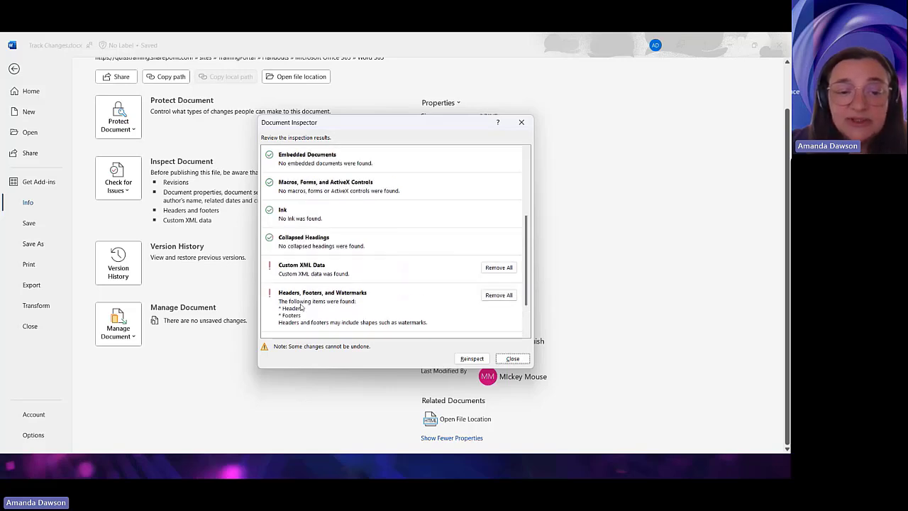
scroll(331, 270, "up", 4)
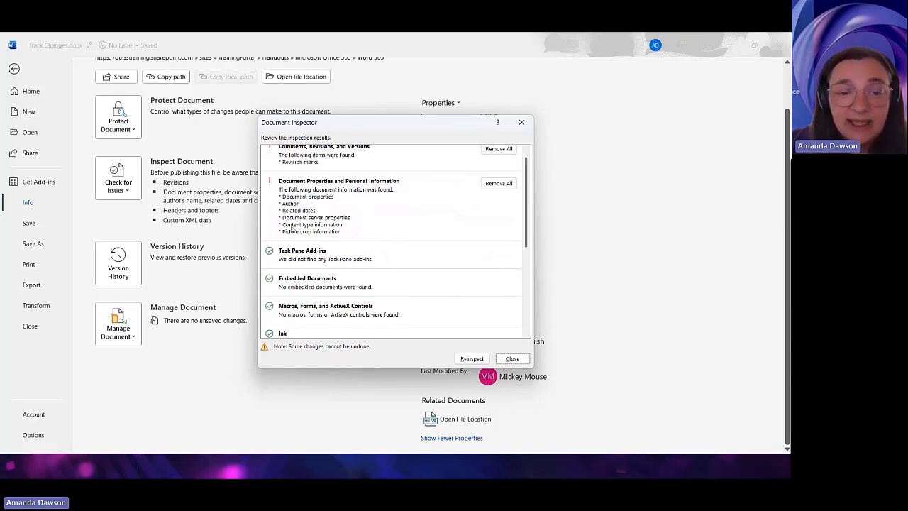
scroll(363, 243, "up", 1)
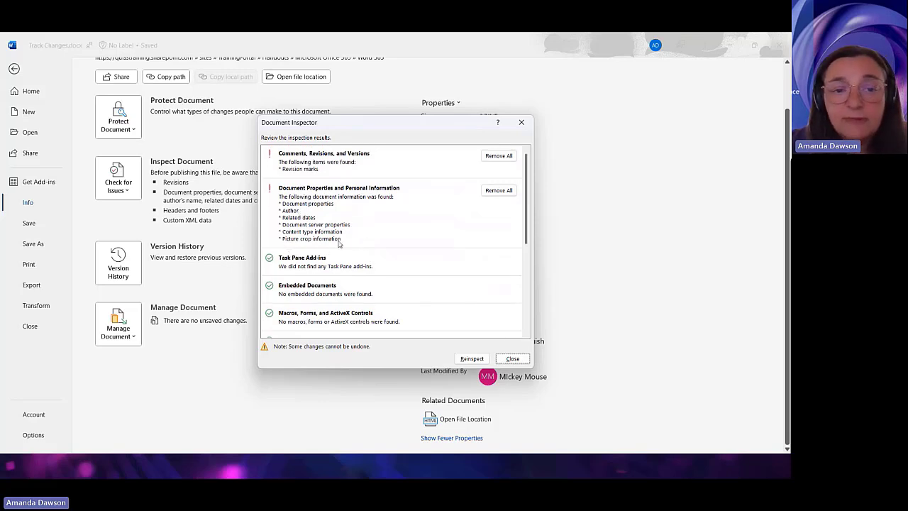
Remove all document properties and personal information, custom XML data, headers, footers and watermarks, and comments, revisions and versions.
left_click(506, 193)
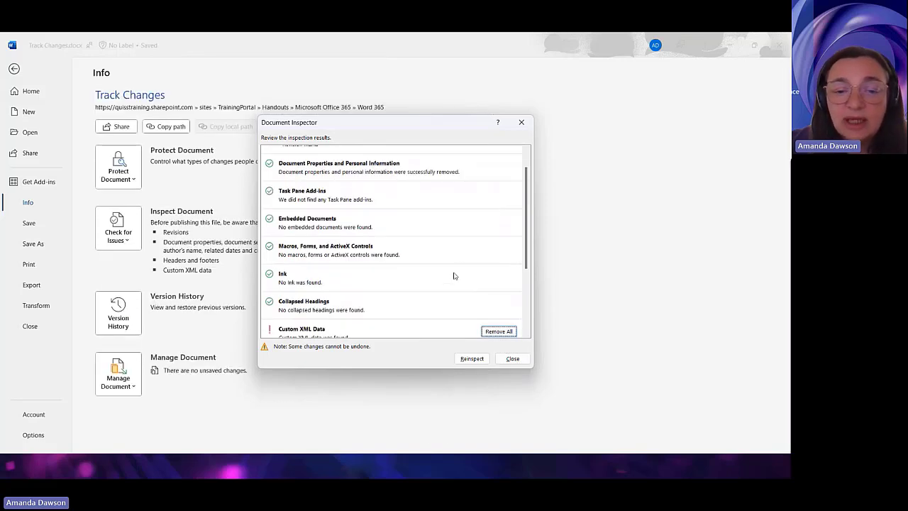
scroll(456, 276, "down", 2)
left_click(500, 283)
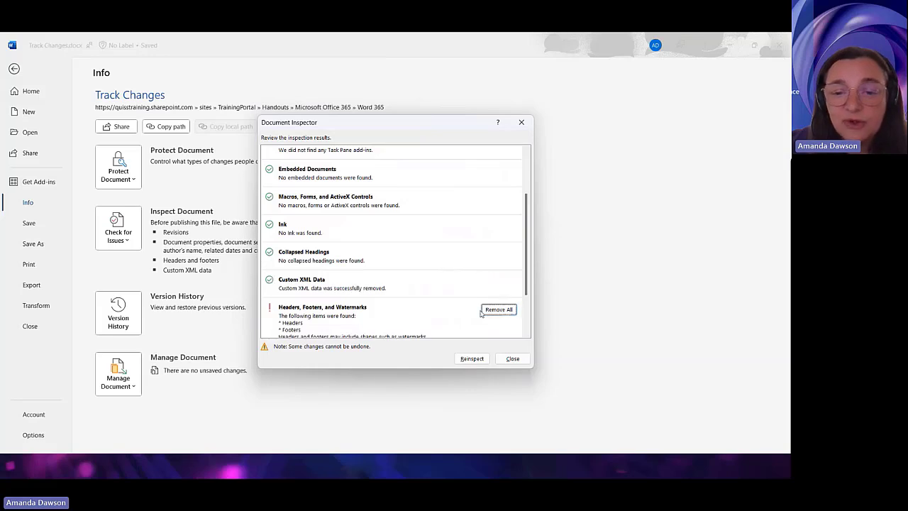
left_click(497, 310)
scroll(444, 328, "down", 1)
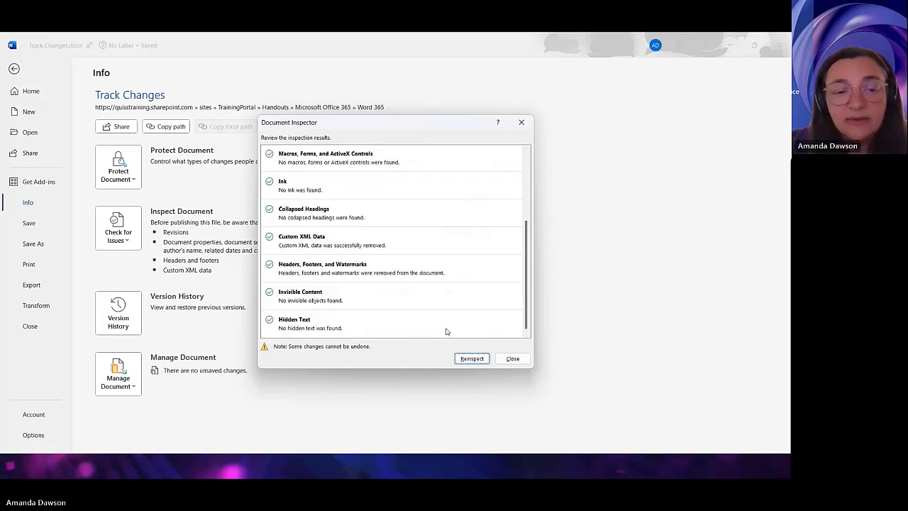
scroll(444, 327, "up", 6)
left_click(504, 156)
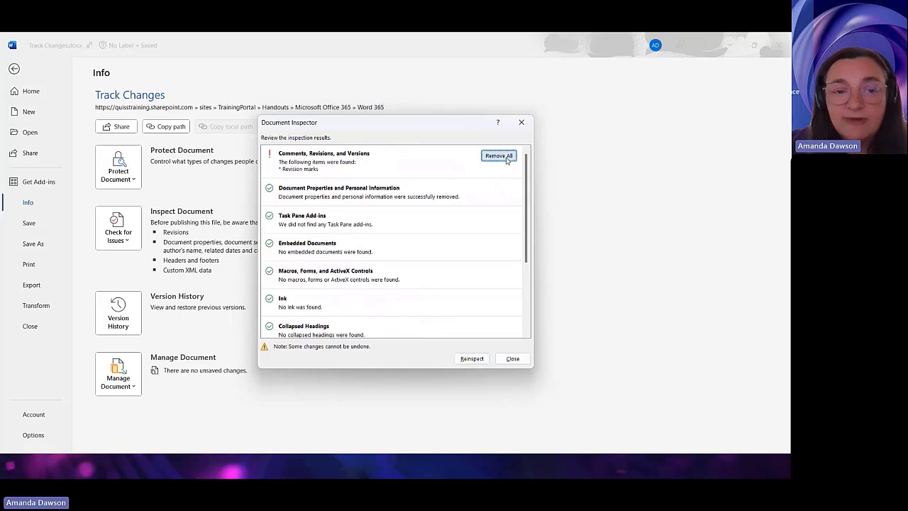
Reinspect the document, remove the remaining document properties and personal information, and close the Document Inspector.
left_click(473, 359)
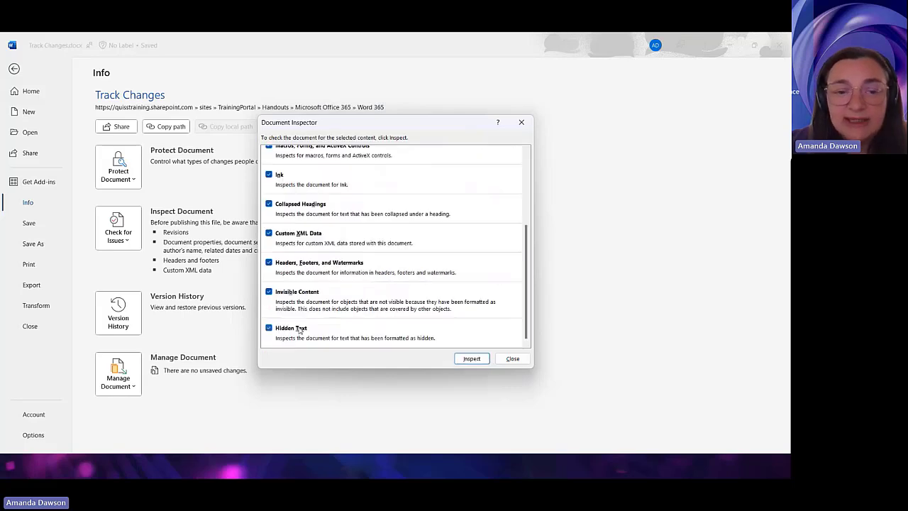
left_click(472, 359)
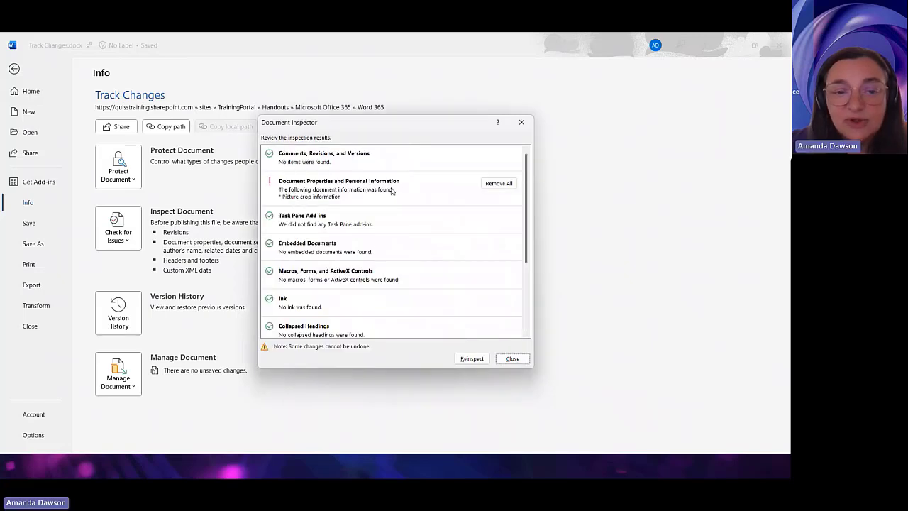
left_click(507, 185)
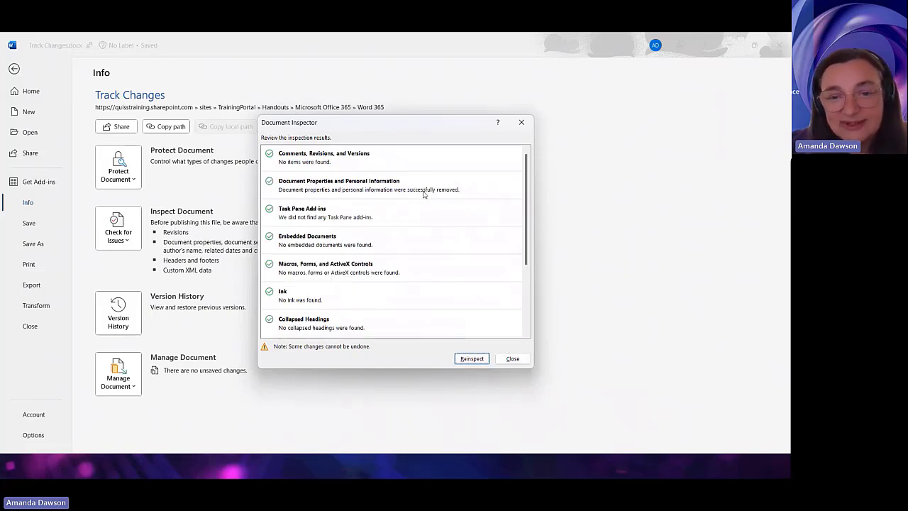
left_click(514, 358)
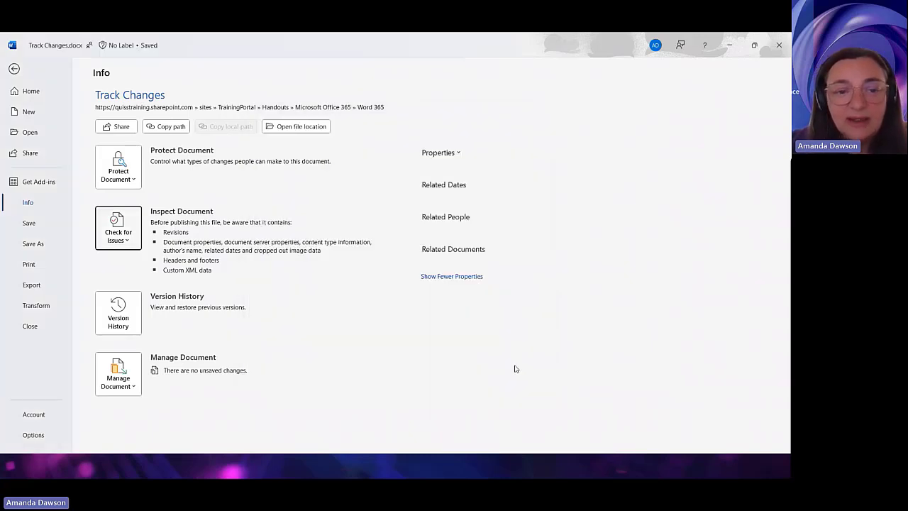
Check the document's info page for remaining inspection issues and launch the Document Inspector again, saving the file beforehand.
left_click(13, 69)
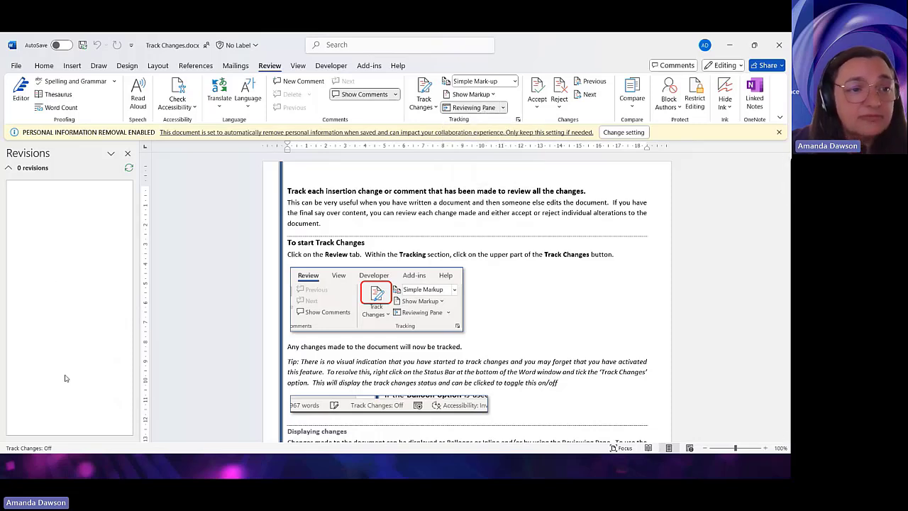
left_click(15, 66)
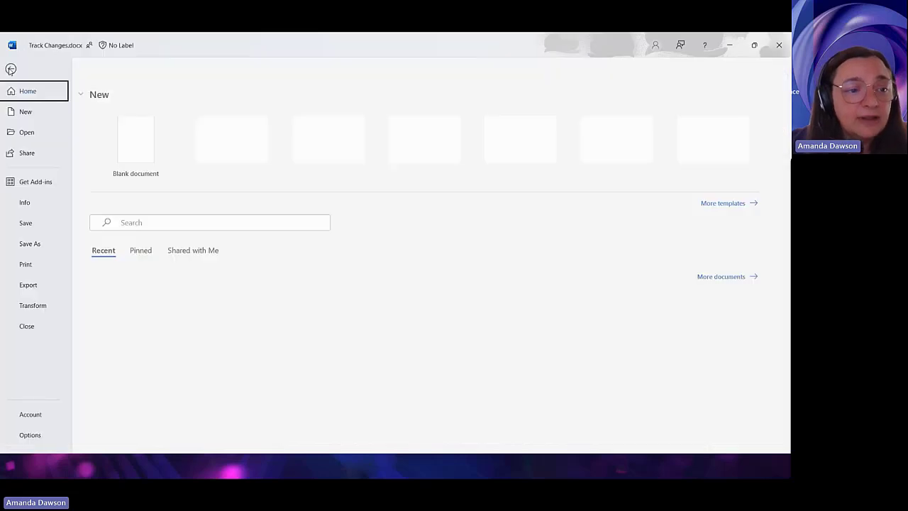
left_click(30, 203)
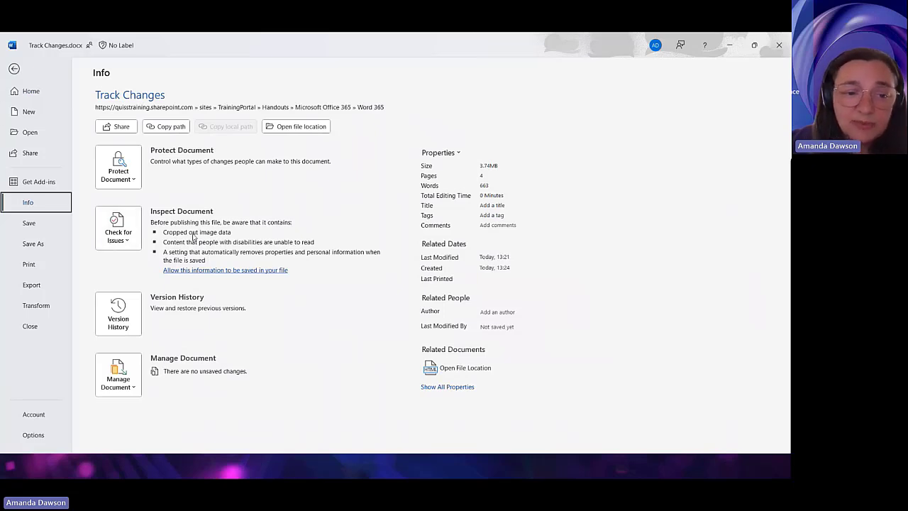
left_click(119, 230)
left_click(140, 256)
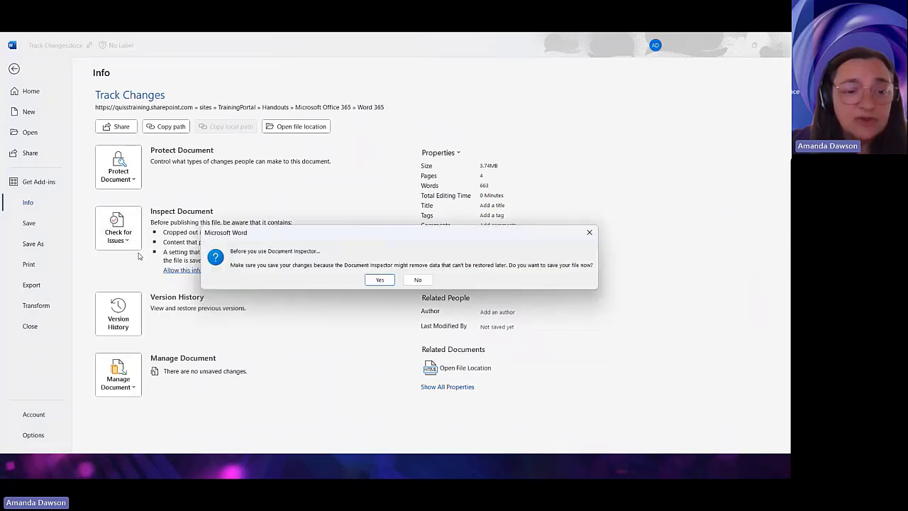
left_click(379, 280)
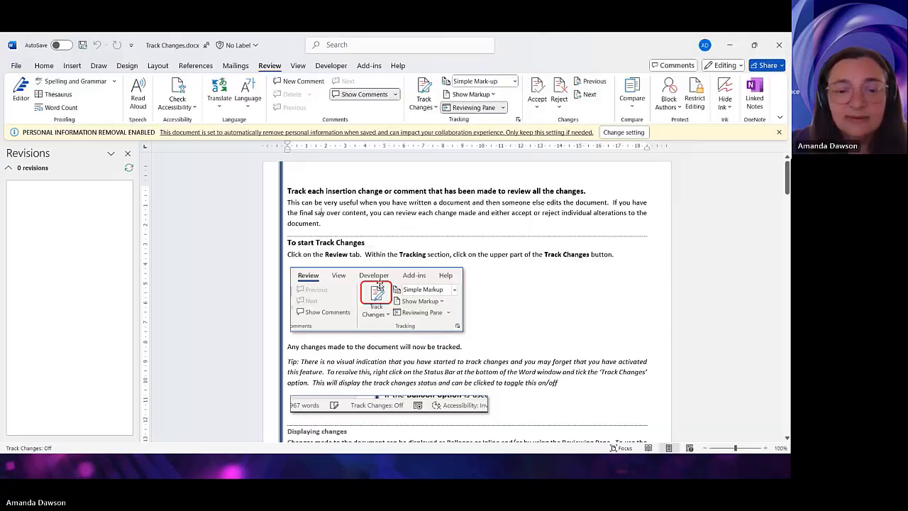
left_click(472, 359)
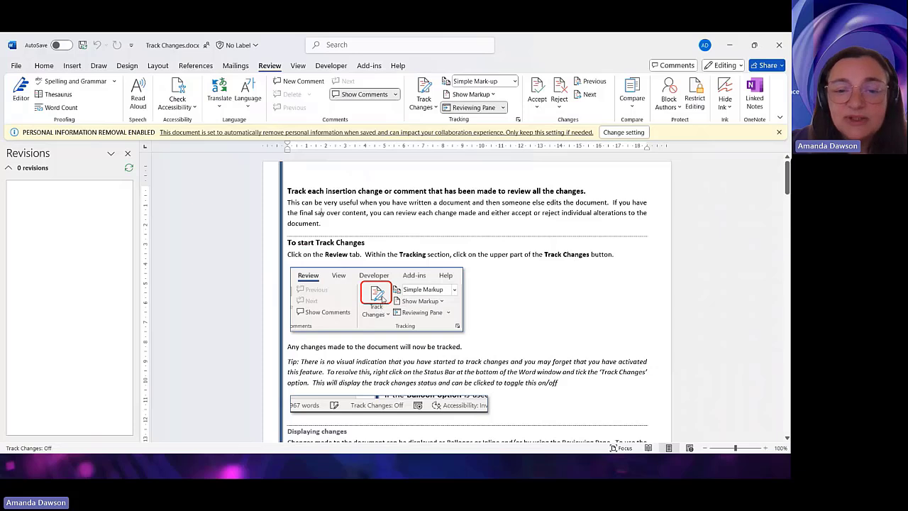
Adjust the crop area of the status bar screenshot above "Displaying changes" to about 0.96 cm high by 11.46 cm wide.
left_click(383, 299)
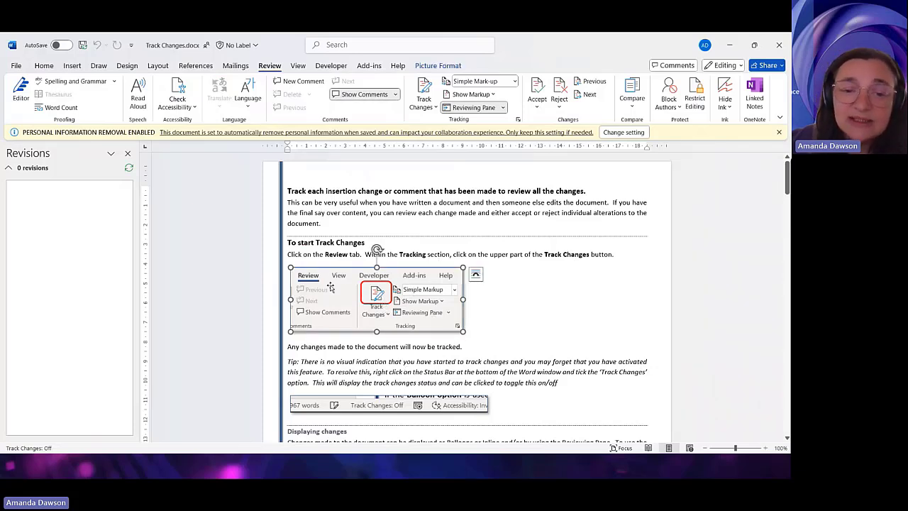
scroll(348, 356, "down", 1)
scroll(349, 356, "down", 2)
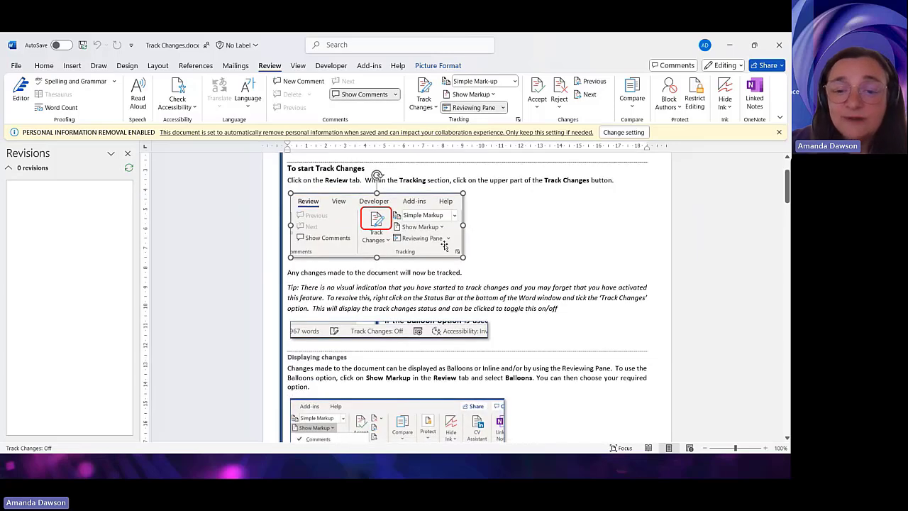
left_click(452, 328)
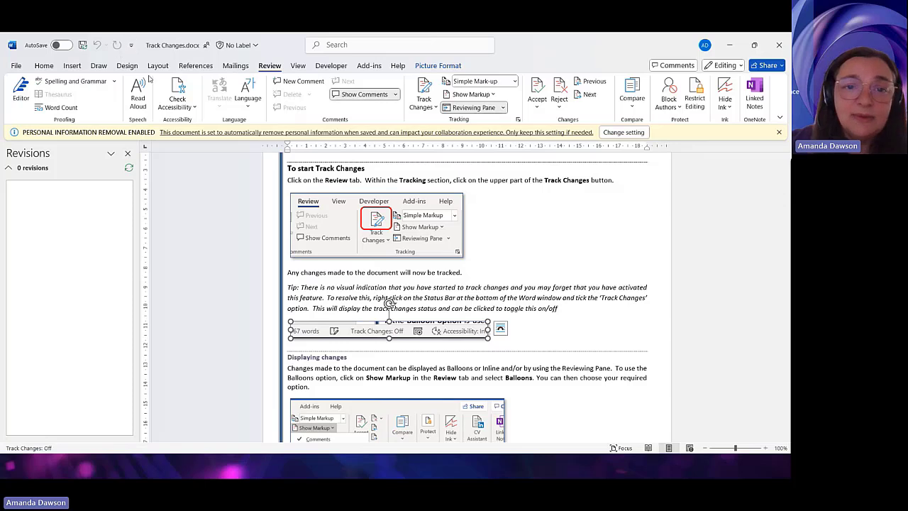
left_click(444, 67)
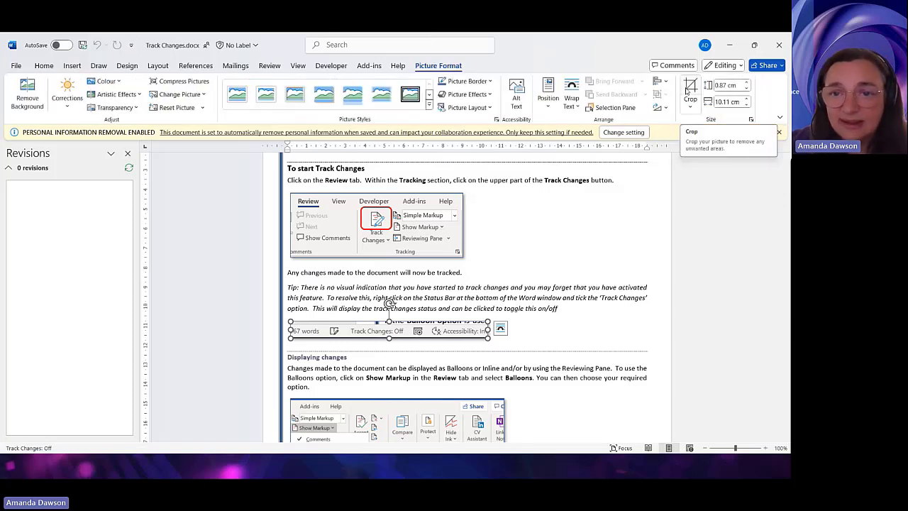
left_click(689, 89)
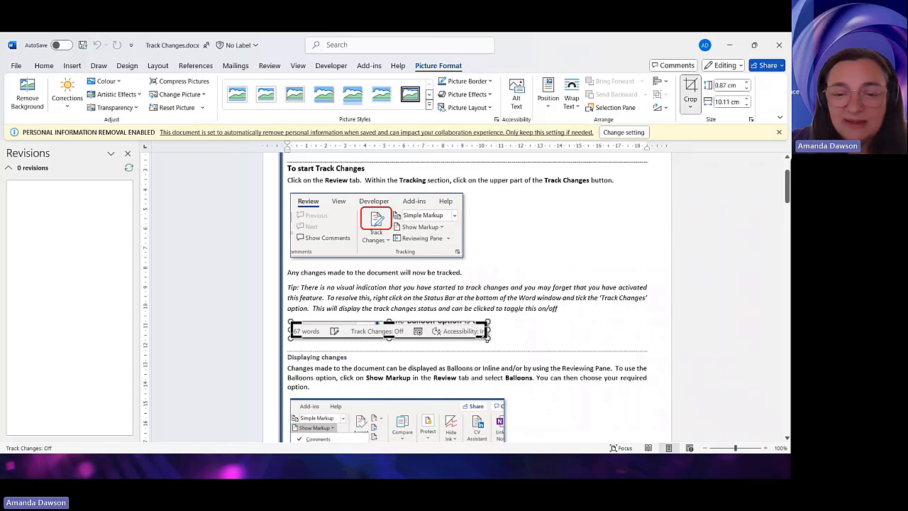
mouse_move(487, 340)
left_mouse_down()
mouse_move(497, 359)
mouse_move(475, 340)
left_mouse_up()
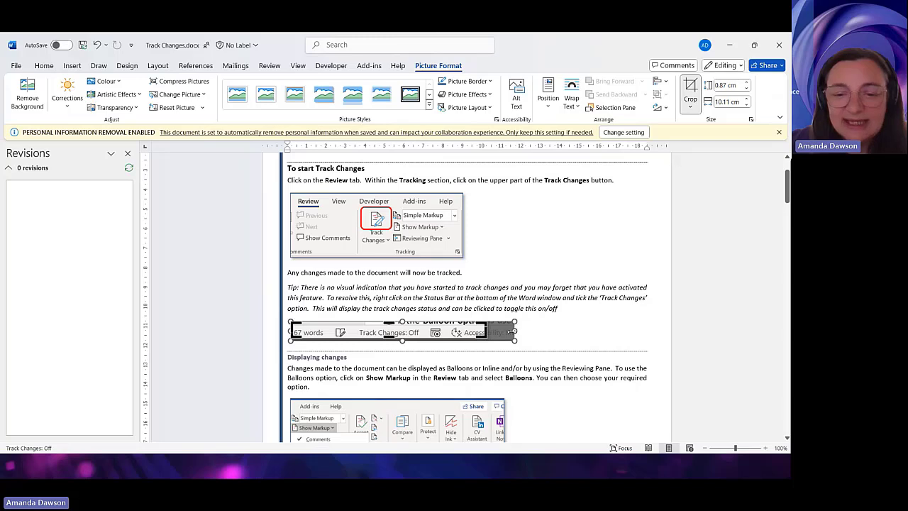
left_click_drag(485, 336, 488, 362)
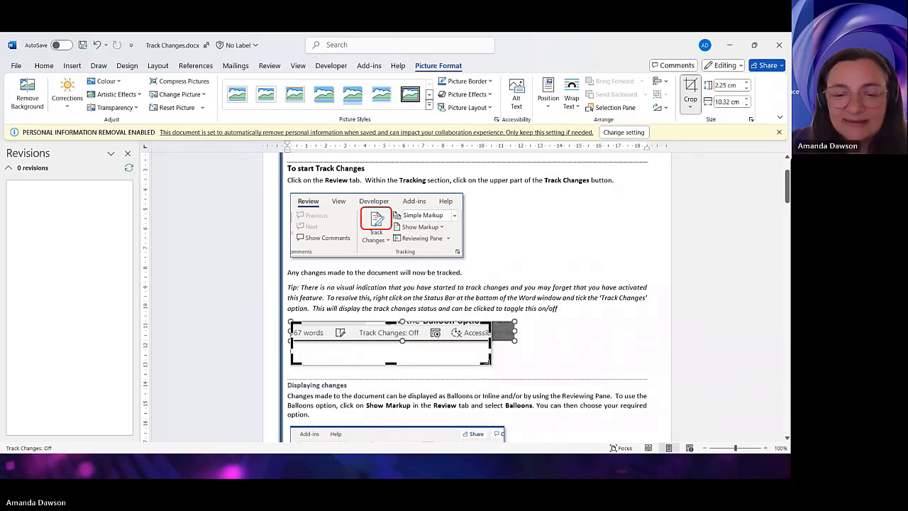
left_click_drag(489, 323, 487, 315)
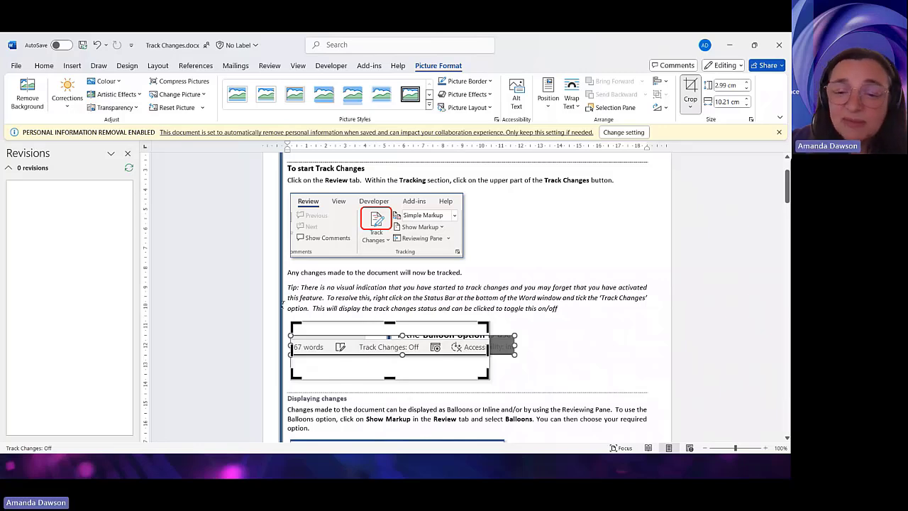
left_click_drag(486, 326, 514, 339)
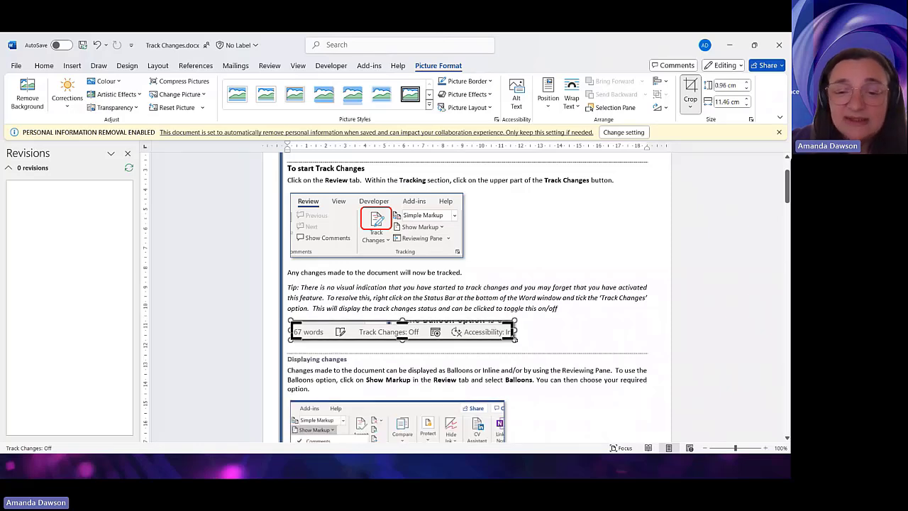
left_click(528, 307)
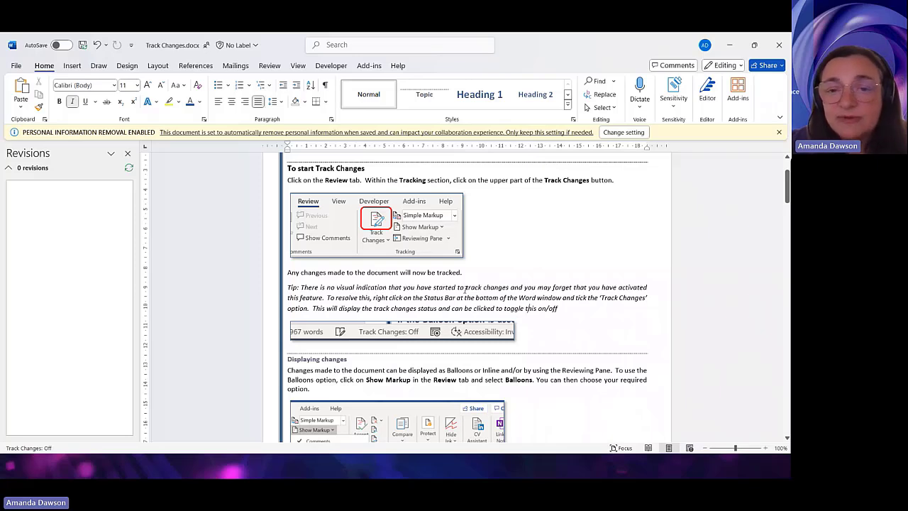
Close the Revisions pane and turn on Track Changes.
left_click(127, 155)
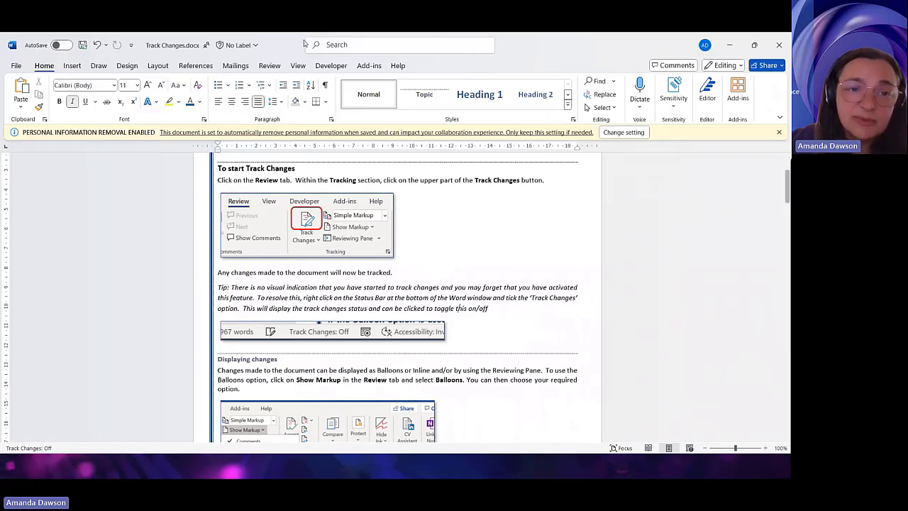
left_click(274, 67)
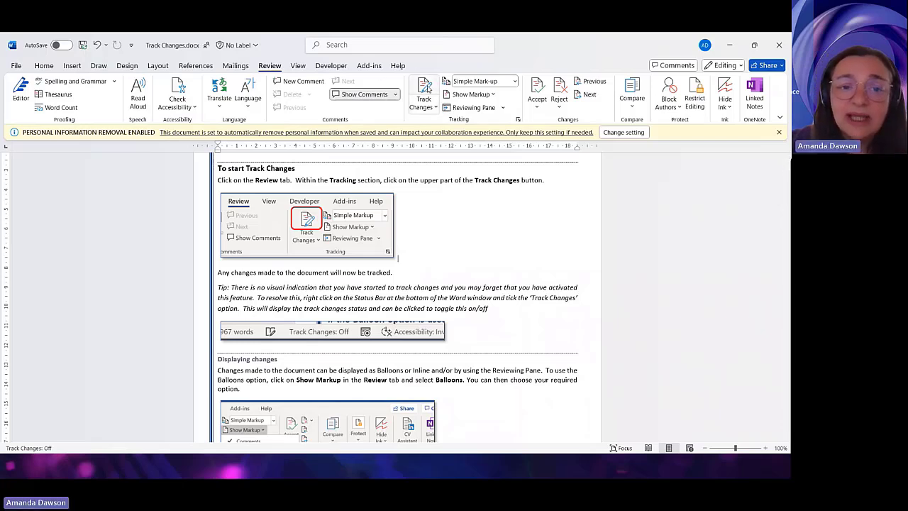
left_click(426, 88)
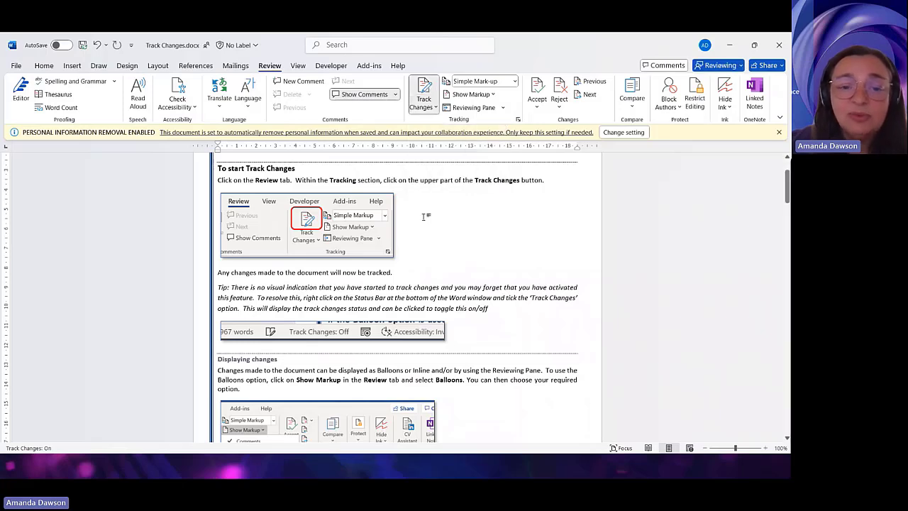
Delete the italic tip paragraph and apply the blue font colour to the headings "To start Track Changes" and "Displaying changes".
left_click_drag(510, 311, 215, 288)
key("Delete")
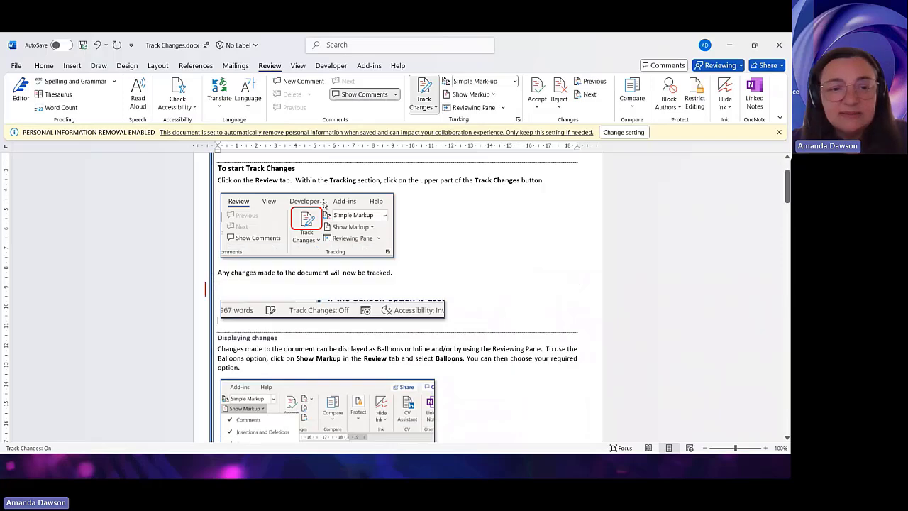
left_click_drag(295, 172, 217, 172)
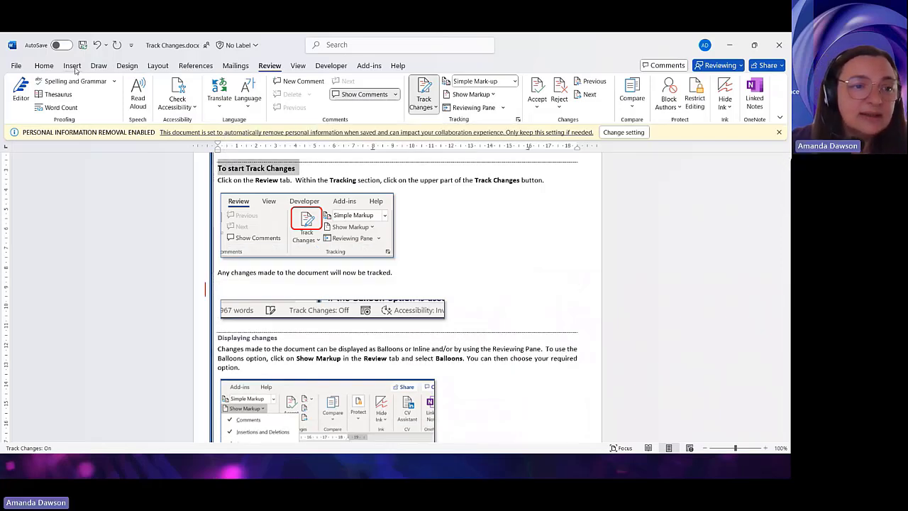
left_click(44, 66)
left_click(192, 105)
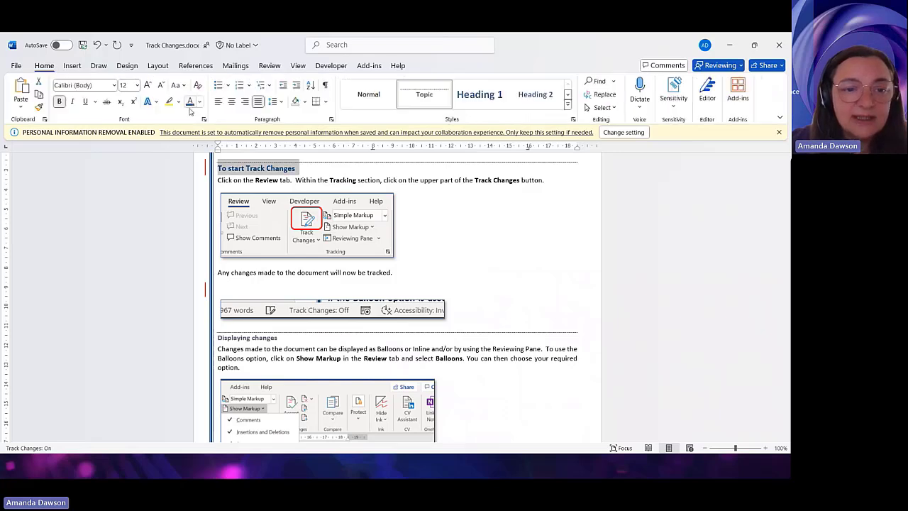
left_click(250, 338)
triple_click(250, 338)
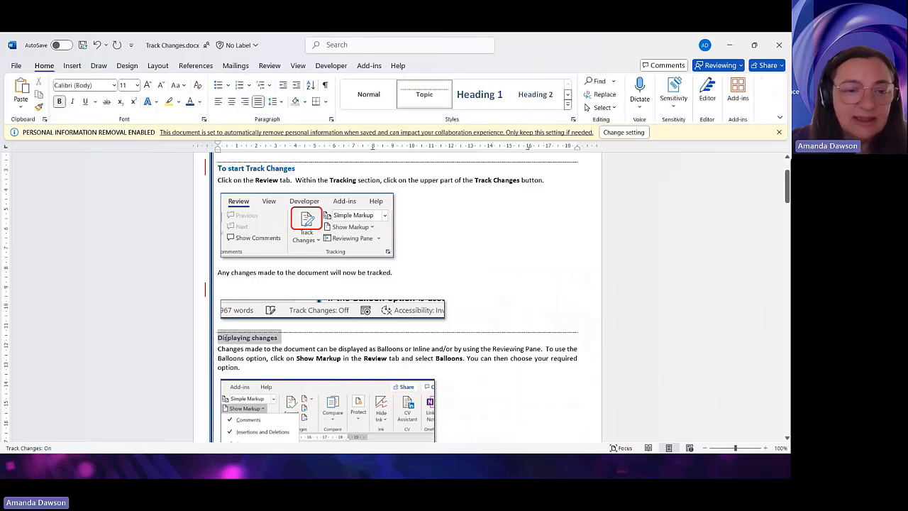
left_click(192, 104)
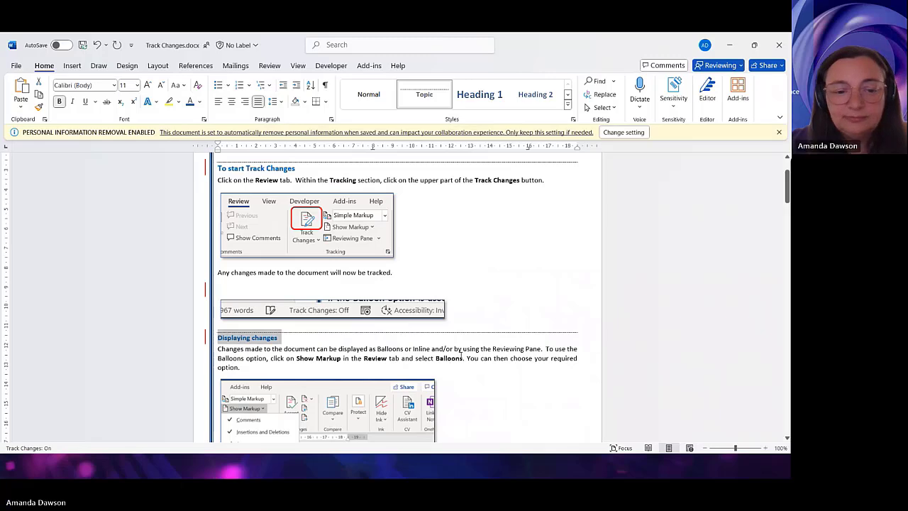
left_click(167, 334)
Preview the document for printing and turn off Print Mark-up so the tracked changes are left out of the printout.
left_click(16, 65)
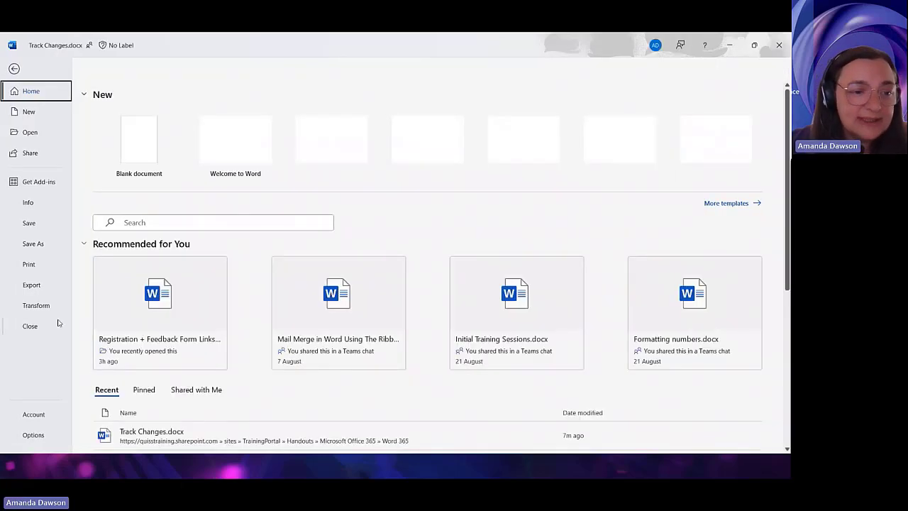
left_click(30, 266)
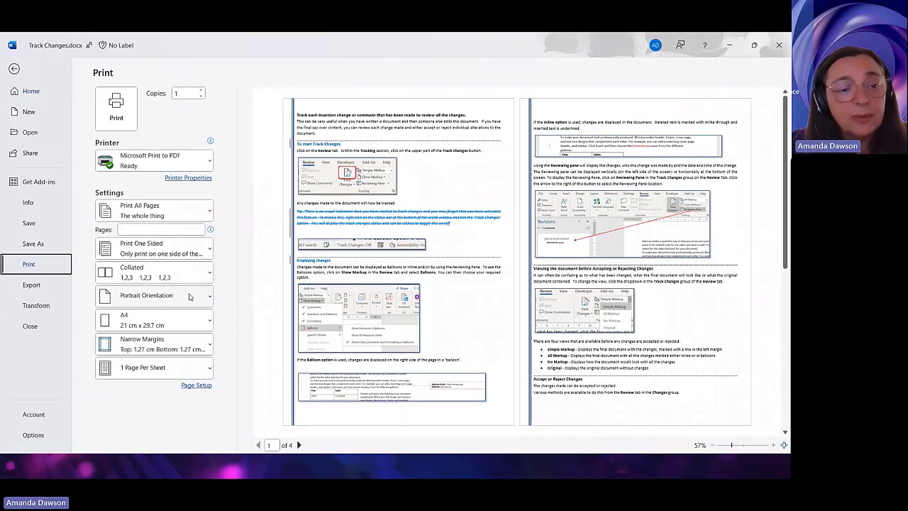
left_click(210, 217)
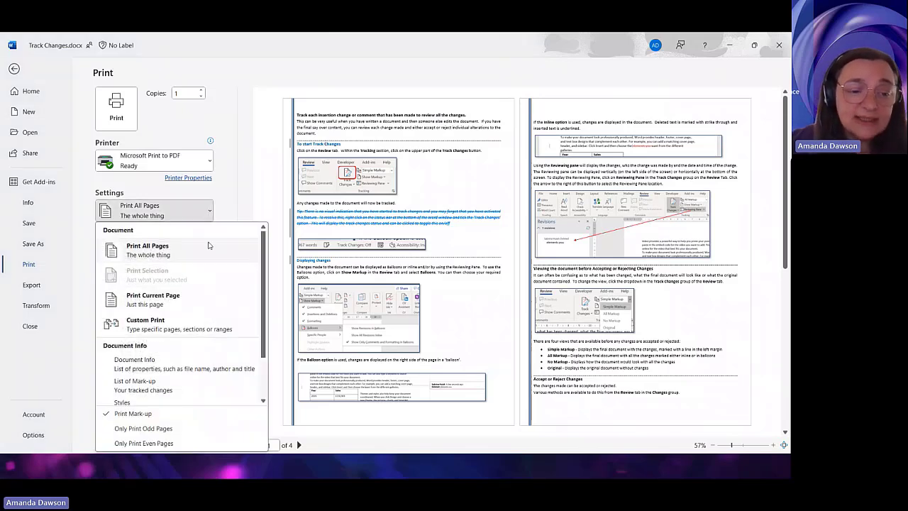
scroll(179, 400, "down", 2)
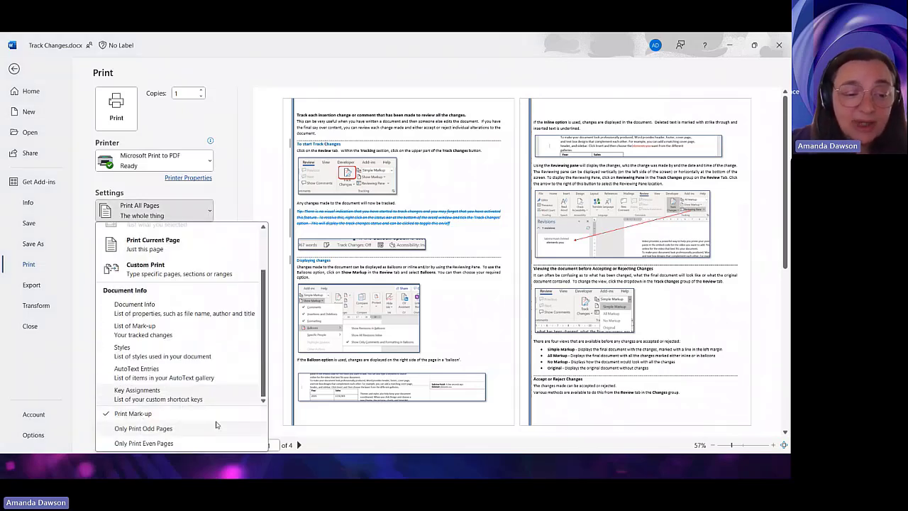
left_click(137, 415)
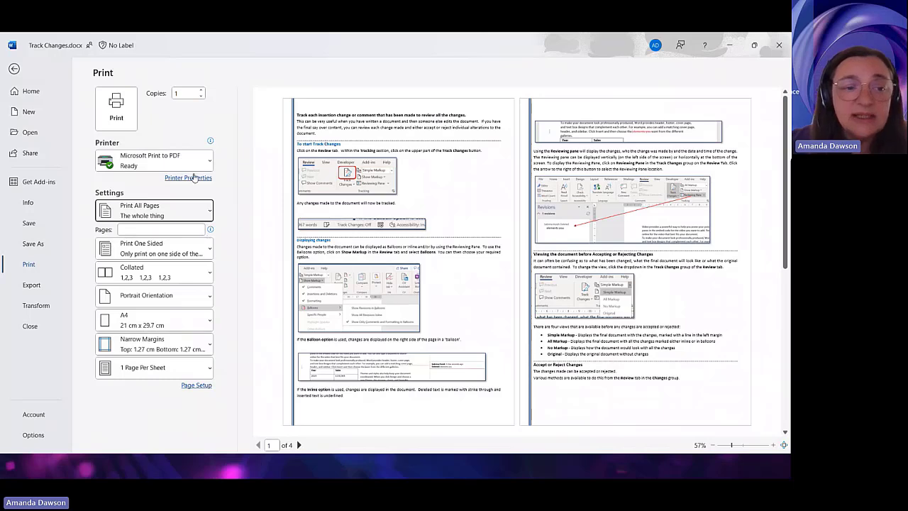
Turn Print Mark-up back on and return to the document without printing.
left_click(209, 213)
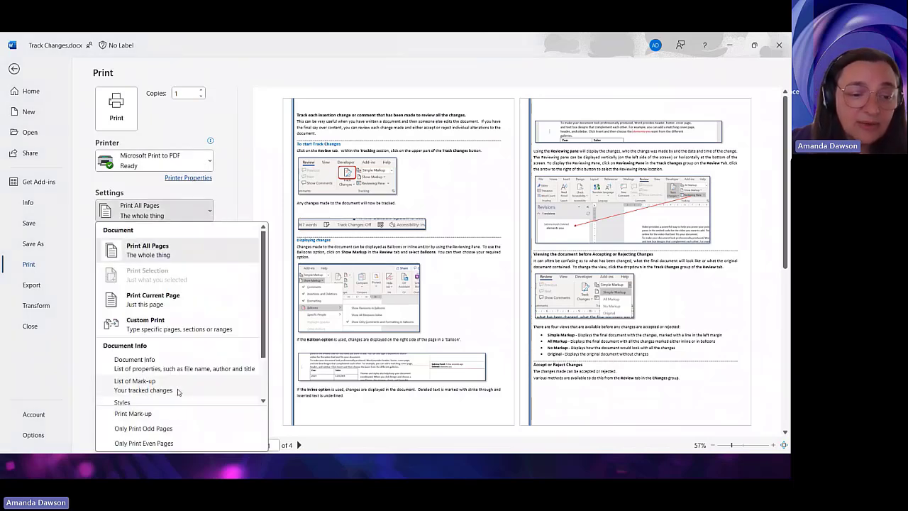
left_click(175, 415)
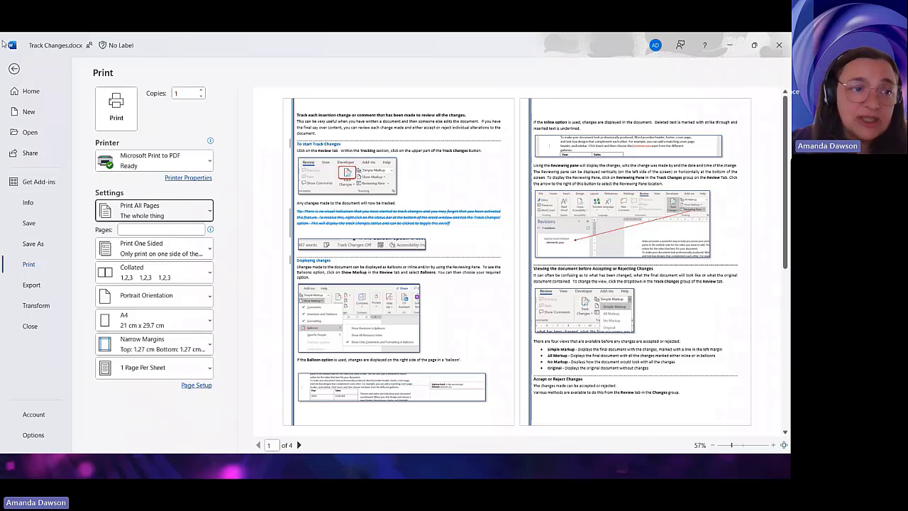
left_click(14, 70)
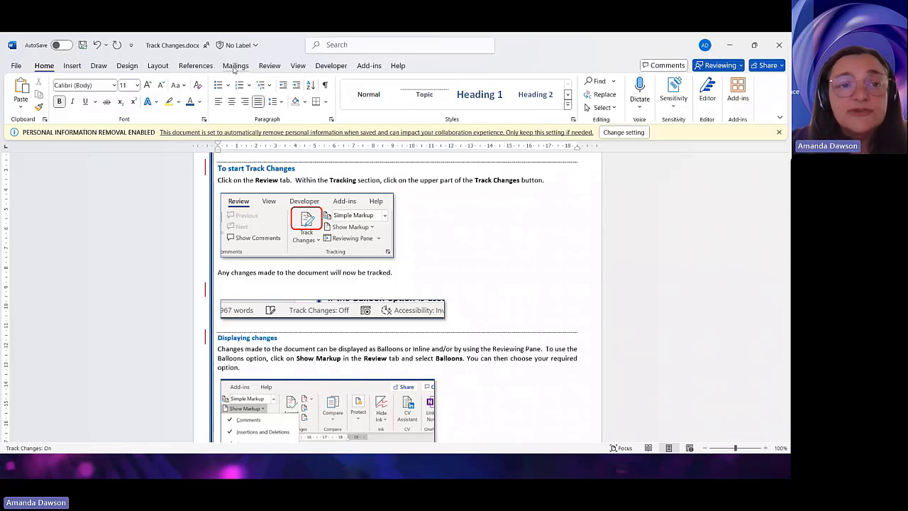
In the Track Changes username settings, turn off "Always use these values regardless of sign-in to Office" and accept the options.
left_click(235, 66)
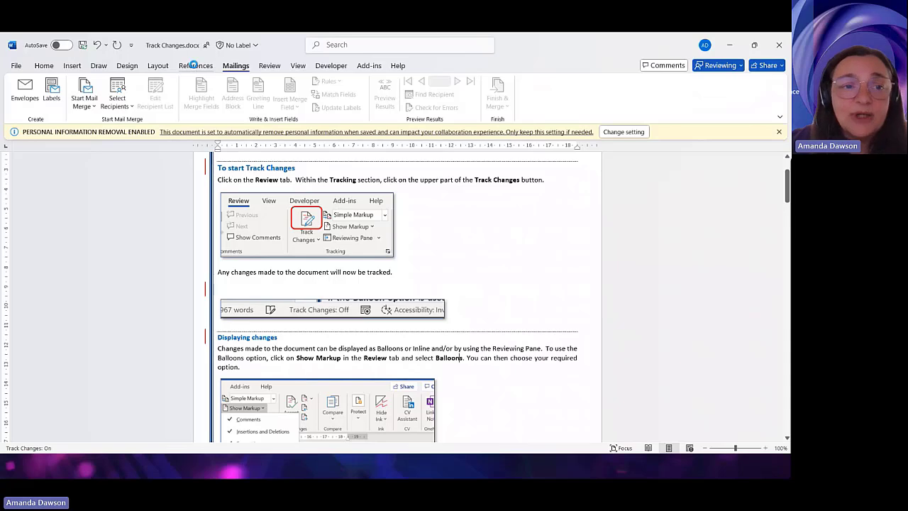
left_click(270, 67)
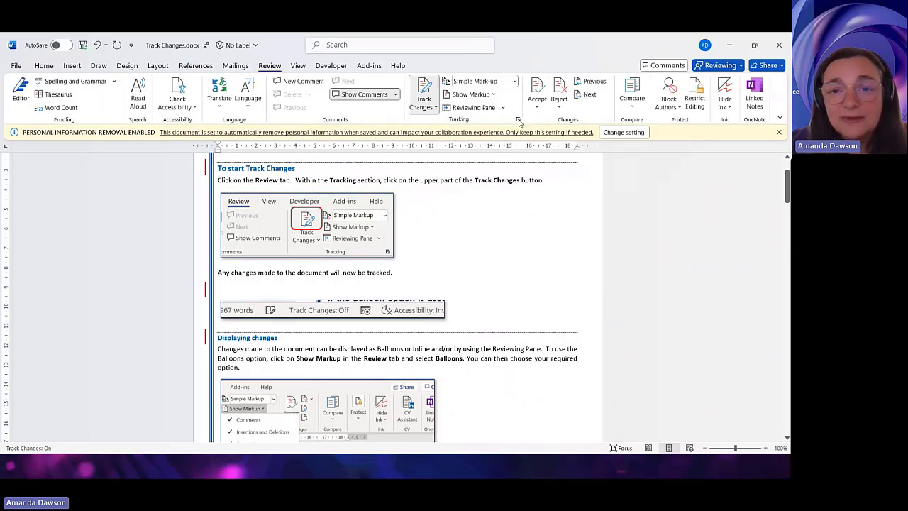
left_click(518, 120)
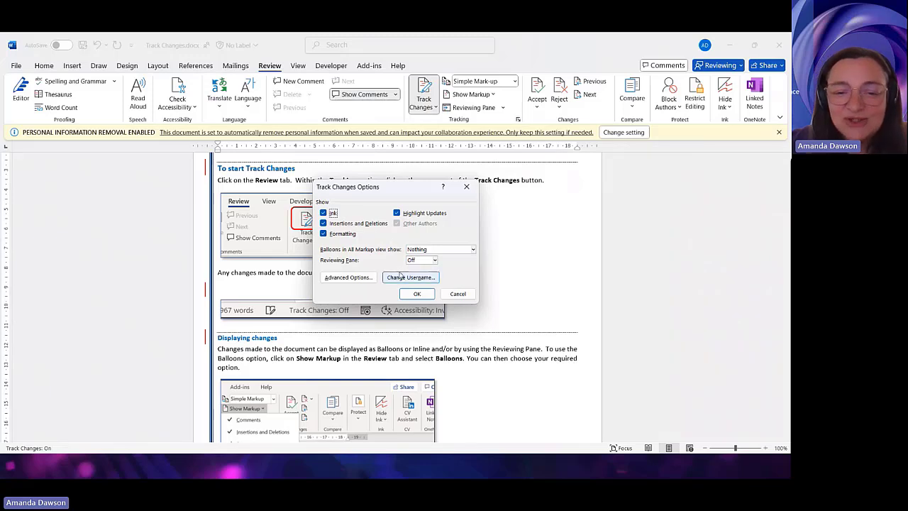
left_click(401, 277)
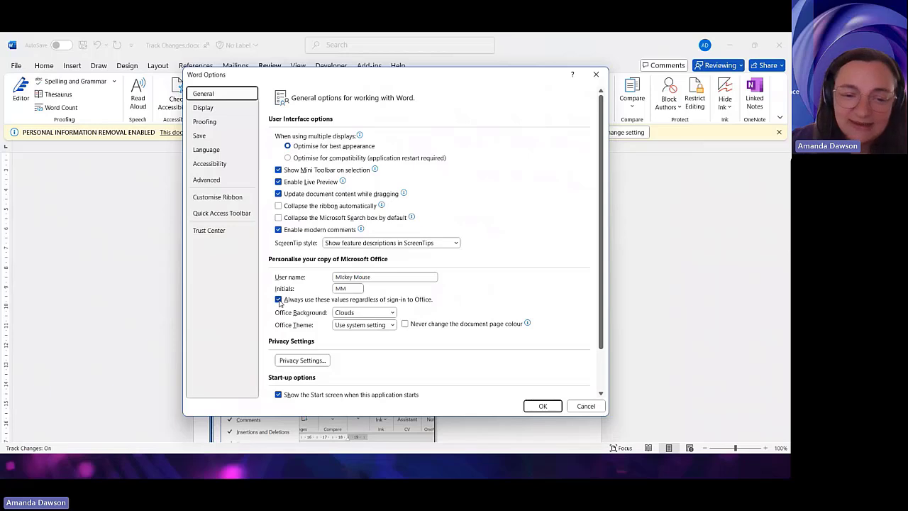
left_click(279, 300)
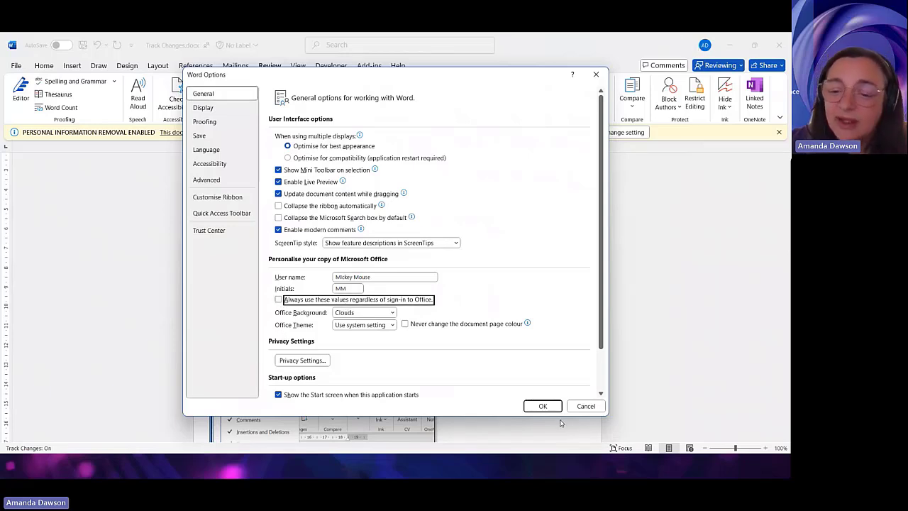
left_click(534, 407)
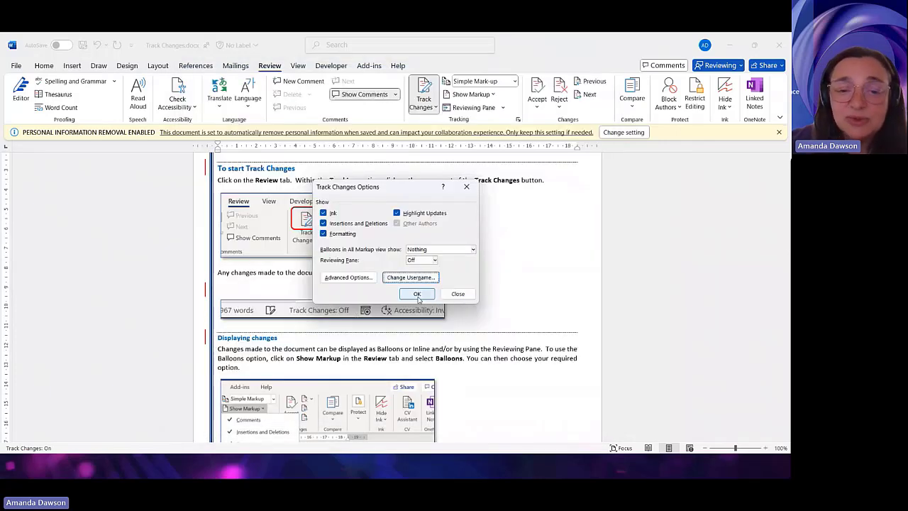
left_click(419, 294)
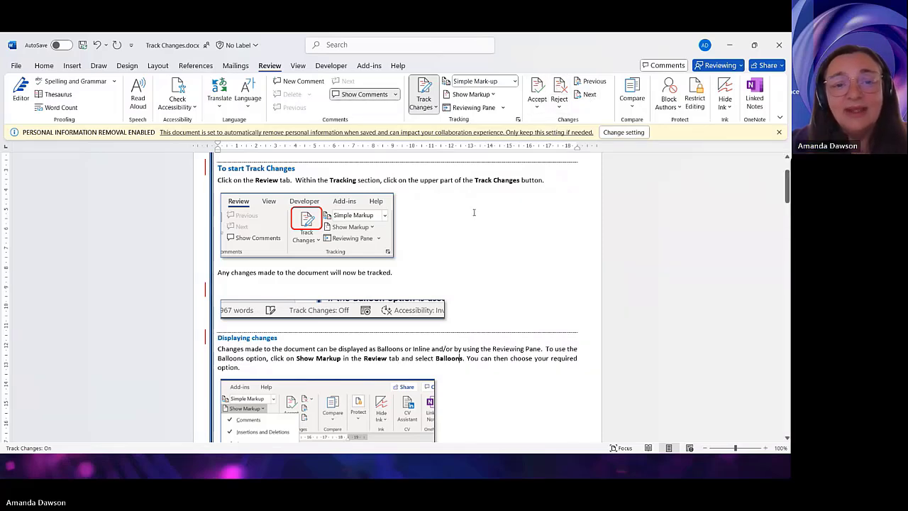
View the Lock Tracking option, restrict editing to tracked changes only, and check the enforcement password settings without starting protection.
left_click(429, 107)
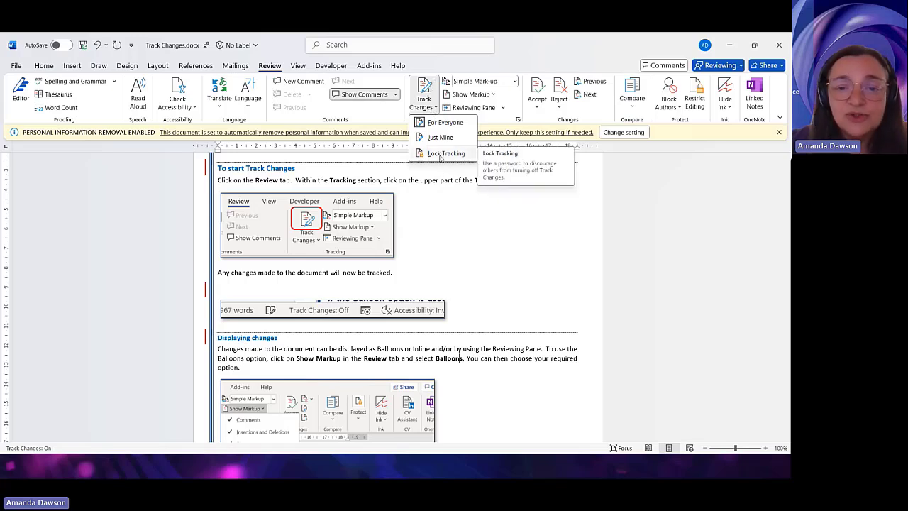
left_click(445, 238)
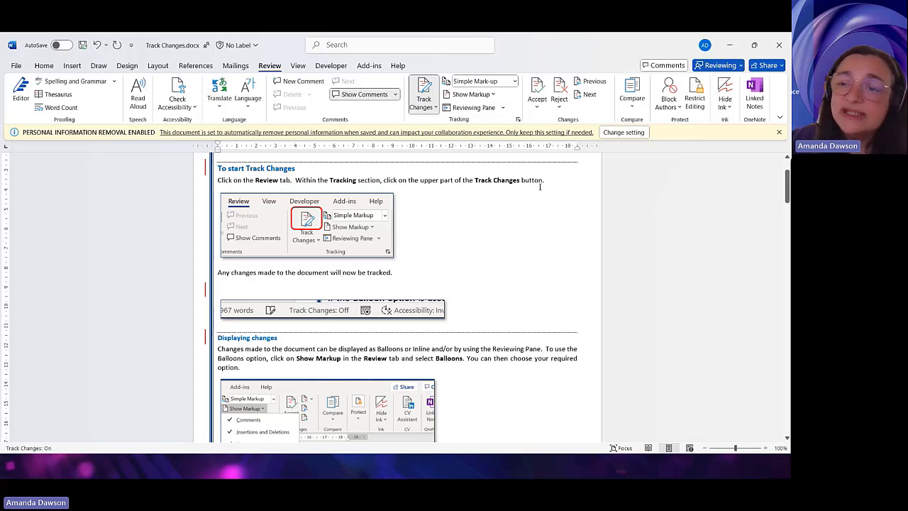
left_click(690, 101)
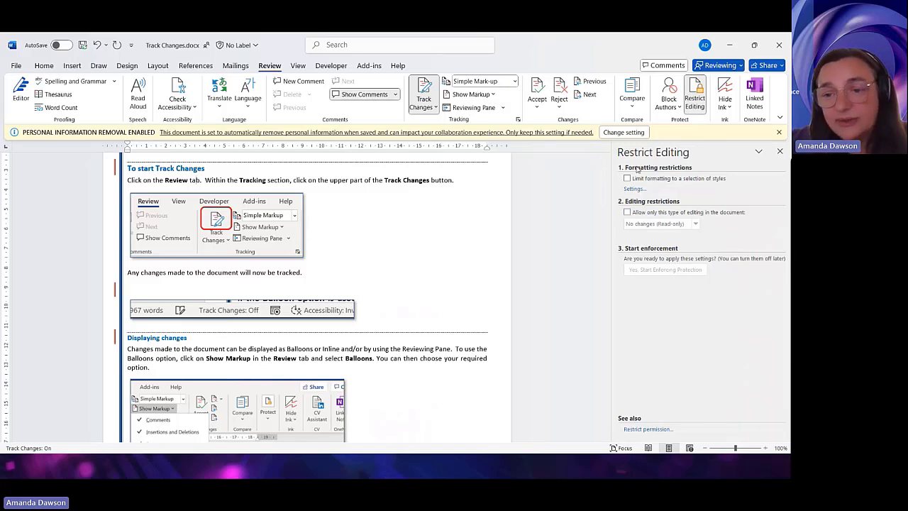
left_click(627, 213)
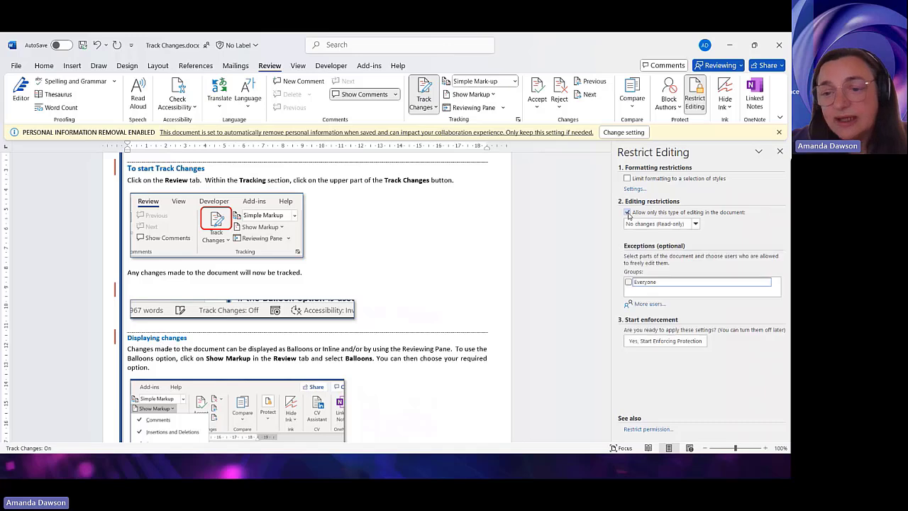
left_click(695, 224)
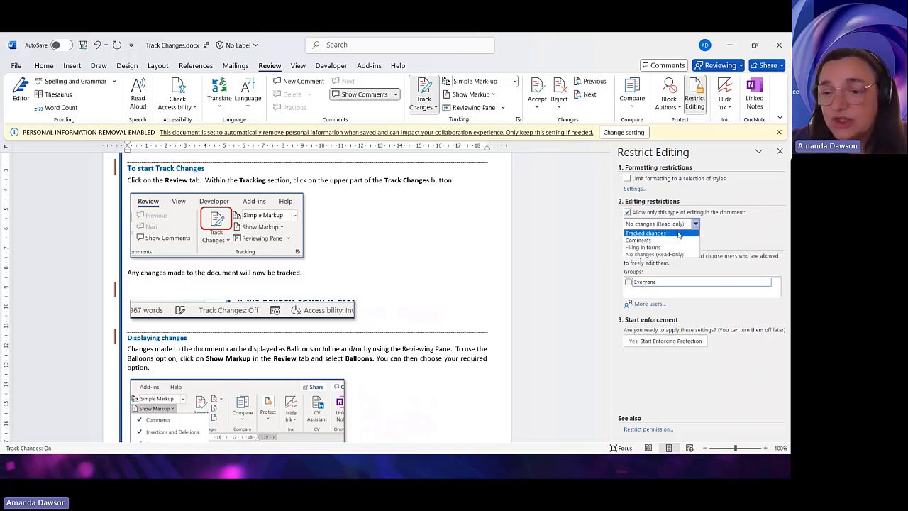
left_click(679, 234)
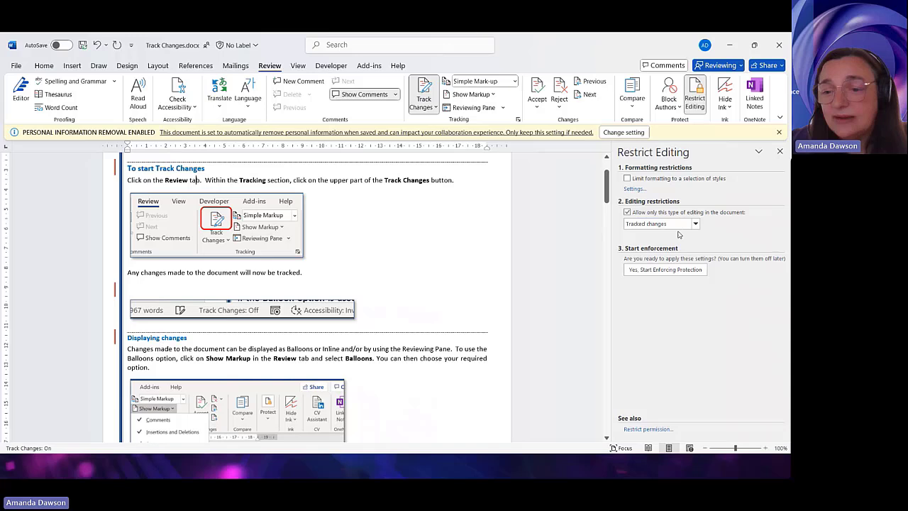
left_click(672, 273)
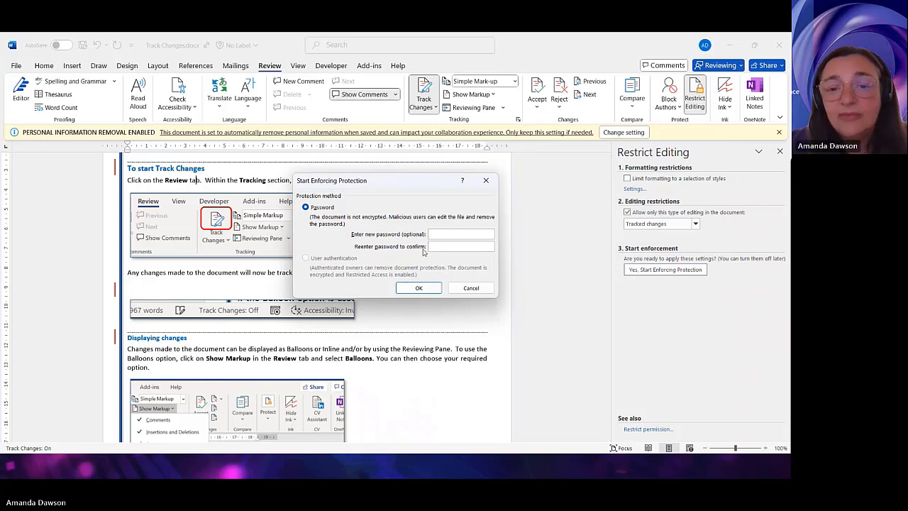
left_click(487, 180)
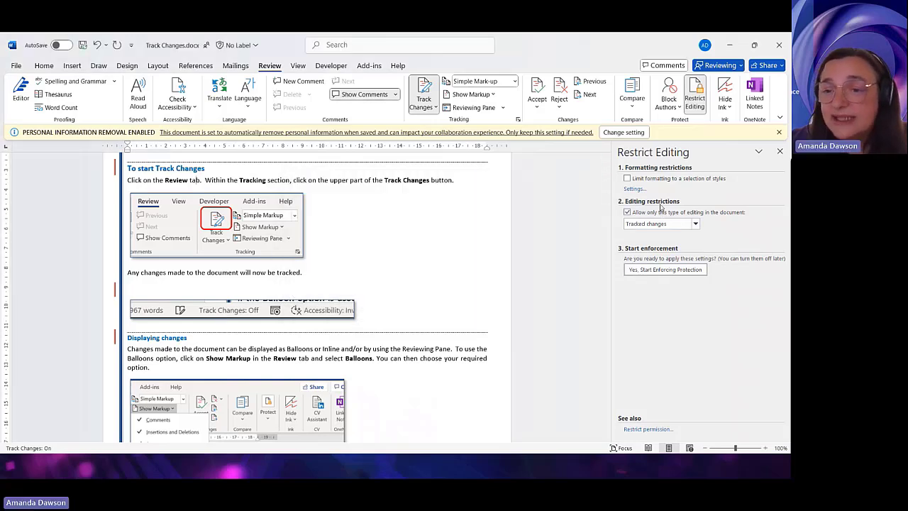
Restrict editing to filling in forms and limit formatting to a selection of styles, reviewing the allowed styles without enforcing protection.
left_click(696, 225)
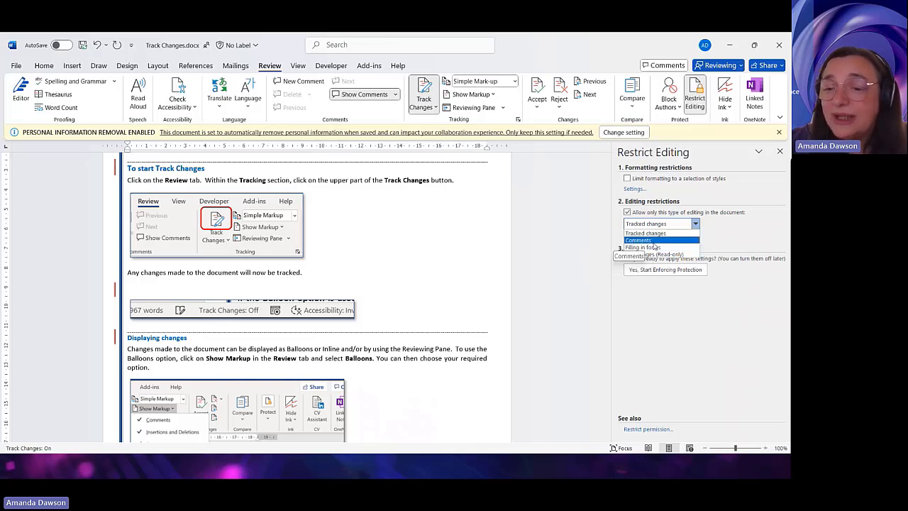
left_click(652, 247)
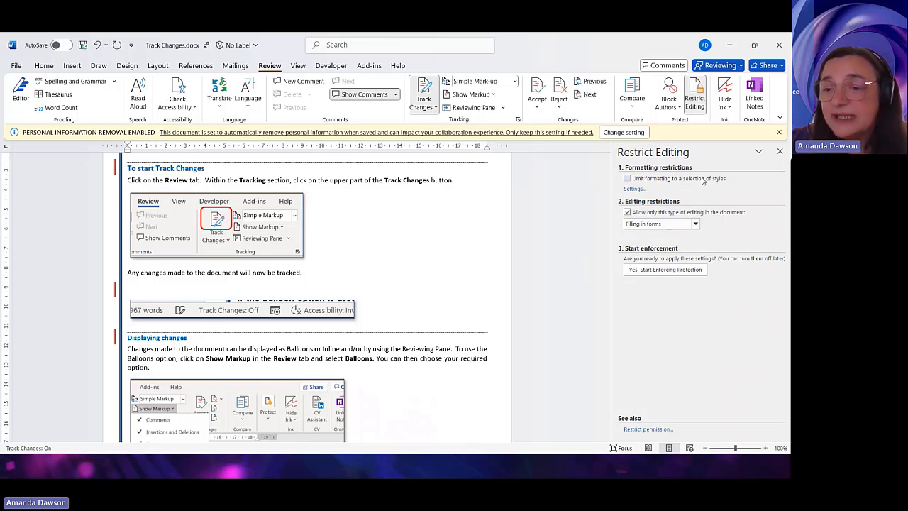
left_click(633, 188)
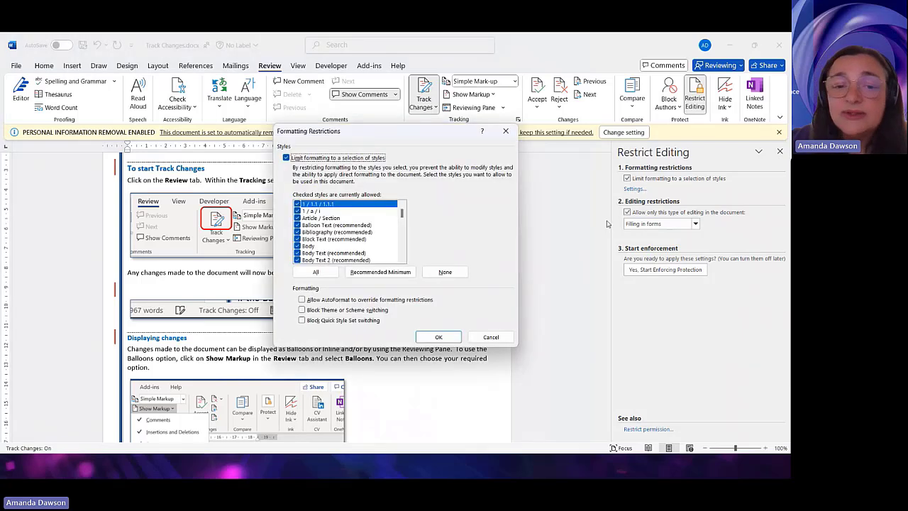
scroll(328, 219, "down", 3)
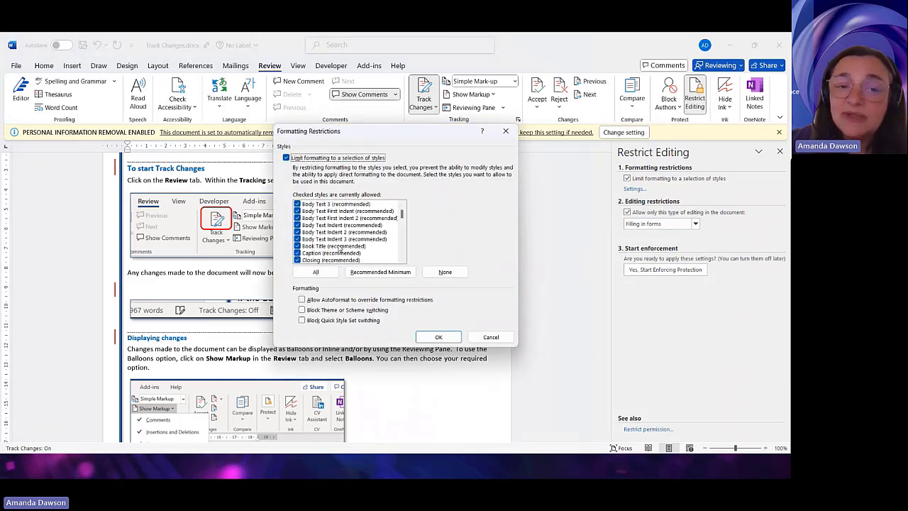
scroll(341, 241, "up", 3)
left_click(497, 337)
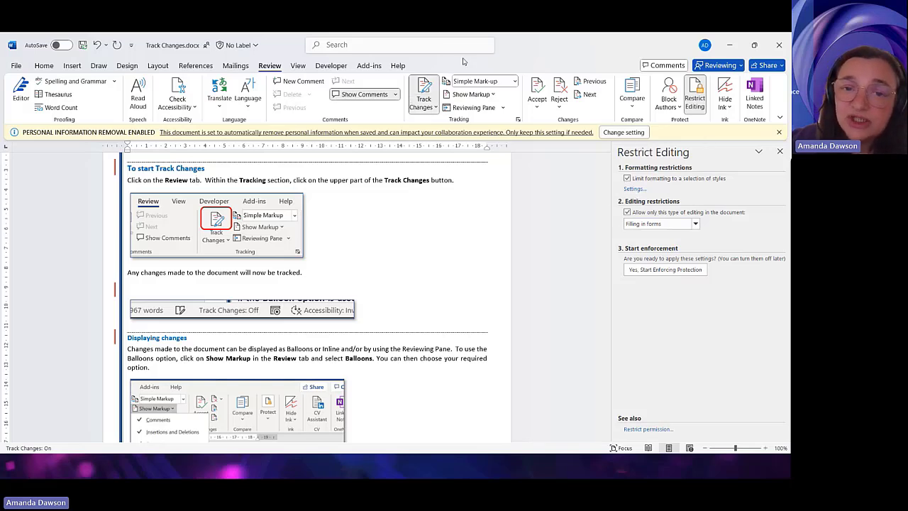
left_click(658, 270)
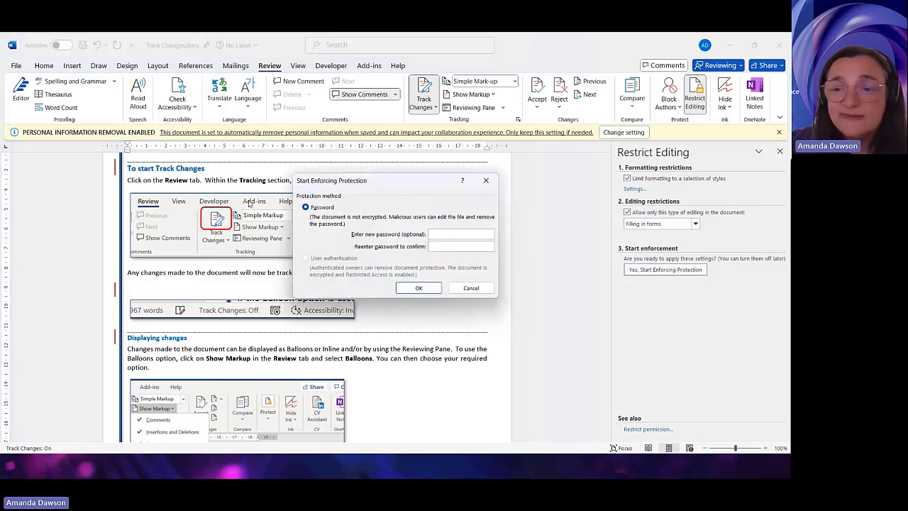
left_click(471, 288)
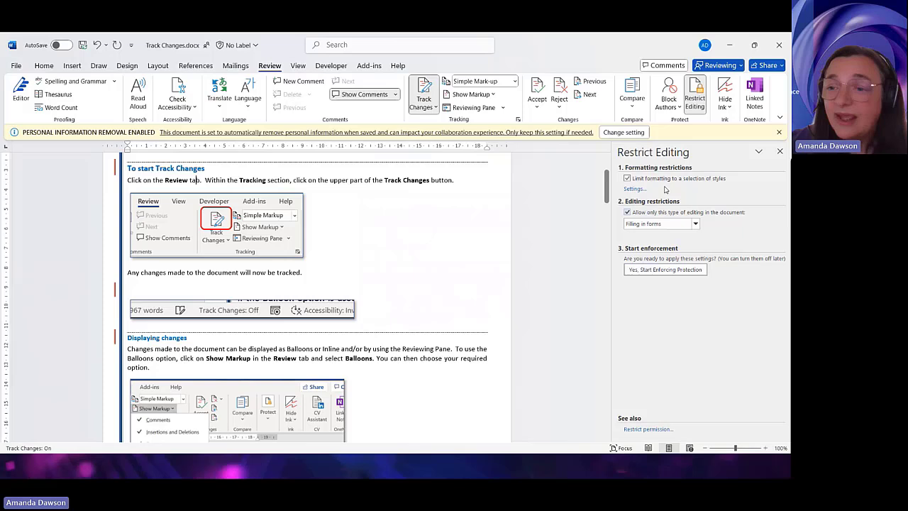
Dismiss the personal information removal notice, close the Restrict Editing pane and minimise the Track Changes.docx window.
left_click(780, 132)
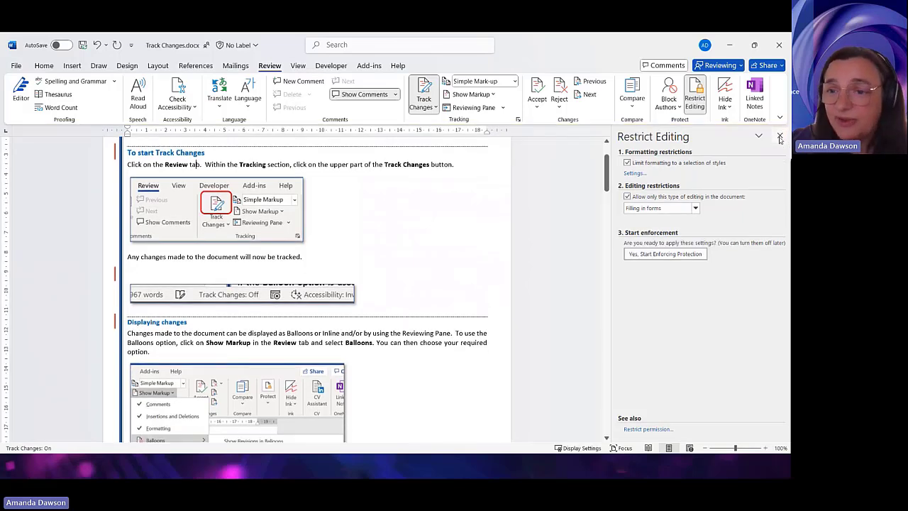
left_click(780, 136)
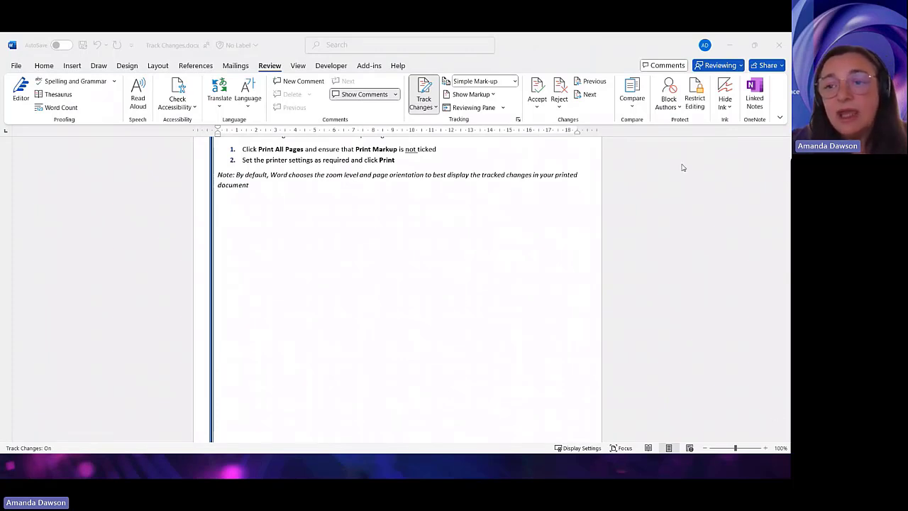
left_click(729, 49)
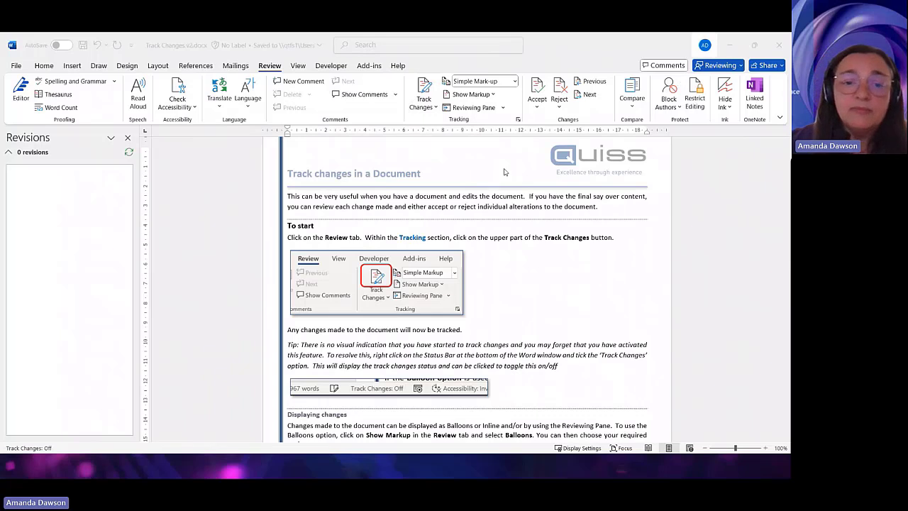